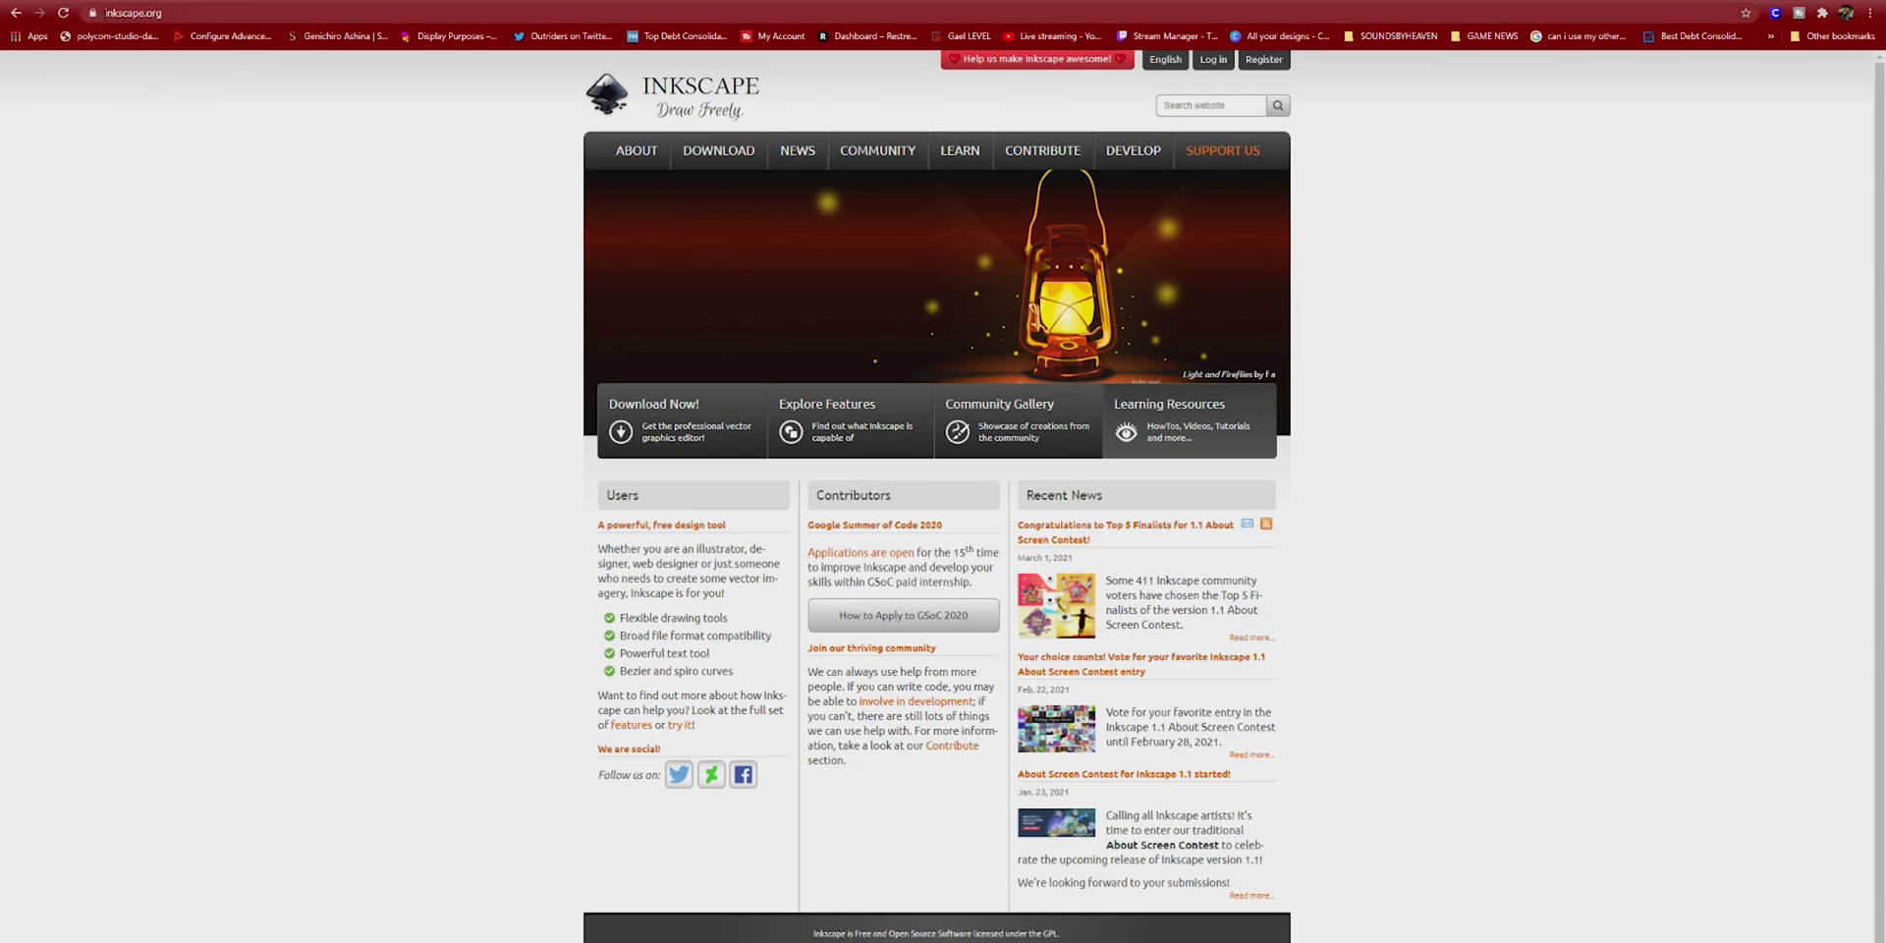
- Download the 64-bit Windows .exe installer for Inkscape 1.0.2
mouse_move(719, 155)
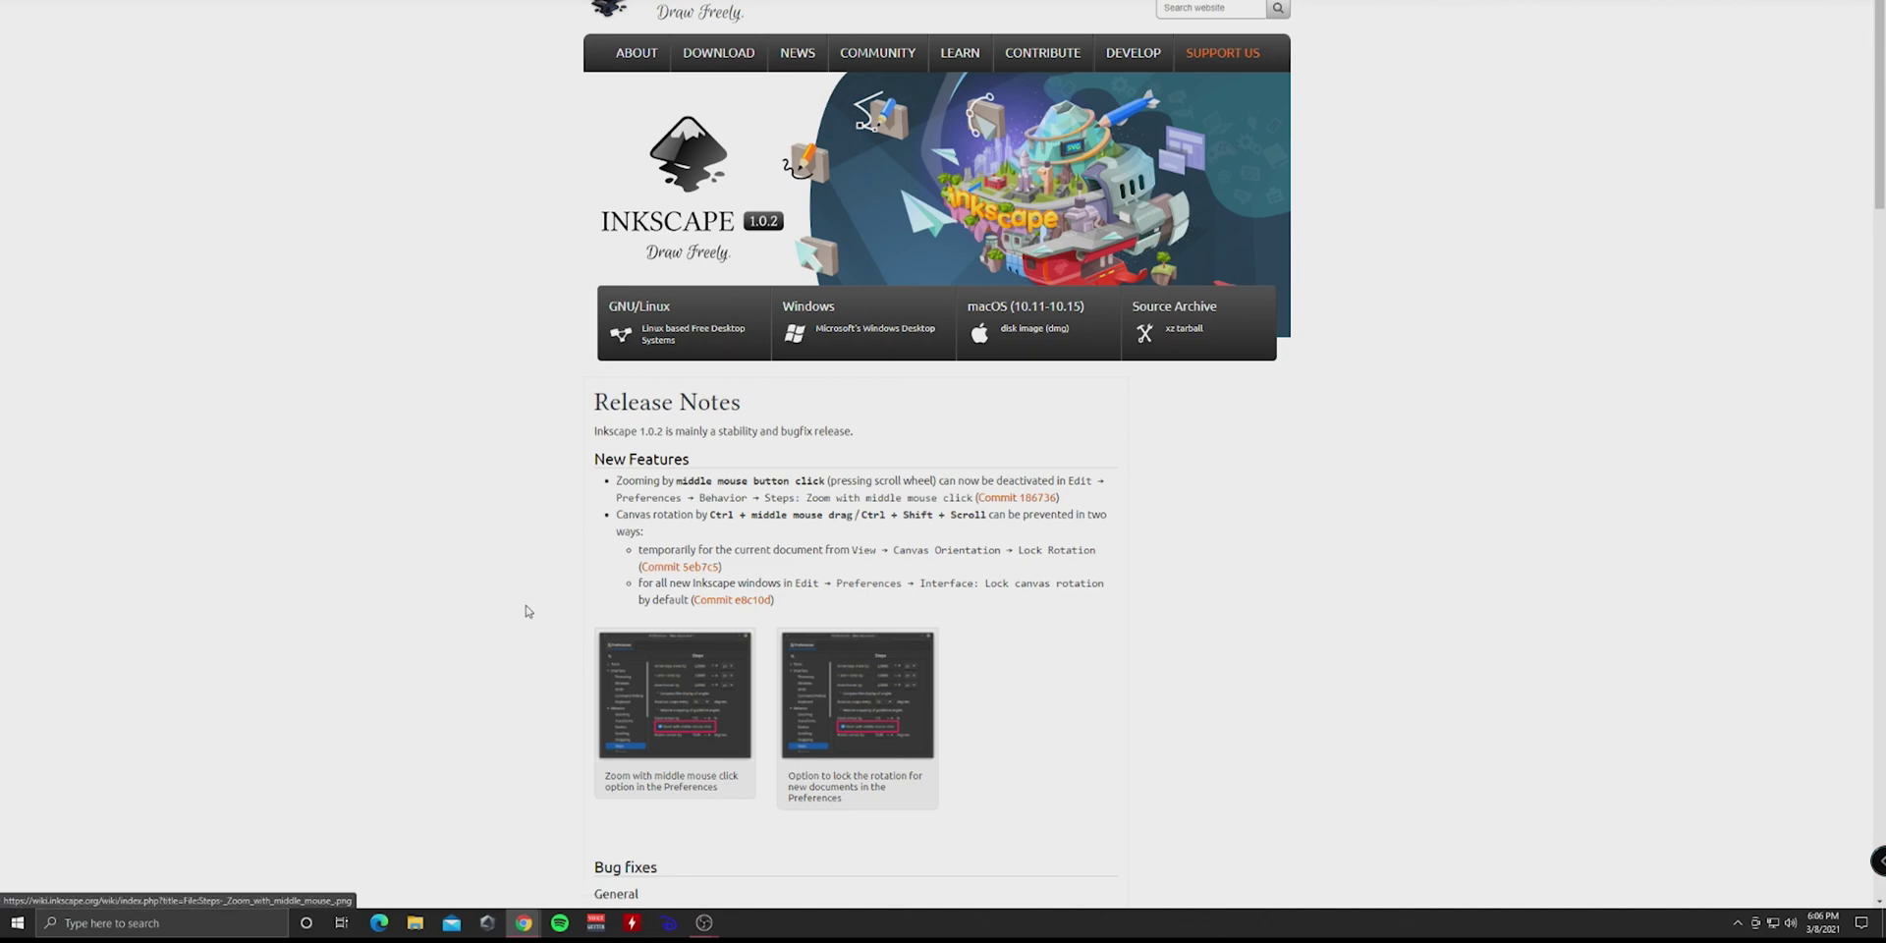
click(879, 339)
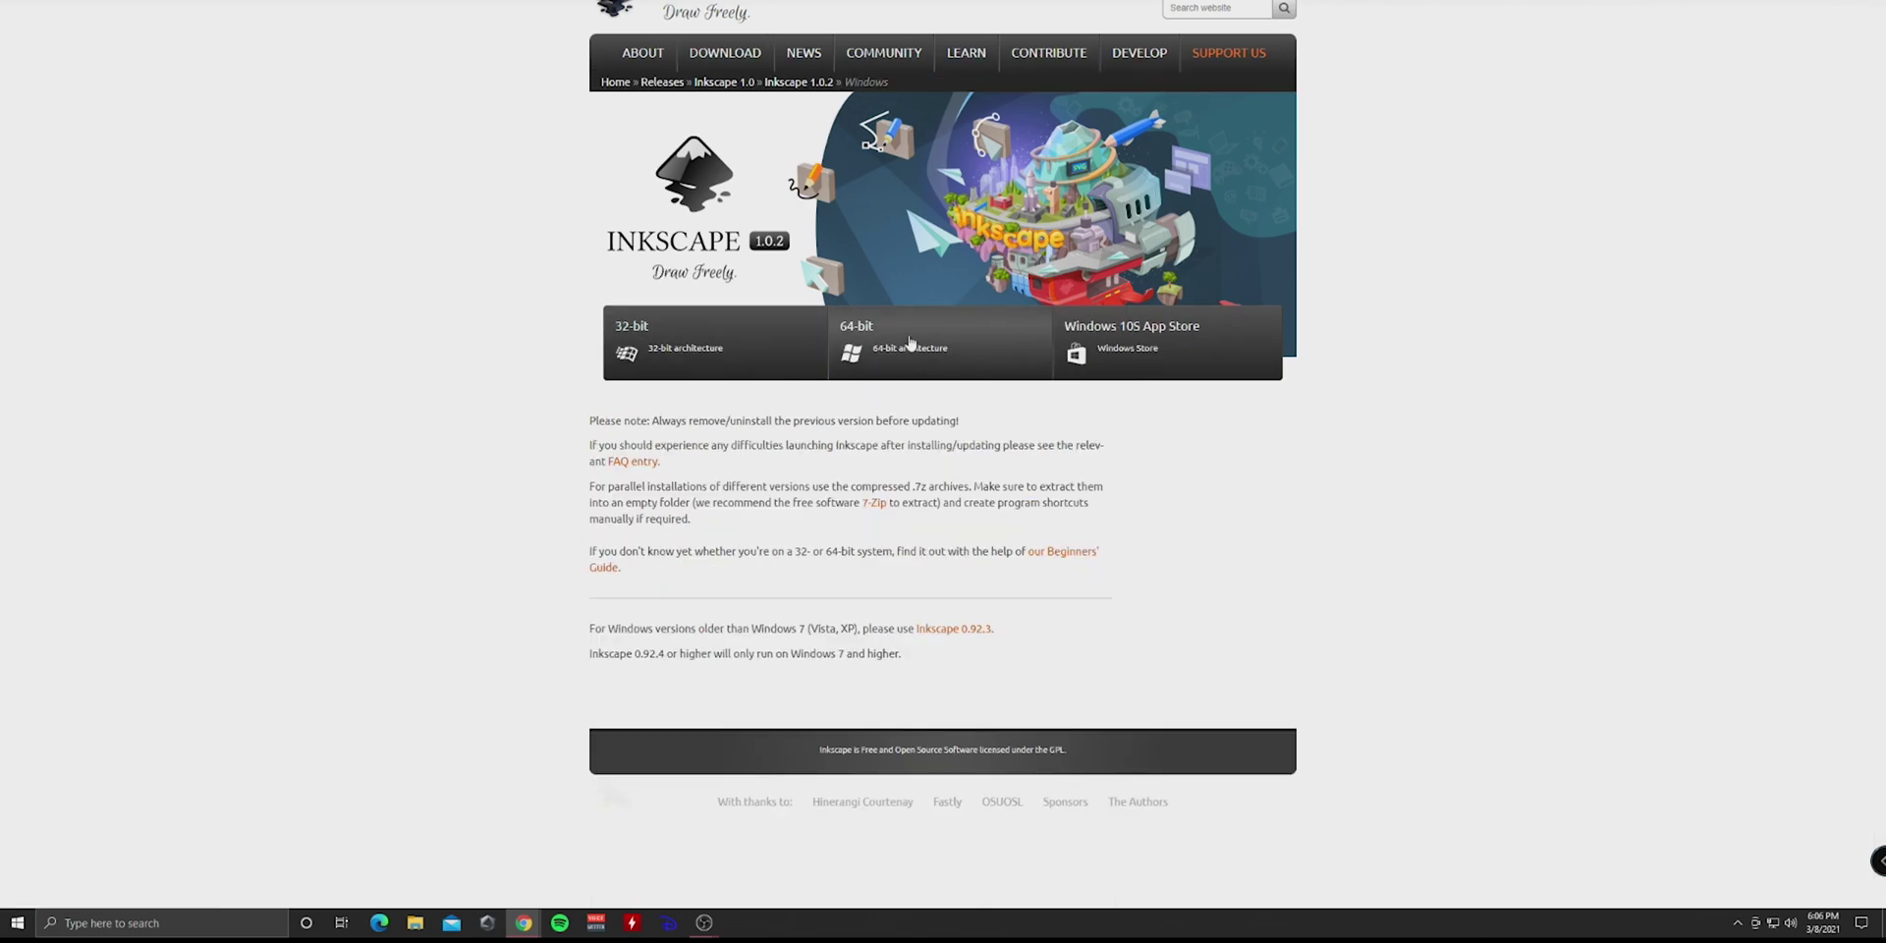
click(953, 349)
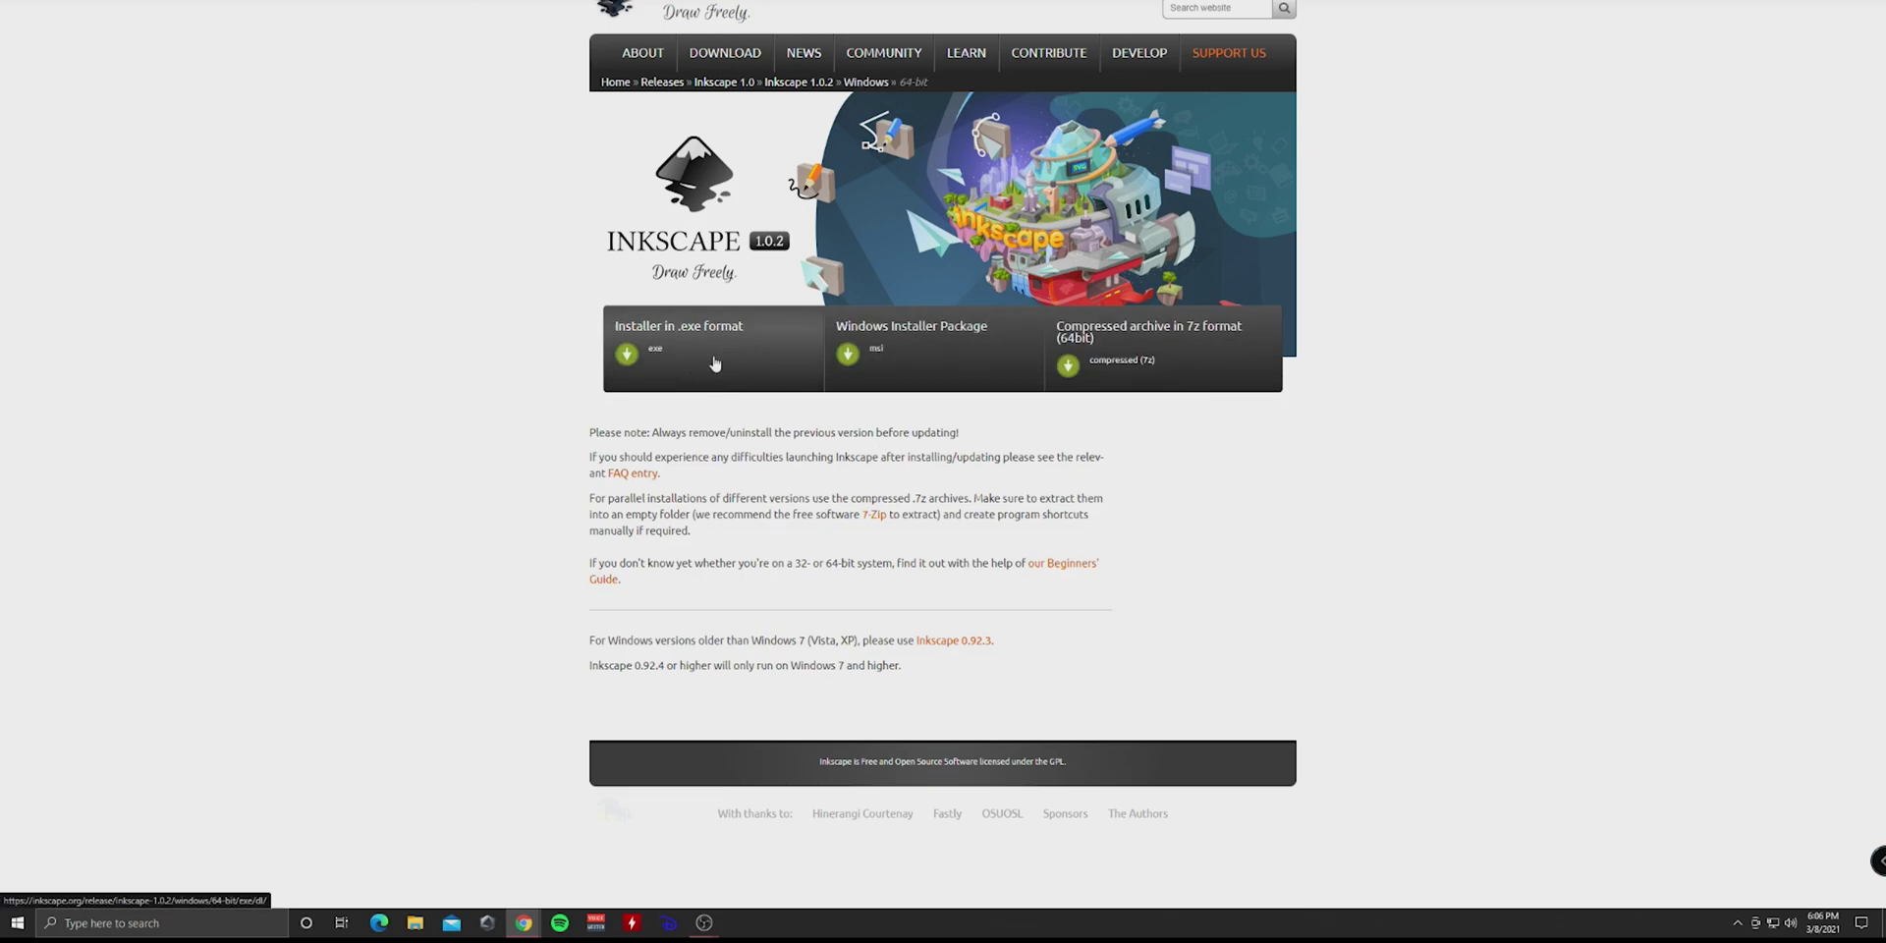
click(628, 354)
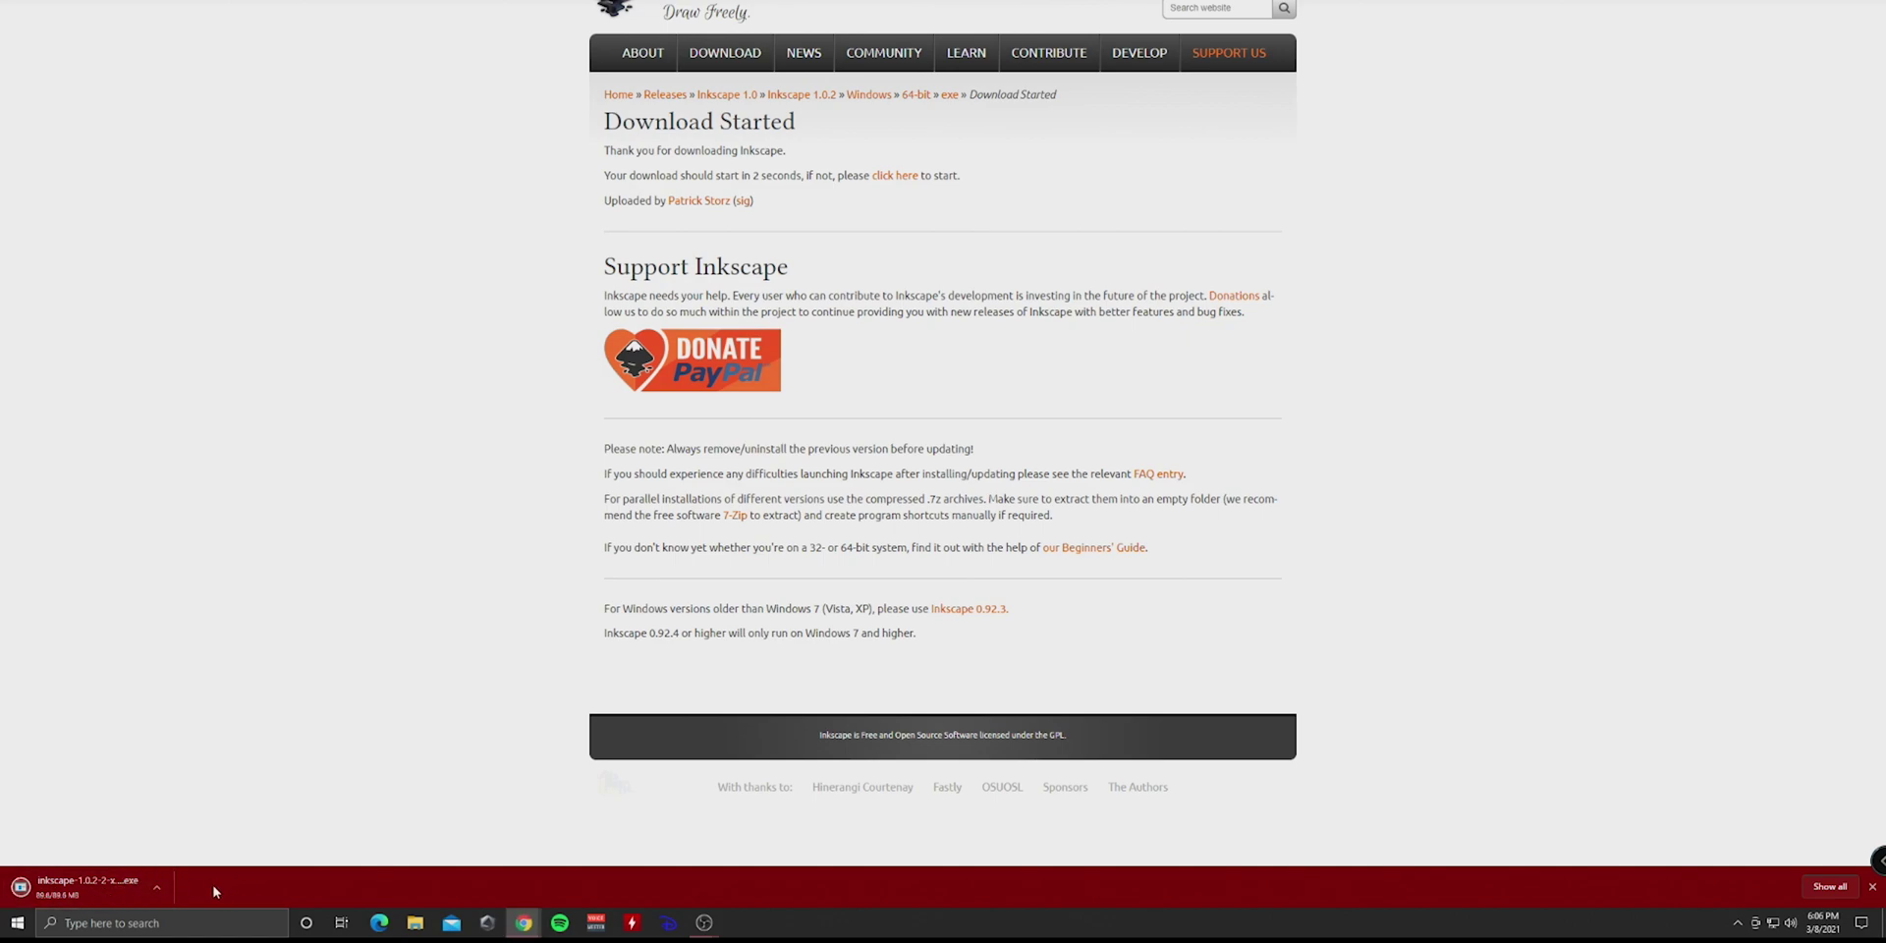
- Run the Inkscape installer, accept the licence, and keep the default install and Start Menu folders
click(109, 884)
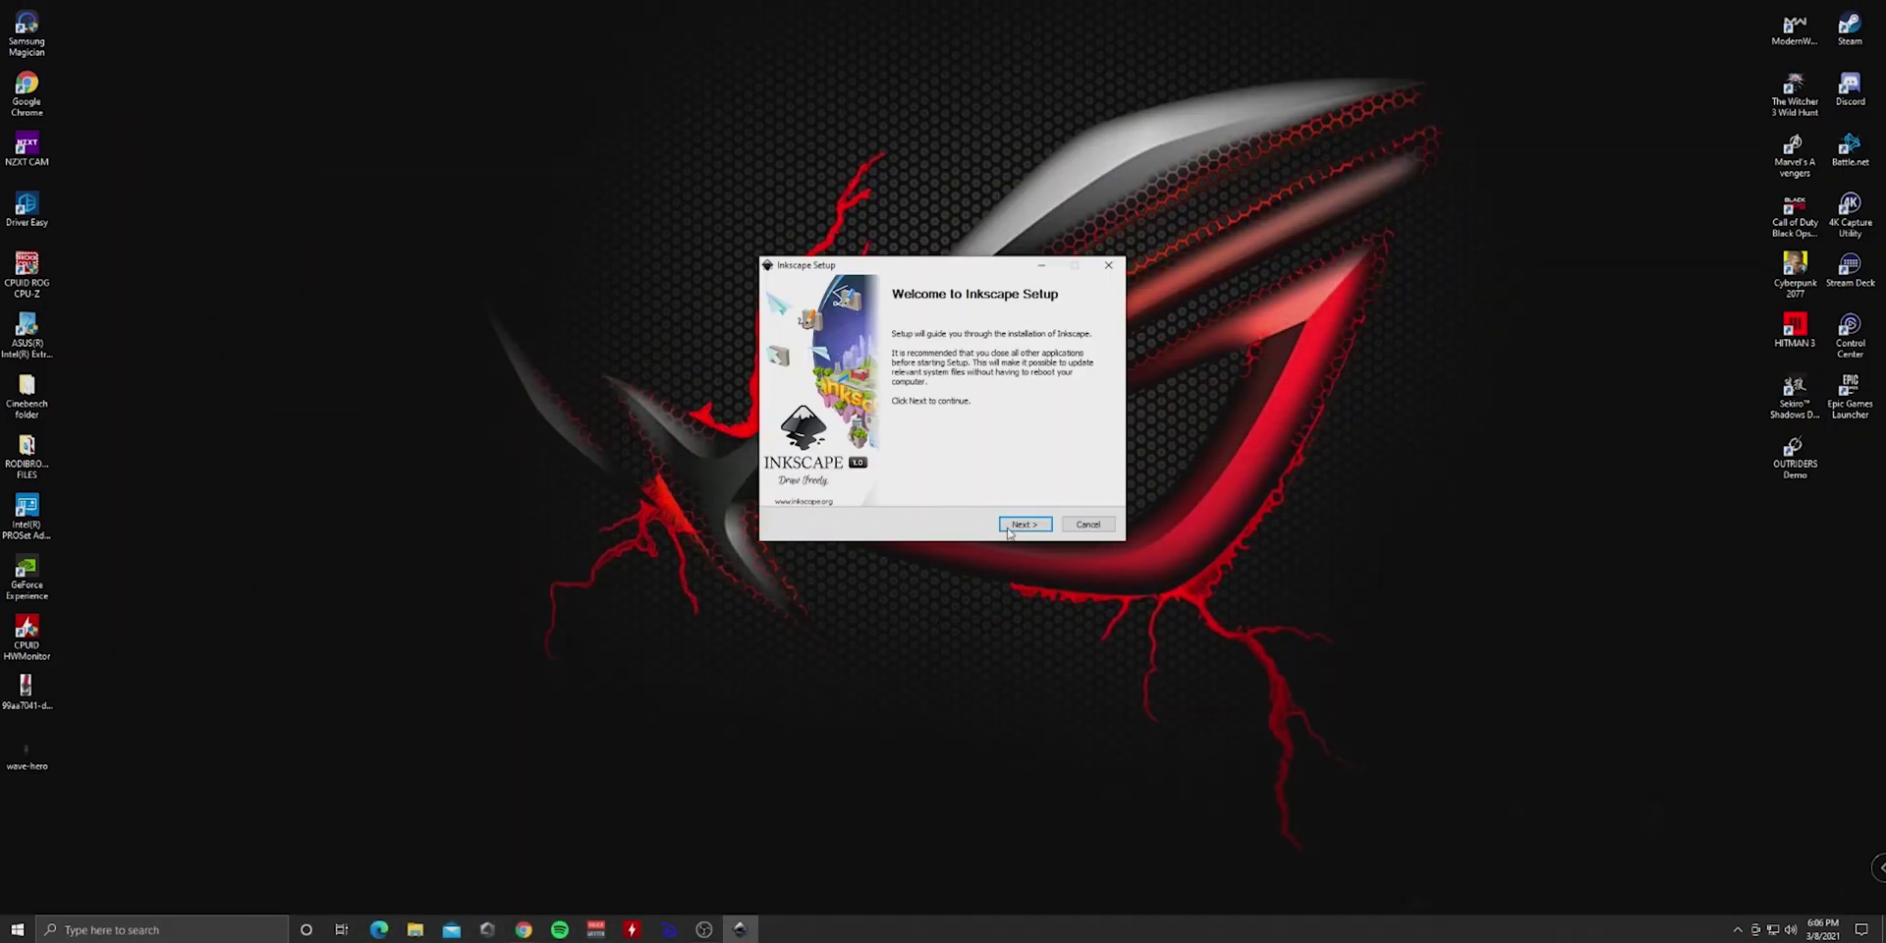
click(1011, 527)
click(1029, 526)
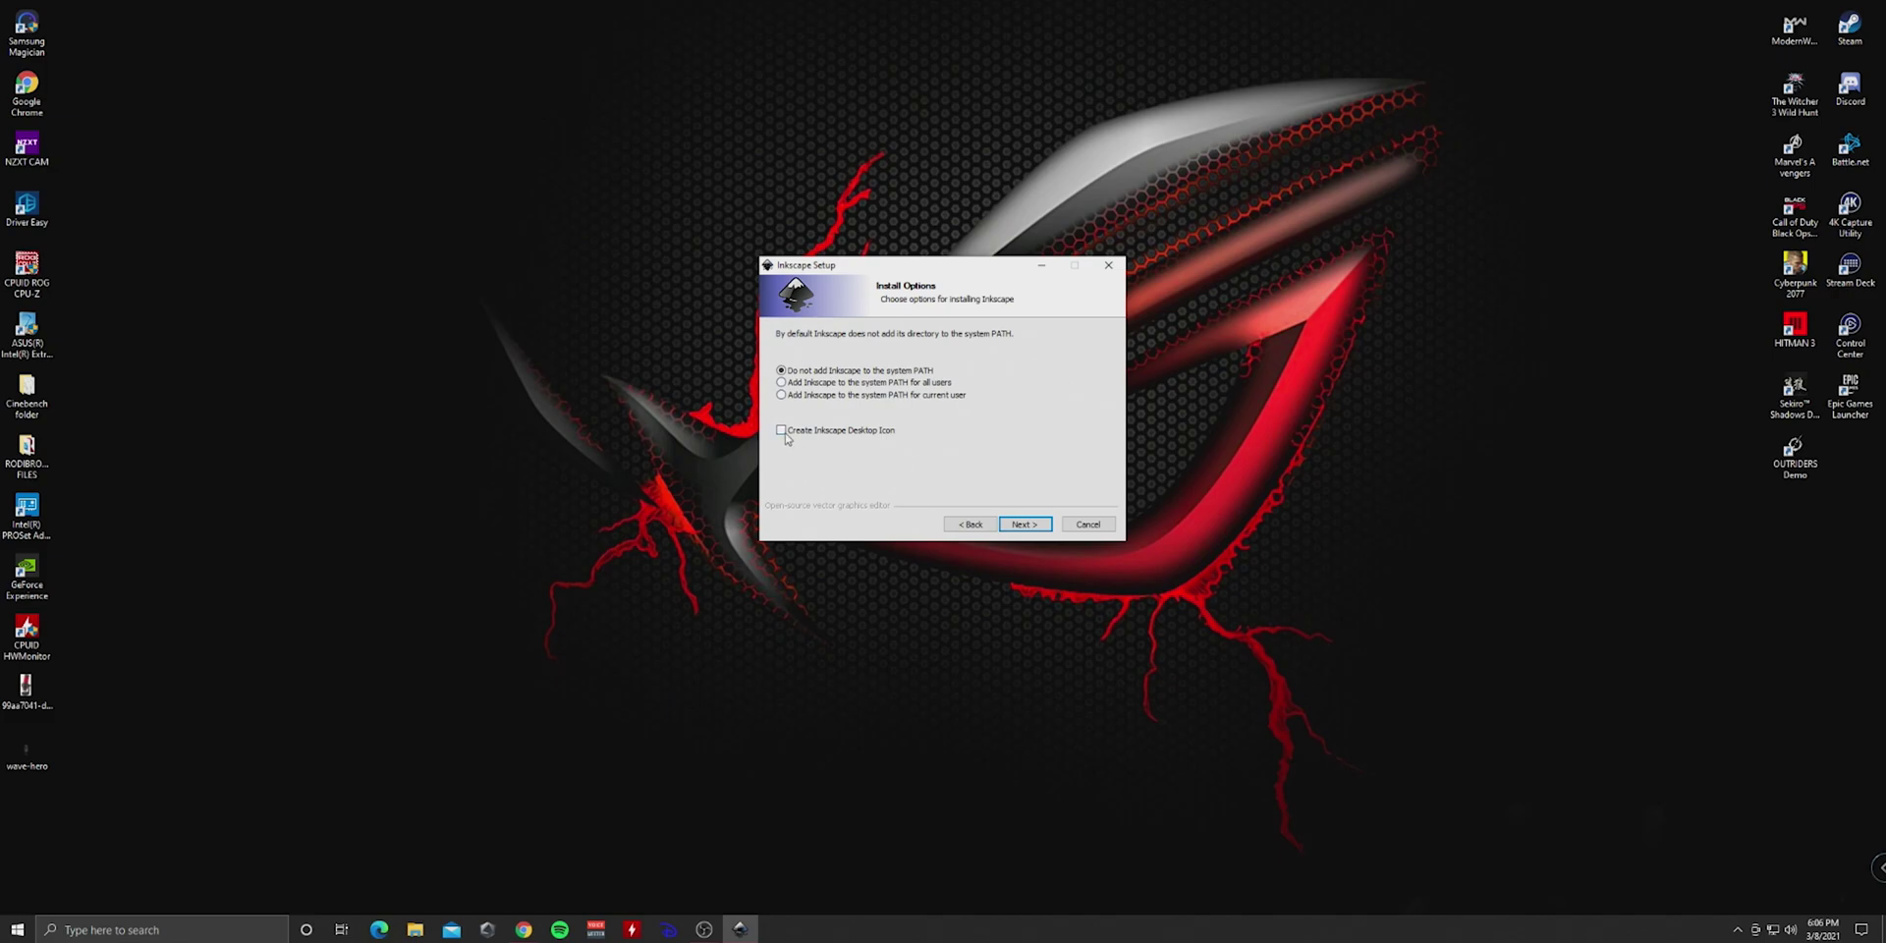
click(1023, 524)
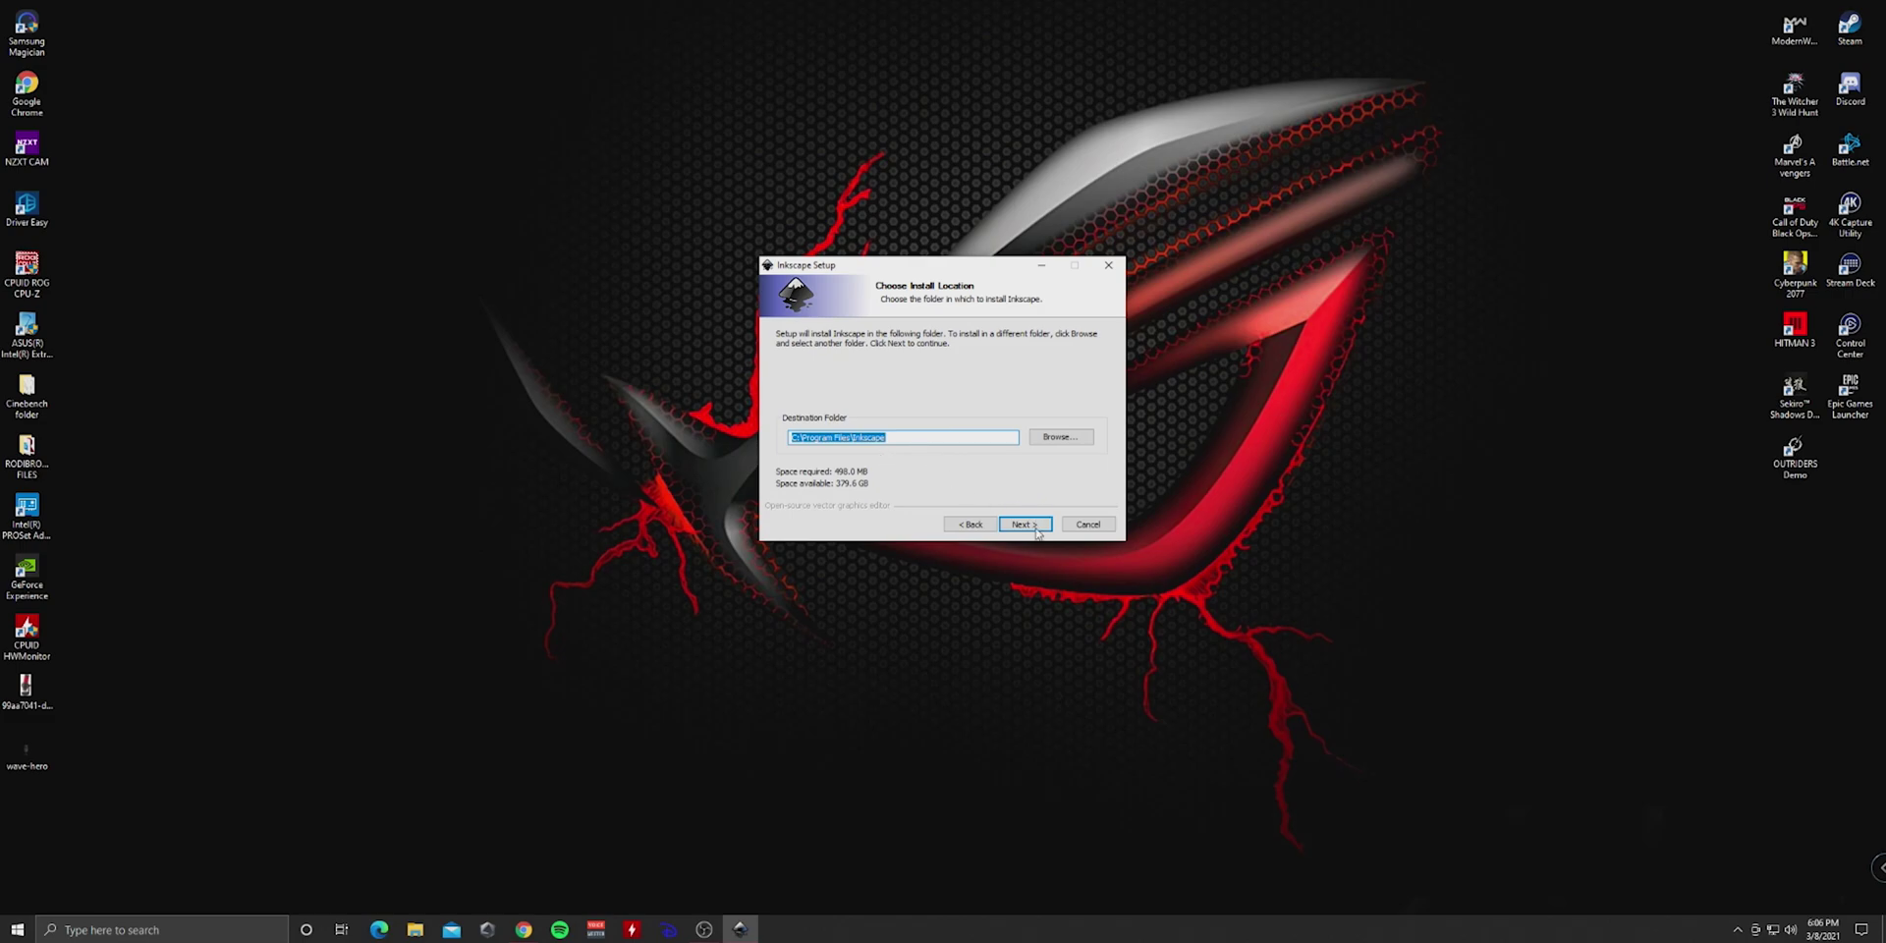
click(1034, 531)
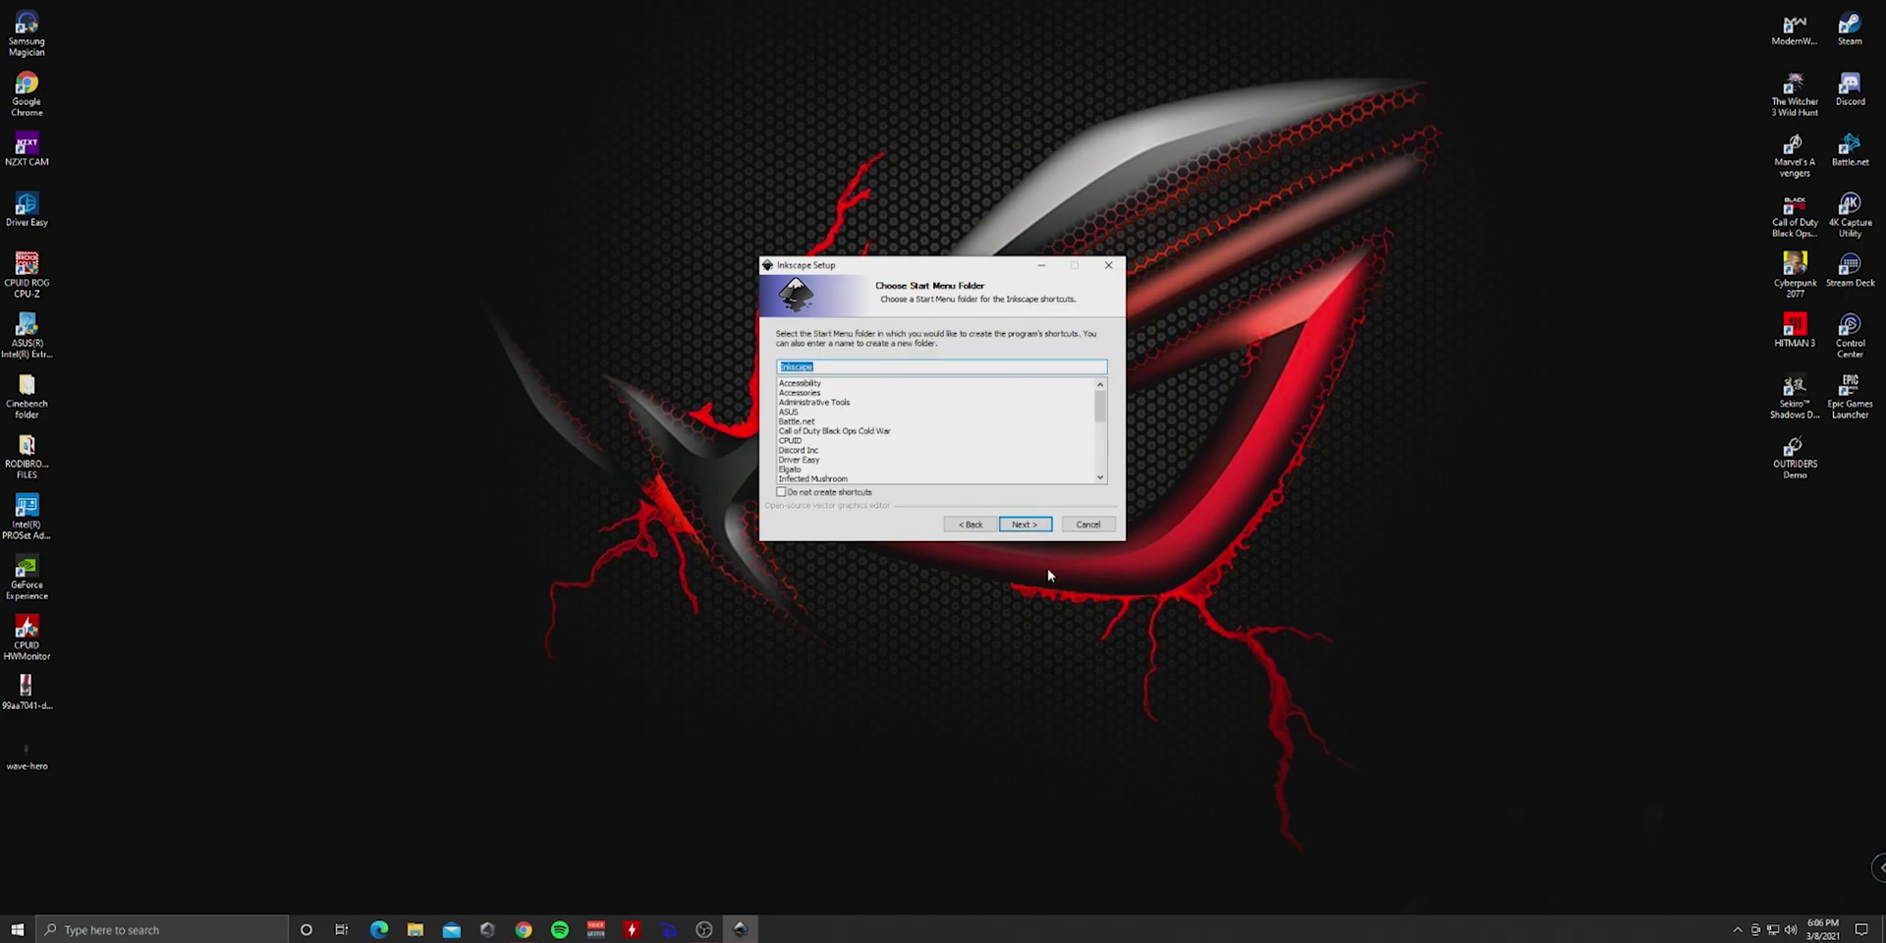
click(1040, 528)
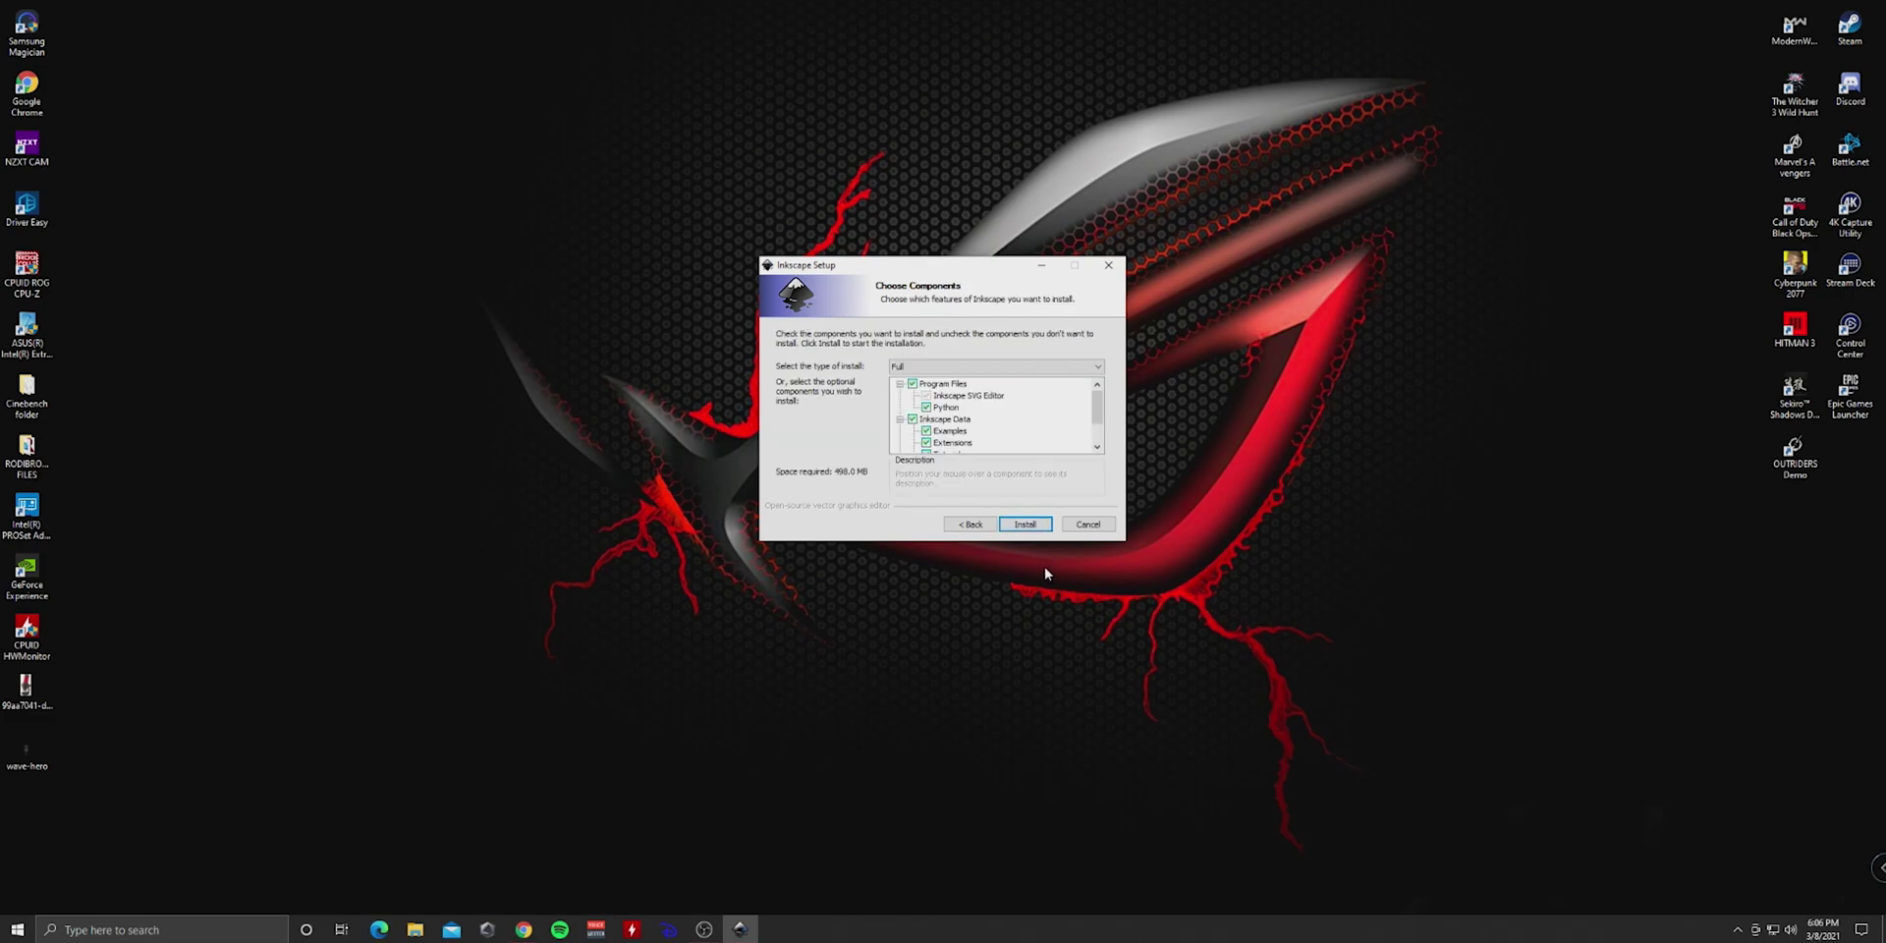
- Install the full component set and finish setup with Inkscape launching
drag(1097, 406, 1097, 410)
drag(1096, 412, 1097, 403)
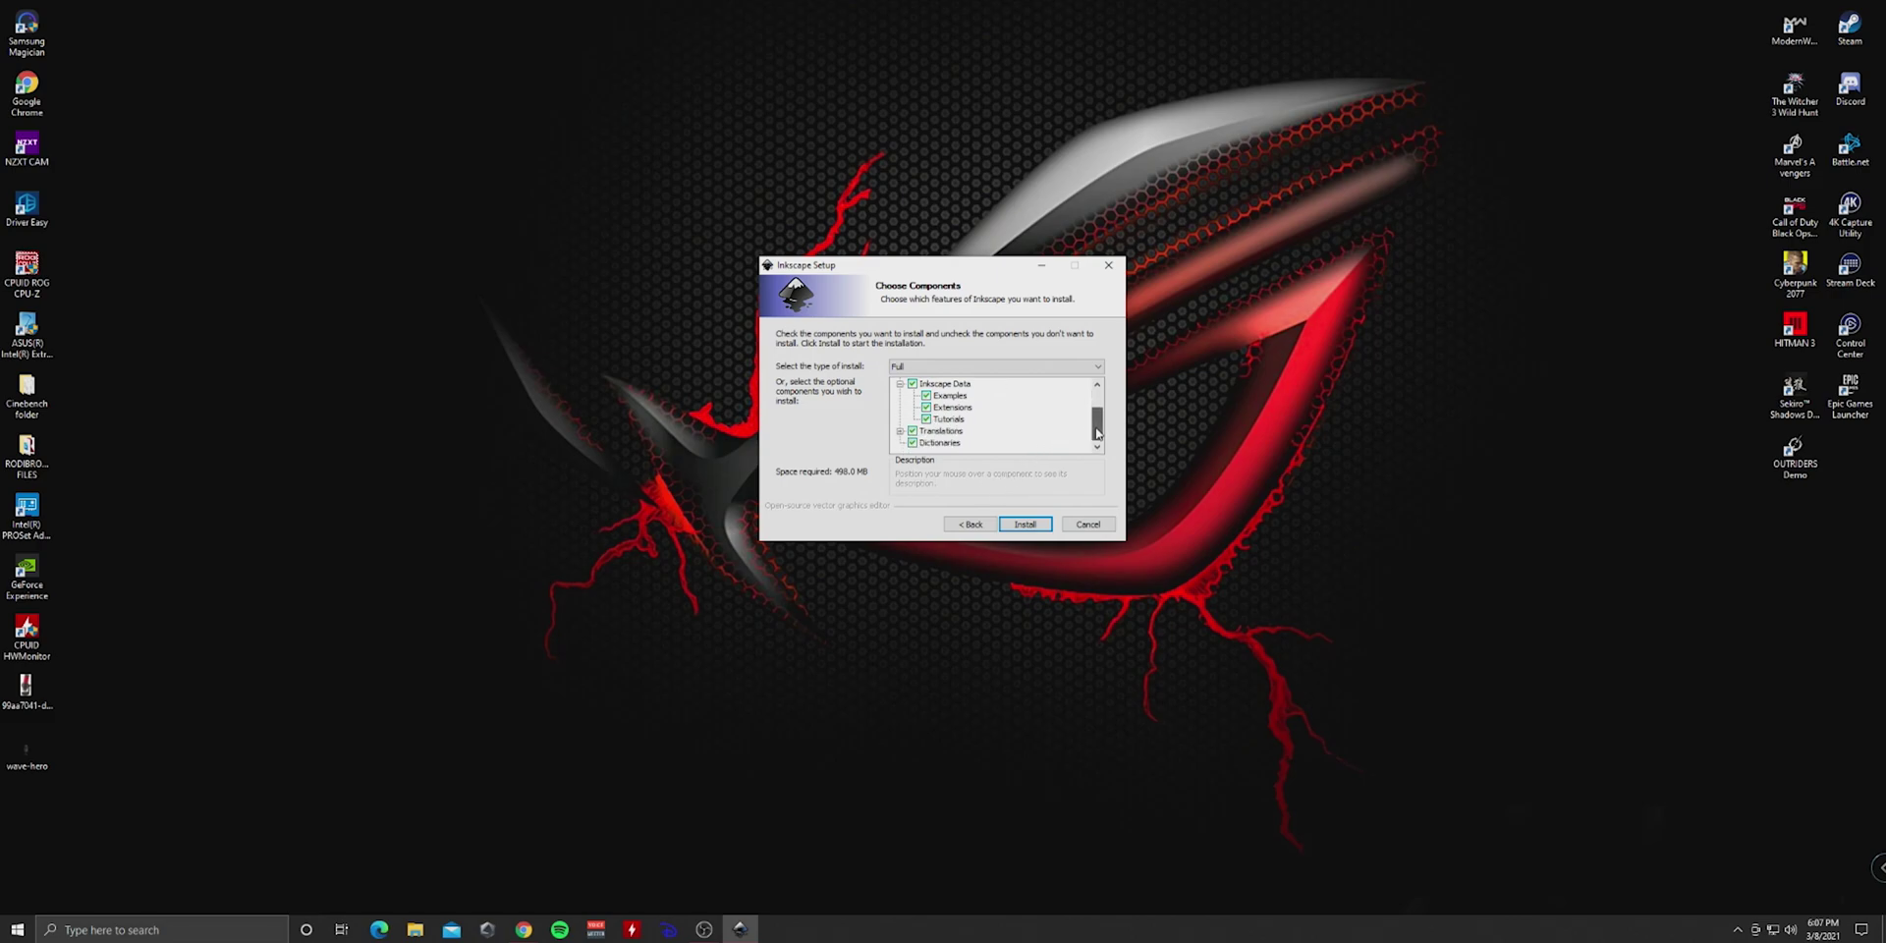
click(1024, 524)
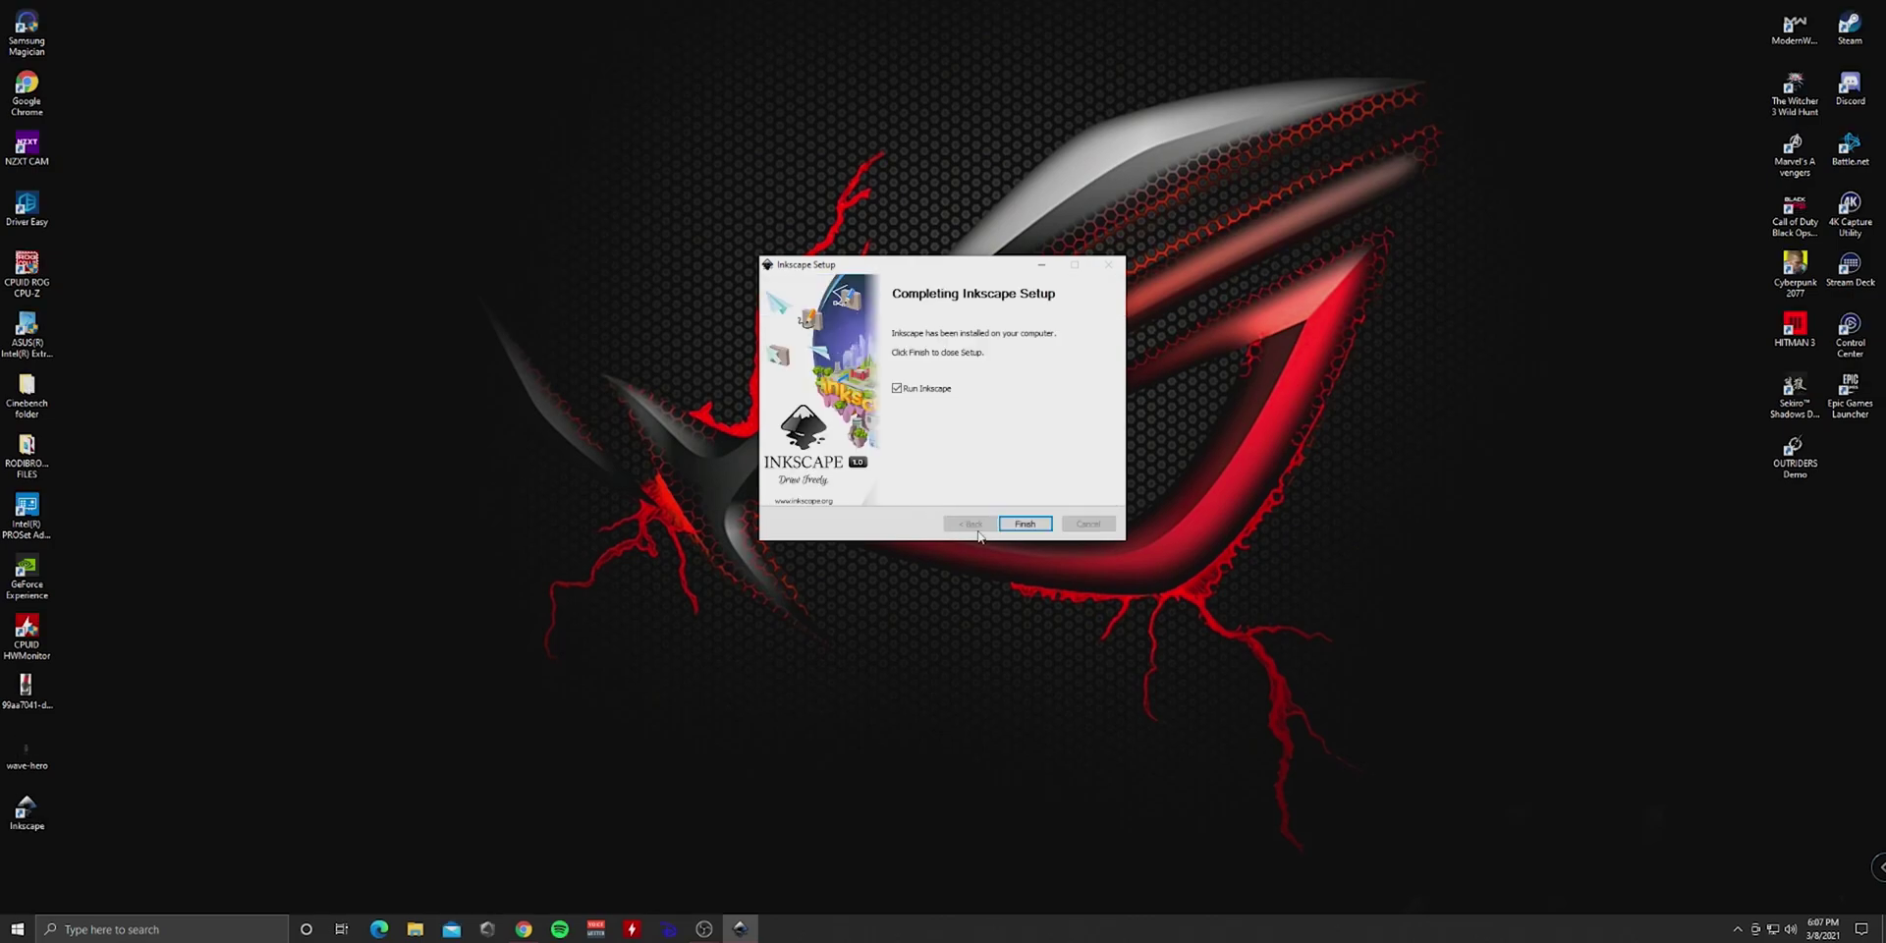
click(1034, 525)
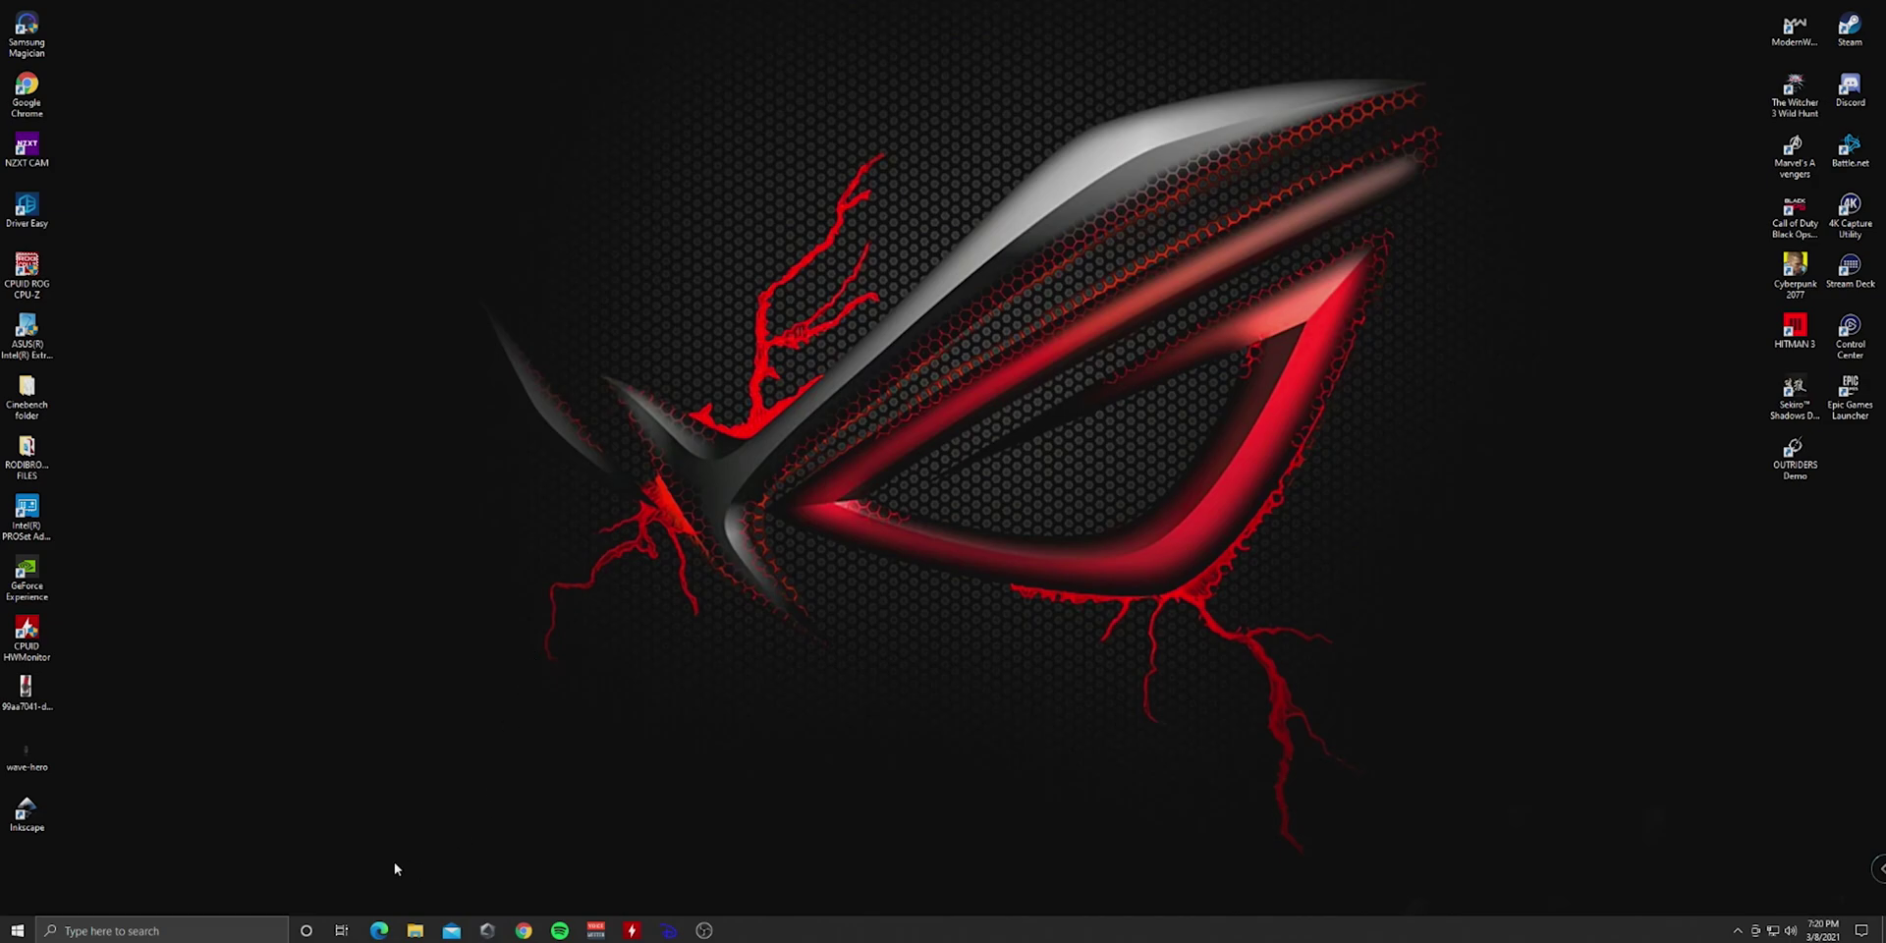
- Launch Inkscape and set the page to 1920 × 1080 px in Document Properties
click(50, 831)
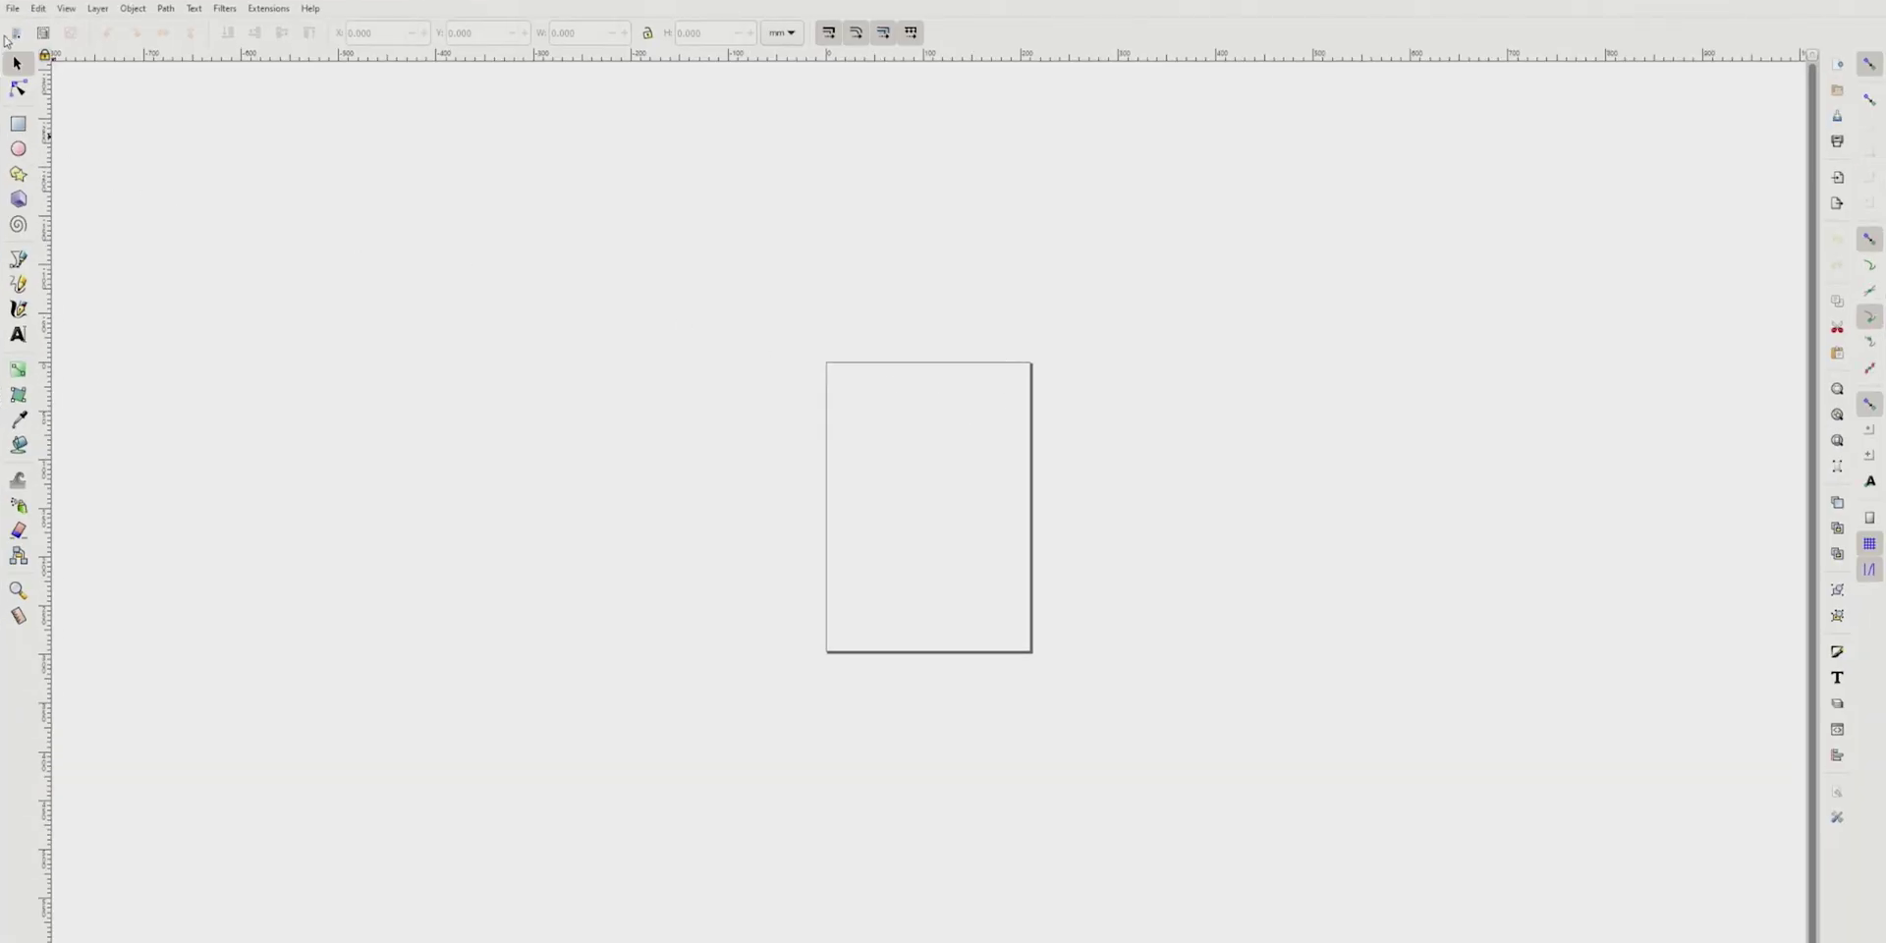
click(14, 9)
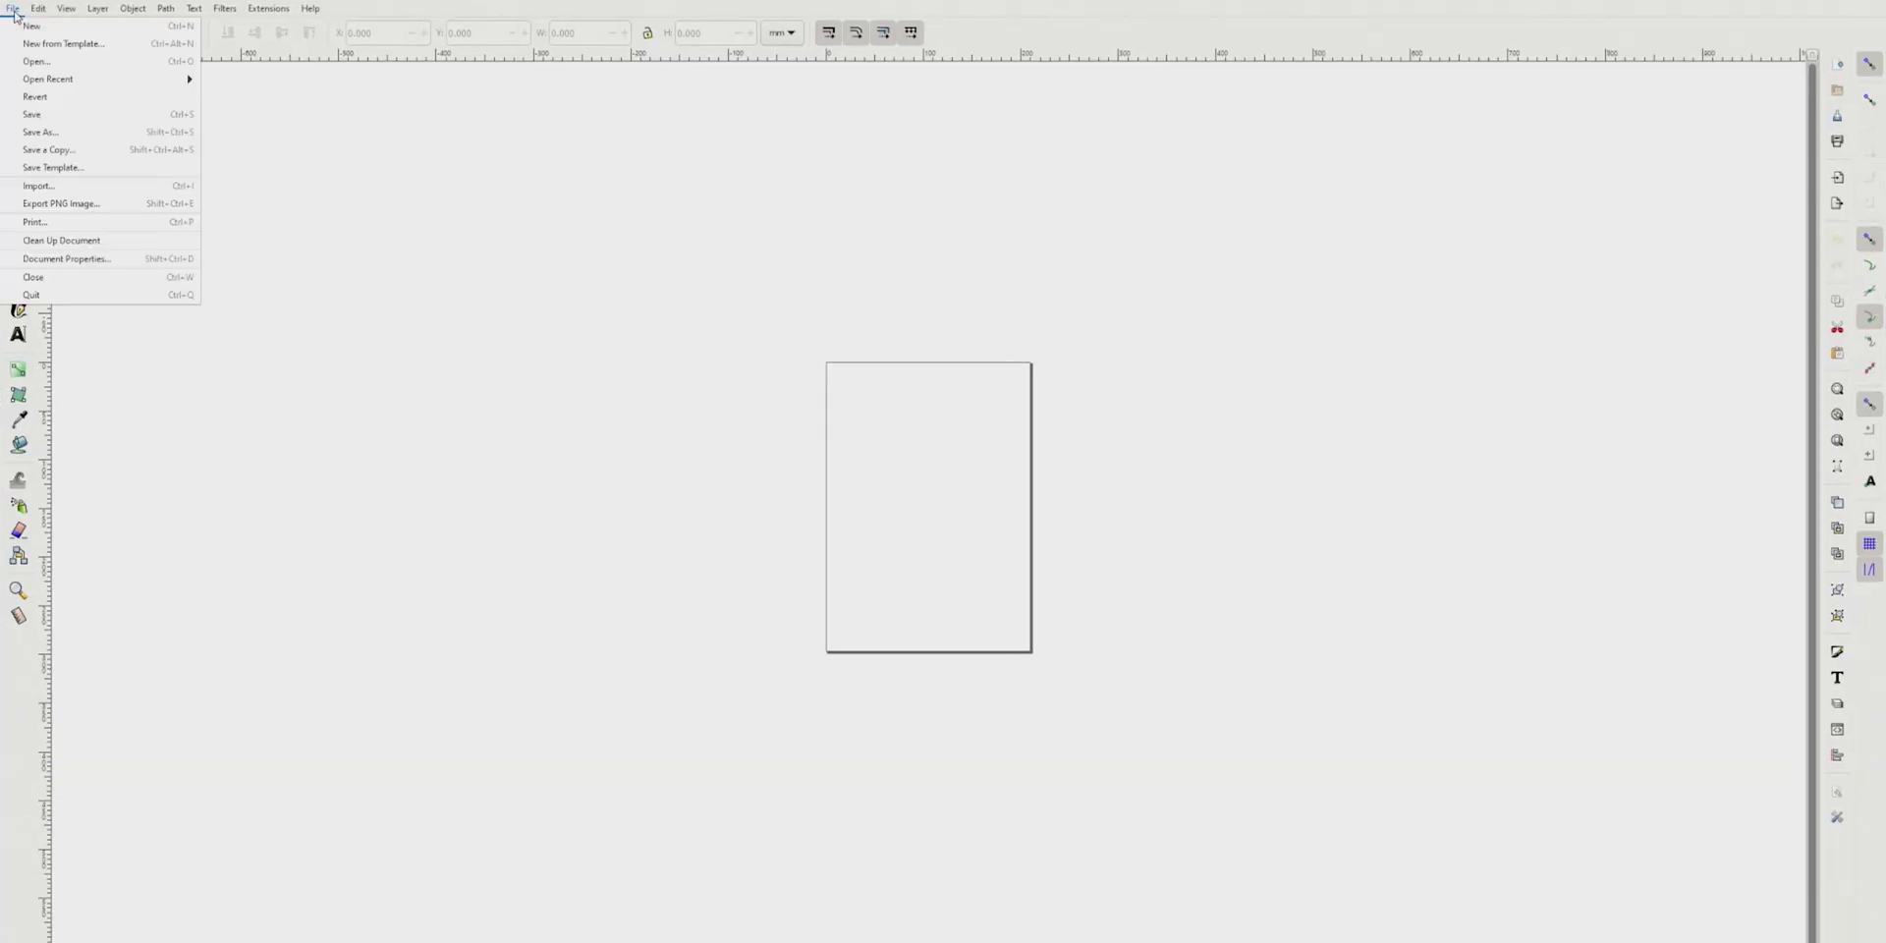
click(88, 256)
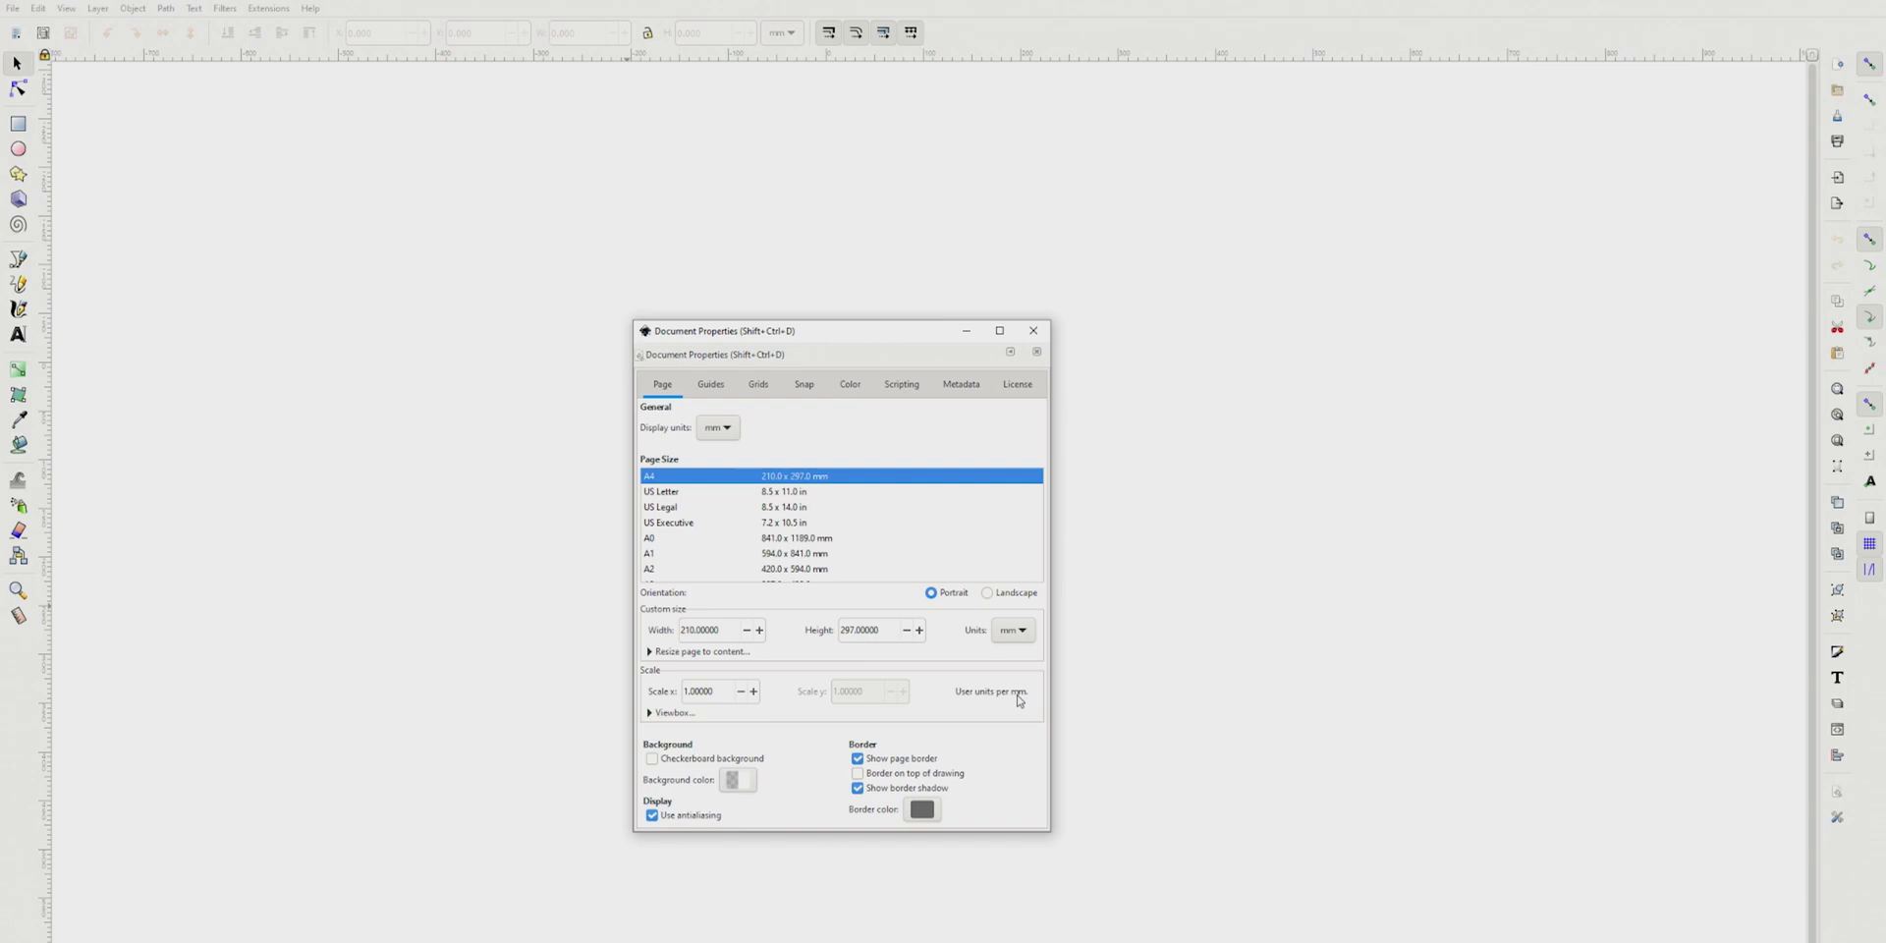
click(1012, 630)
click(1016, 654)
drag(739, 630, 658, 632)
text(192)
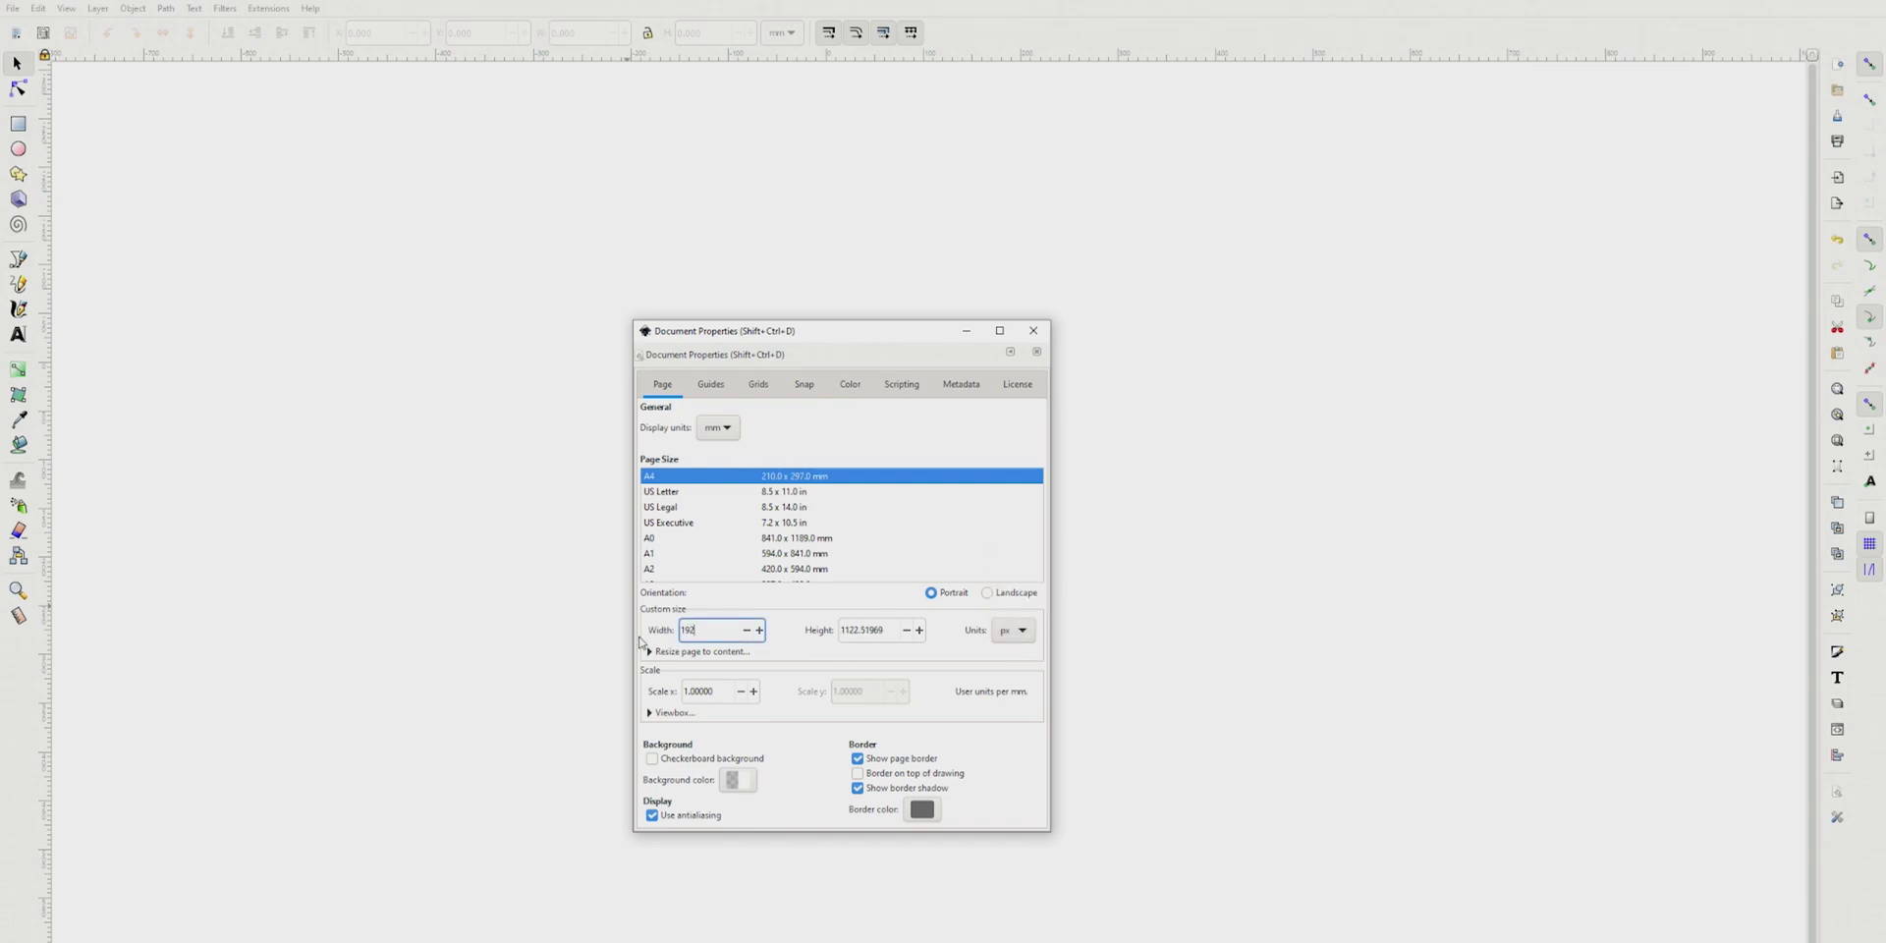
text(0)
key(Tab)
text(10)
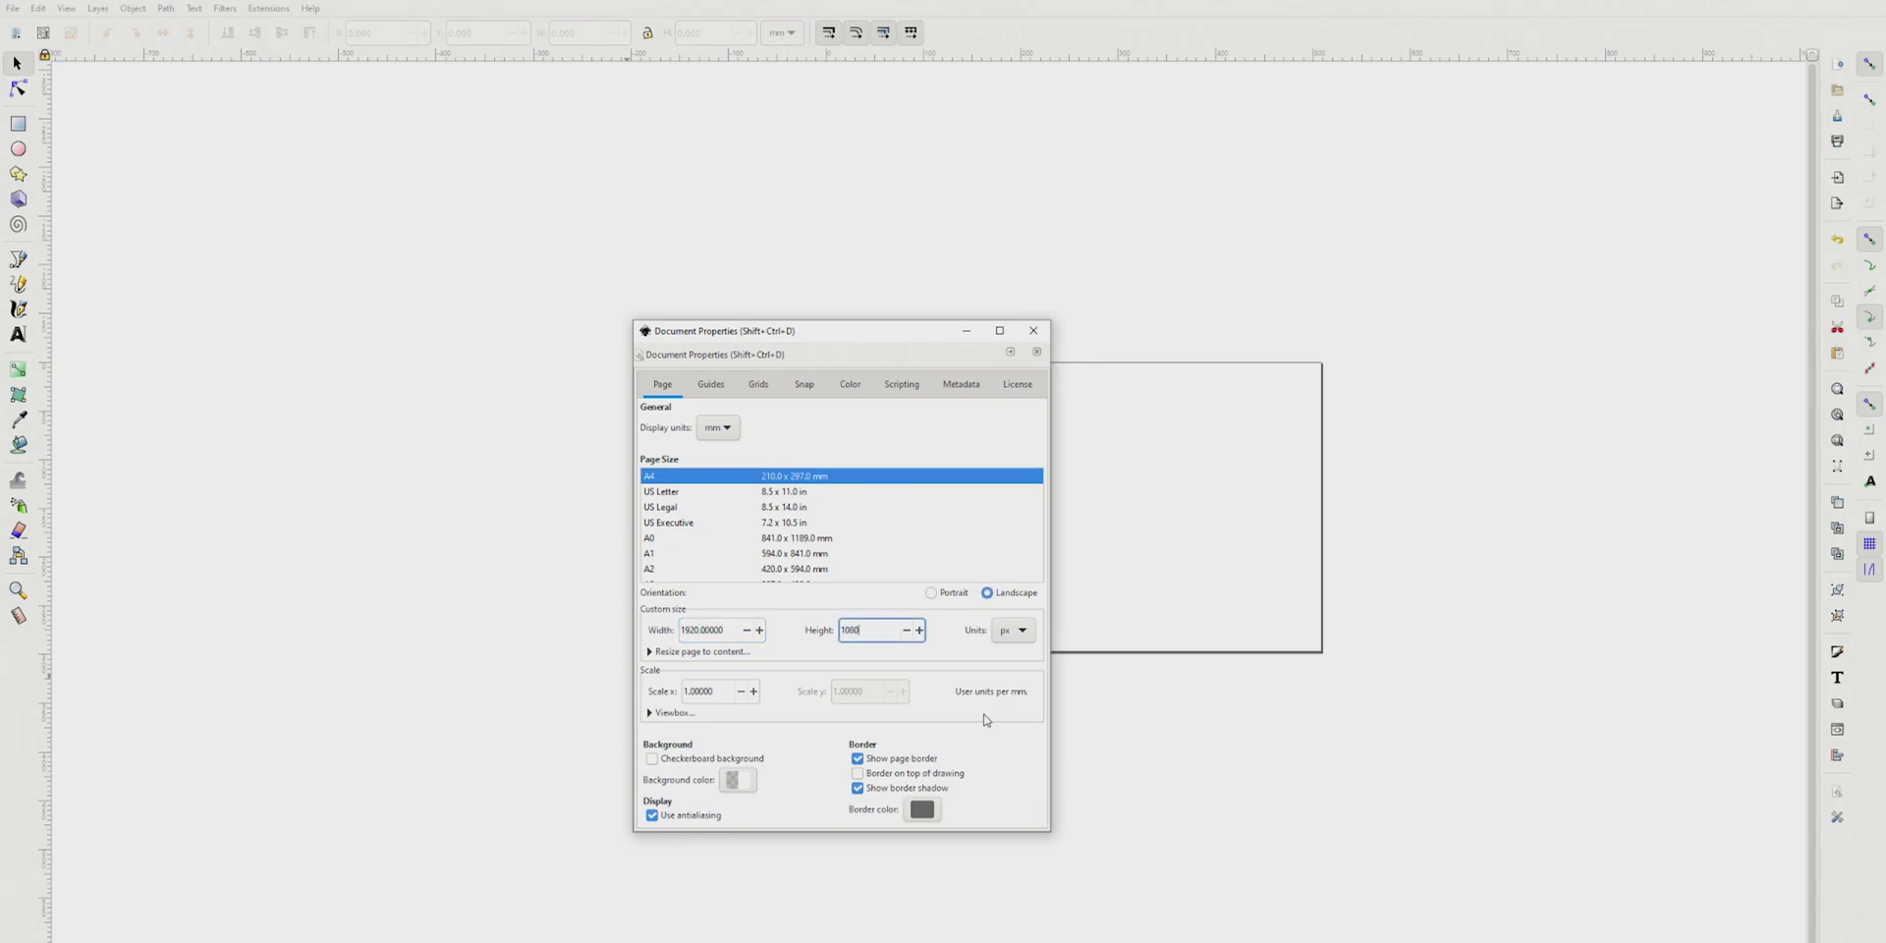
click(1033, 334)
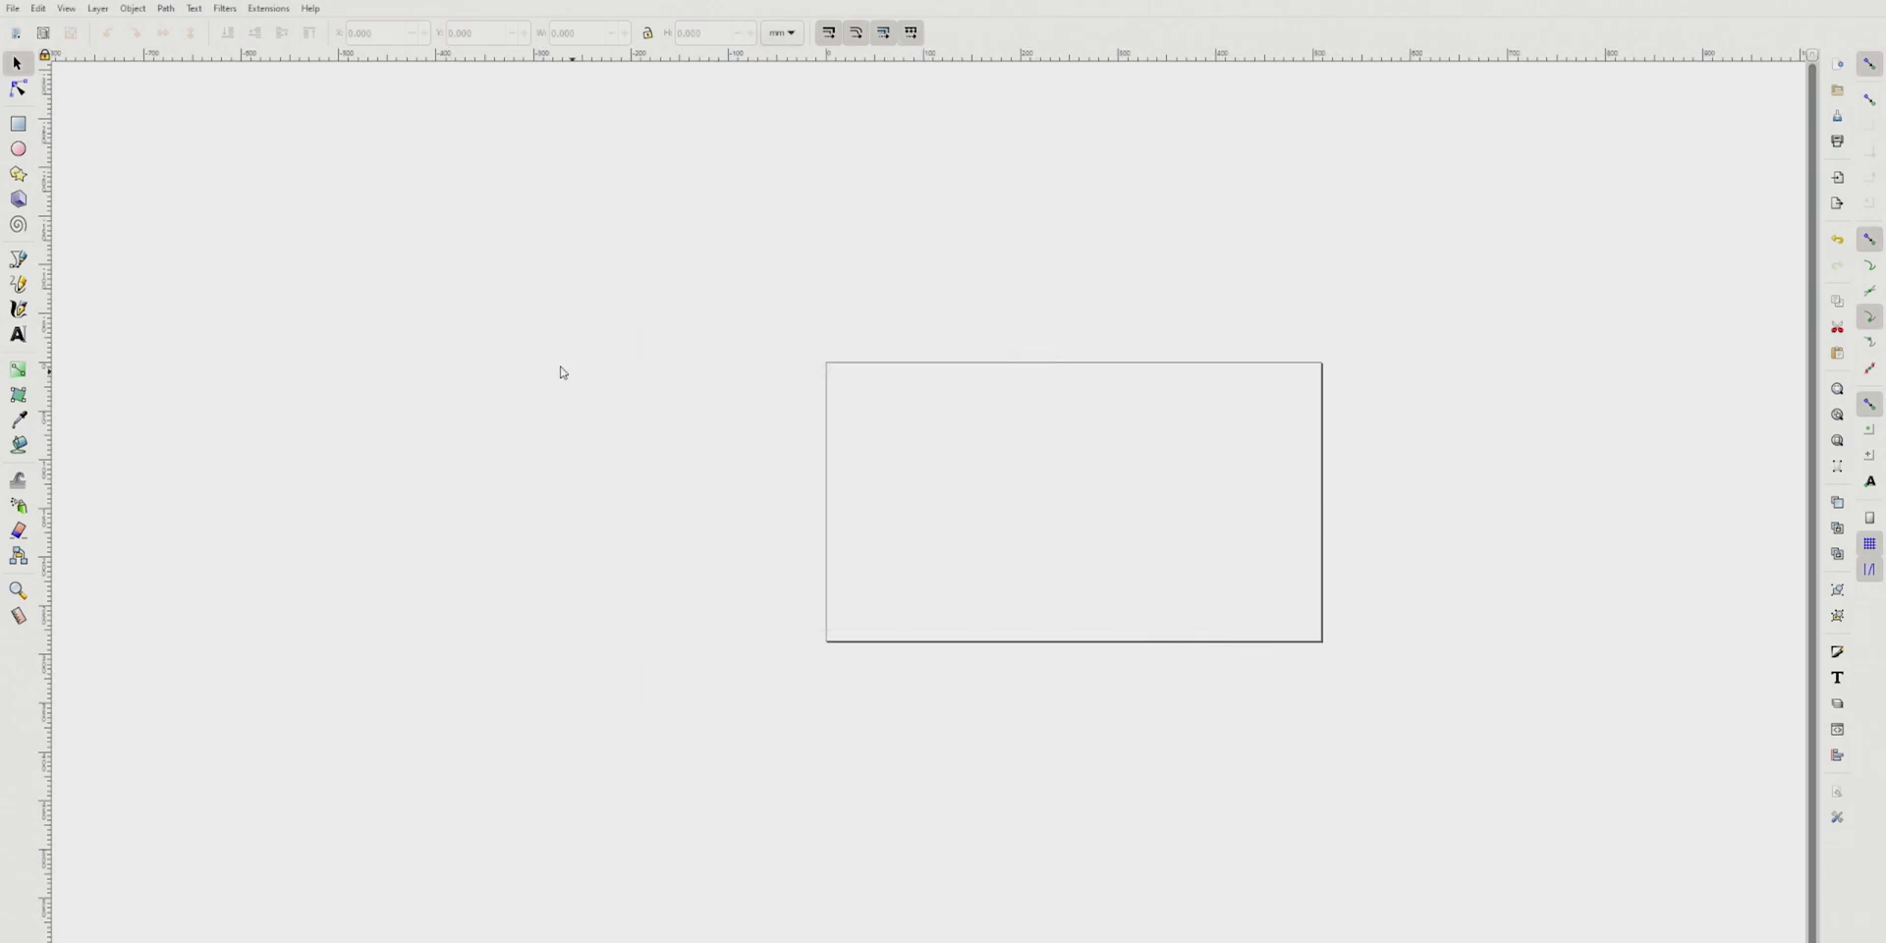
- Show the page grid and draw a black rectangle across the page with rounded corners
click(65, 10)
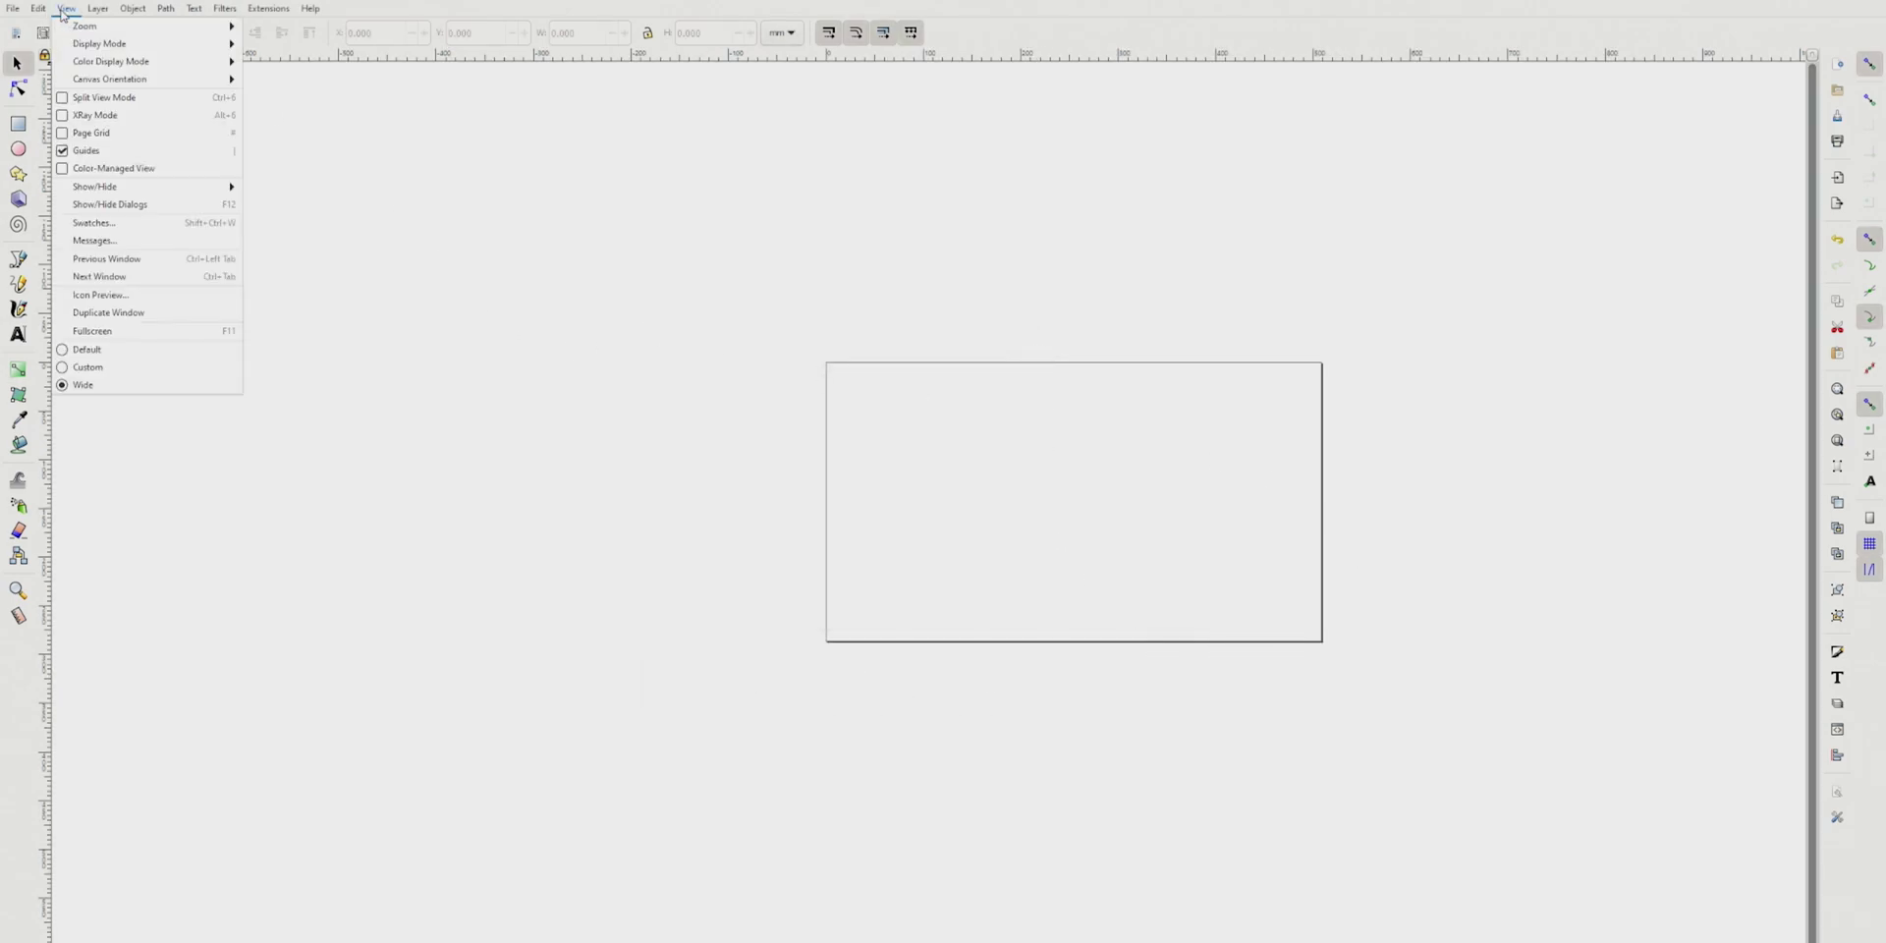
click(105, 133)
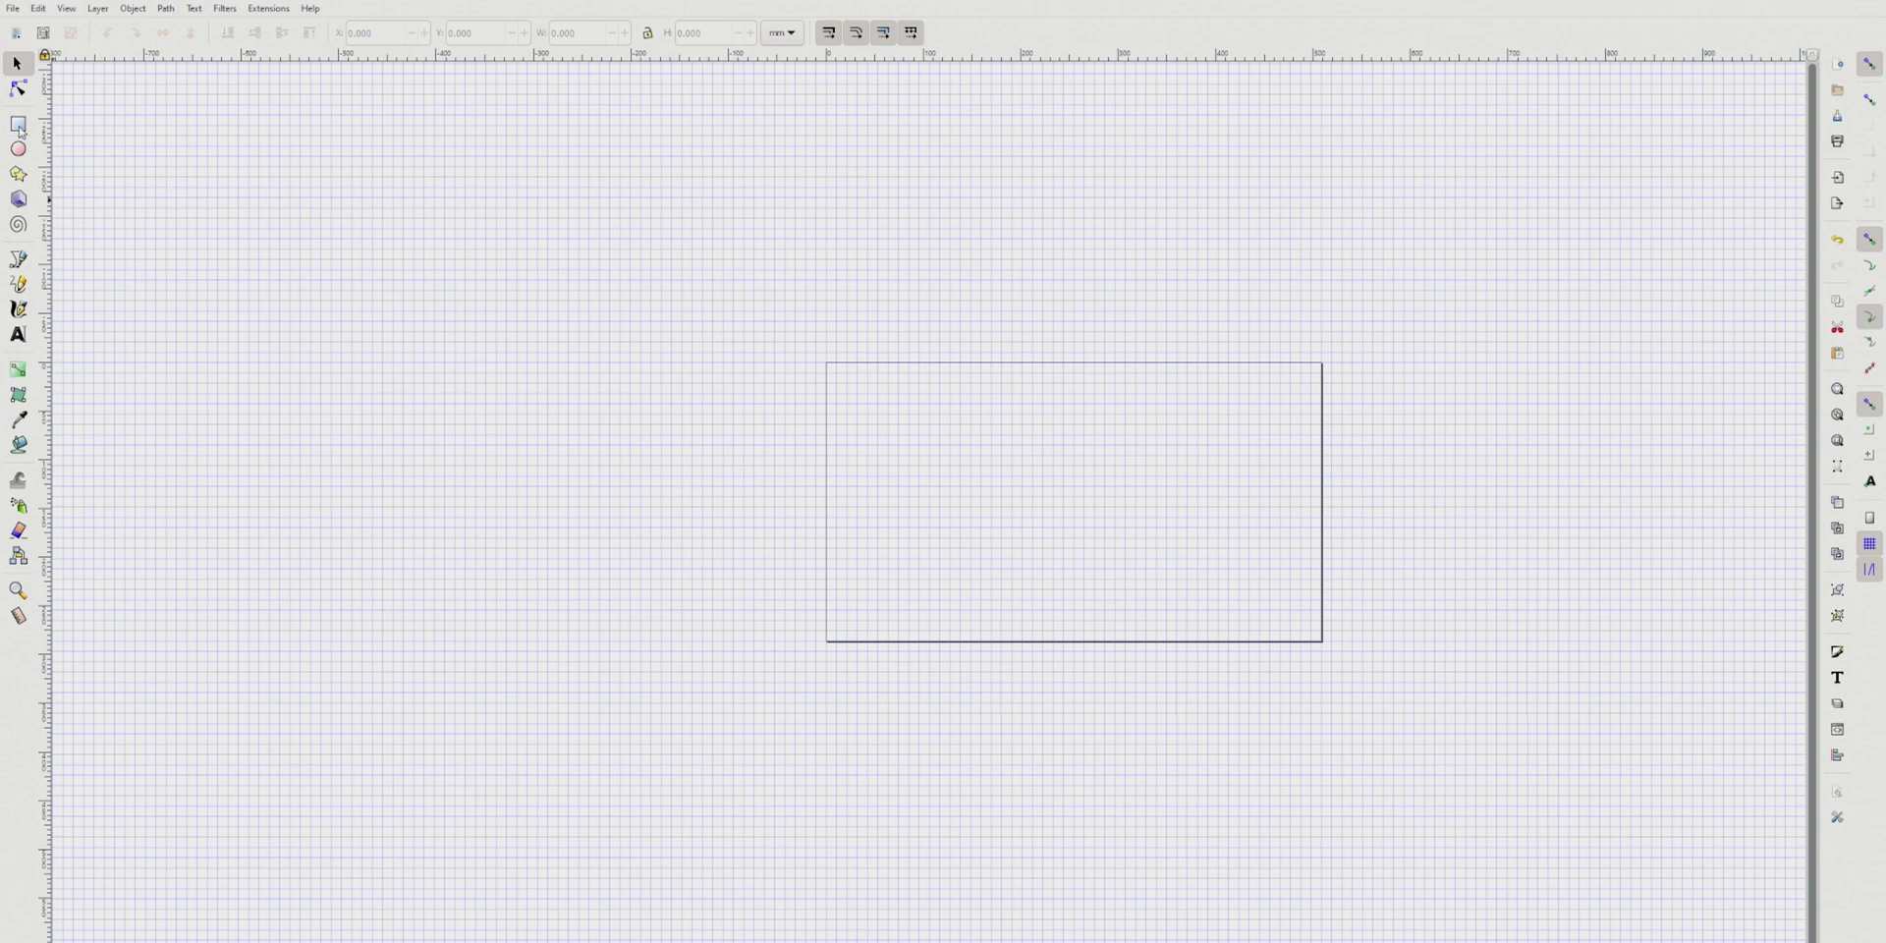
click(17, 125)
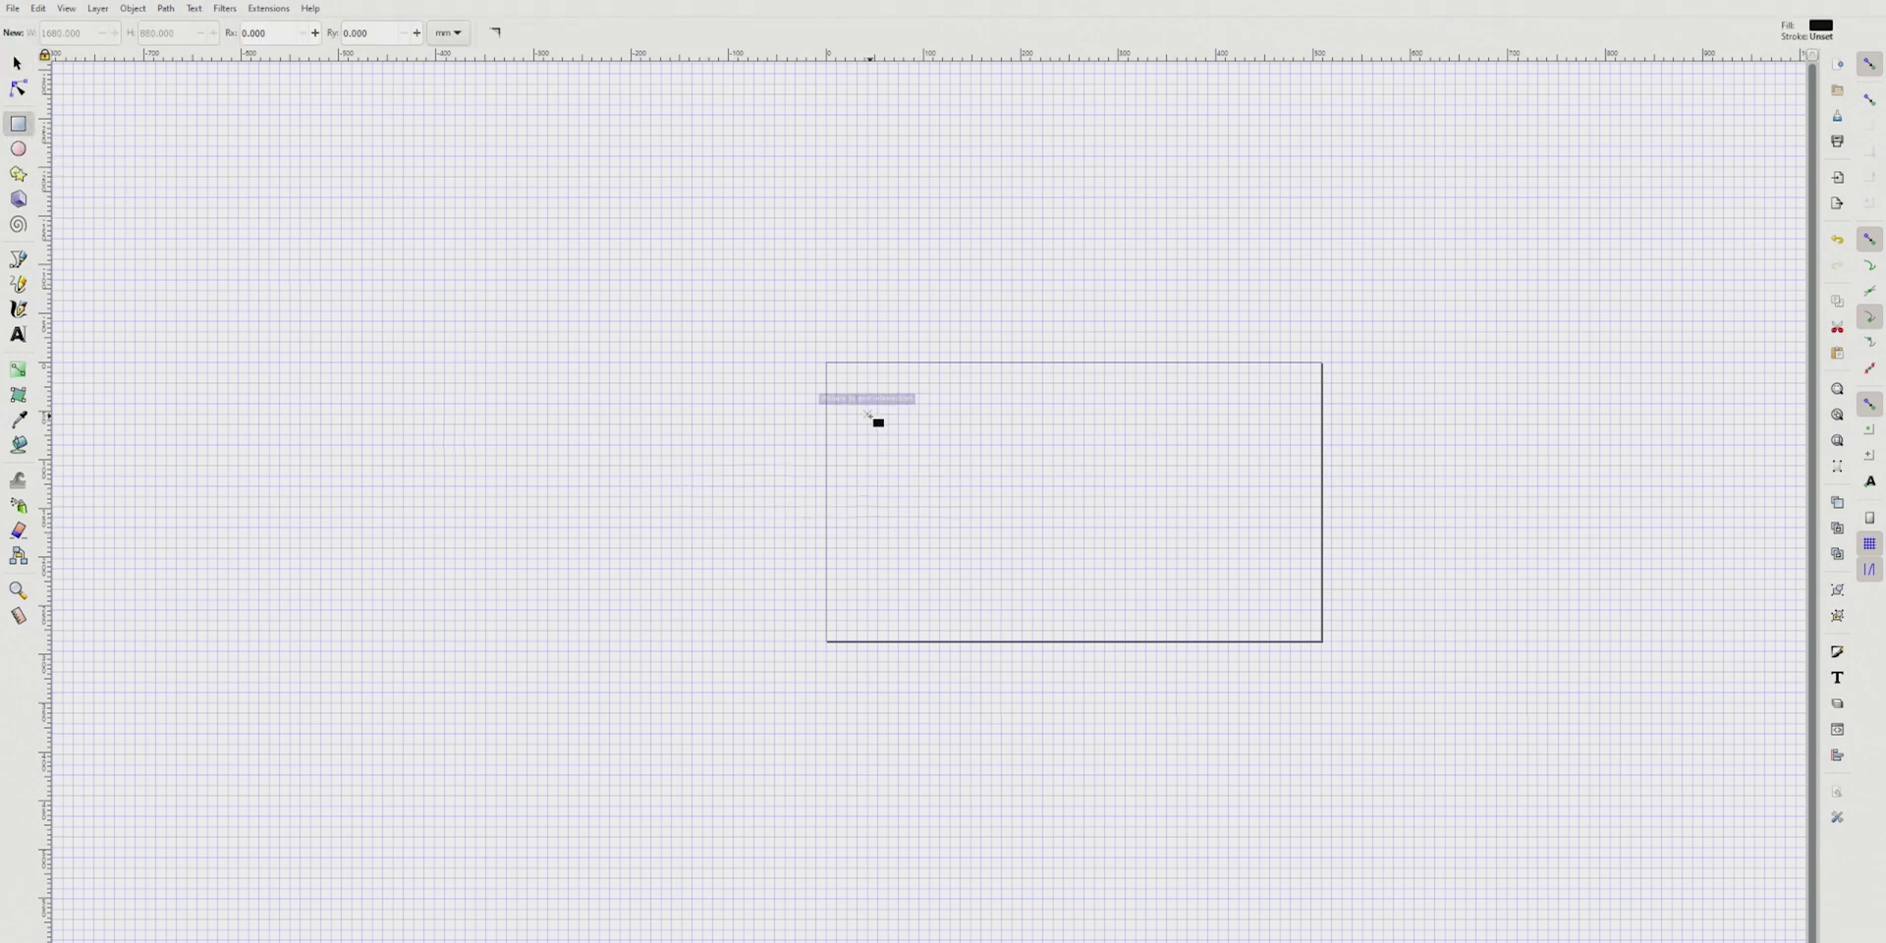
drag(858, 394, 1289, 619)
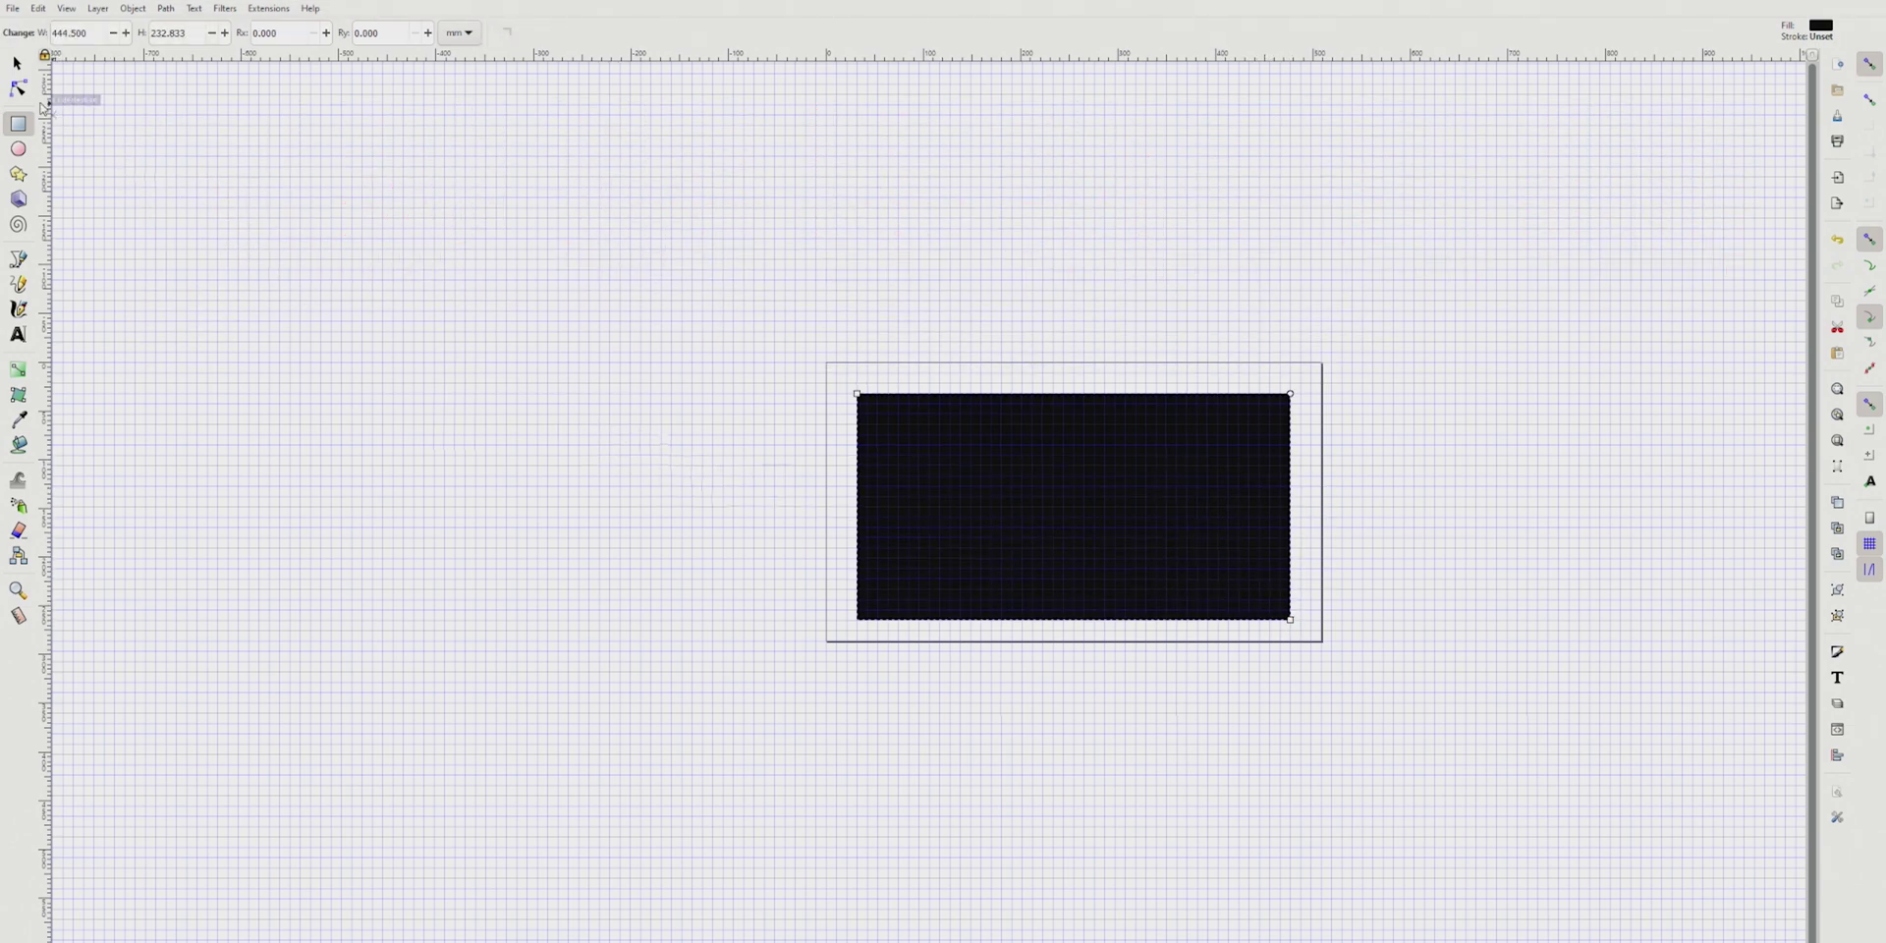
click(17, 89)
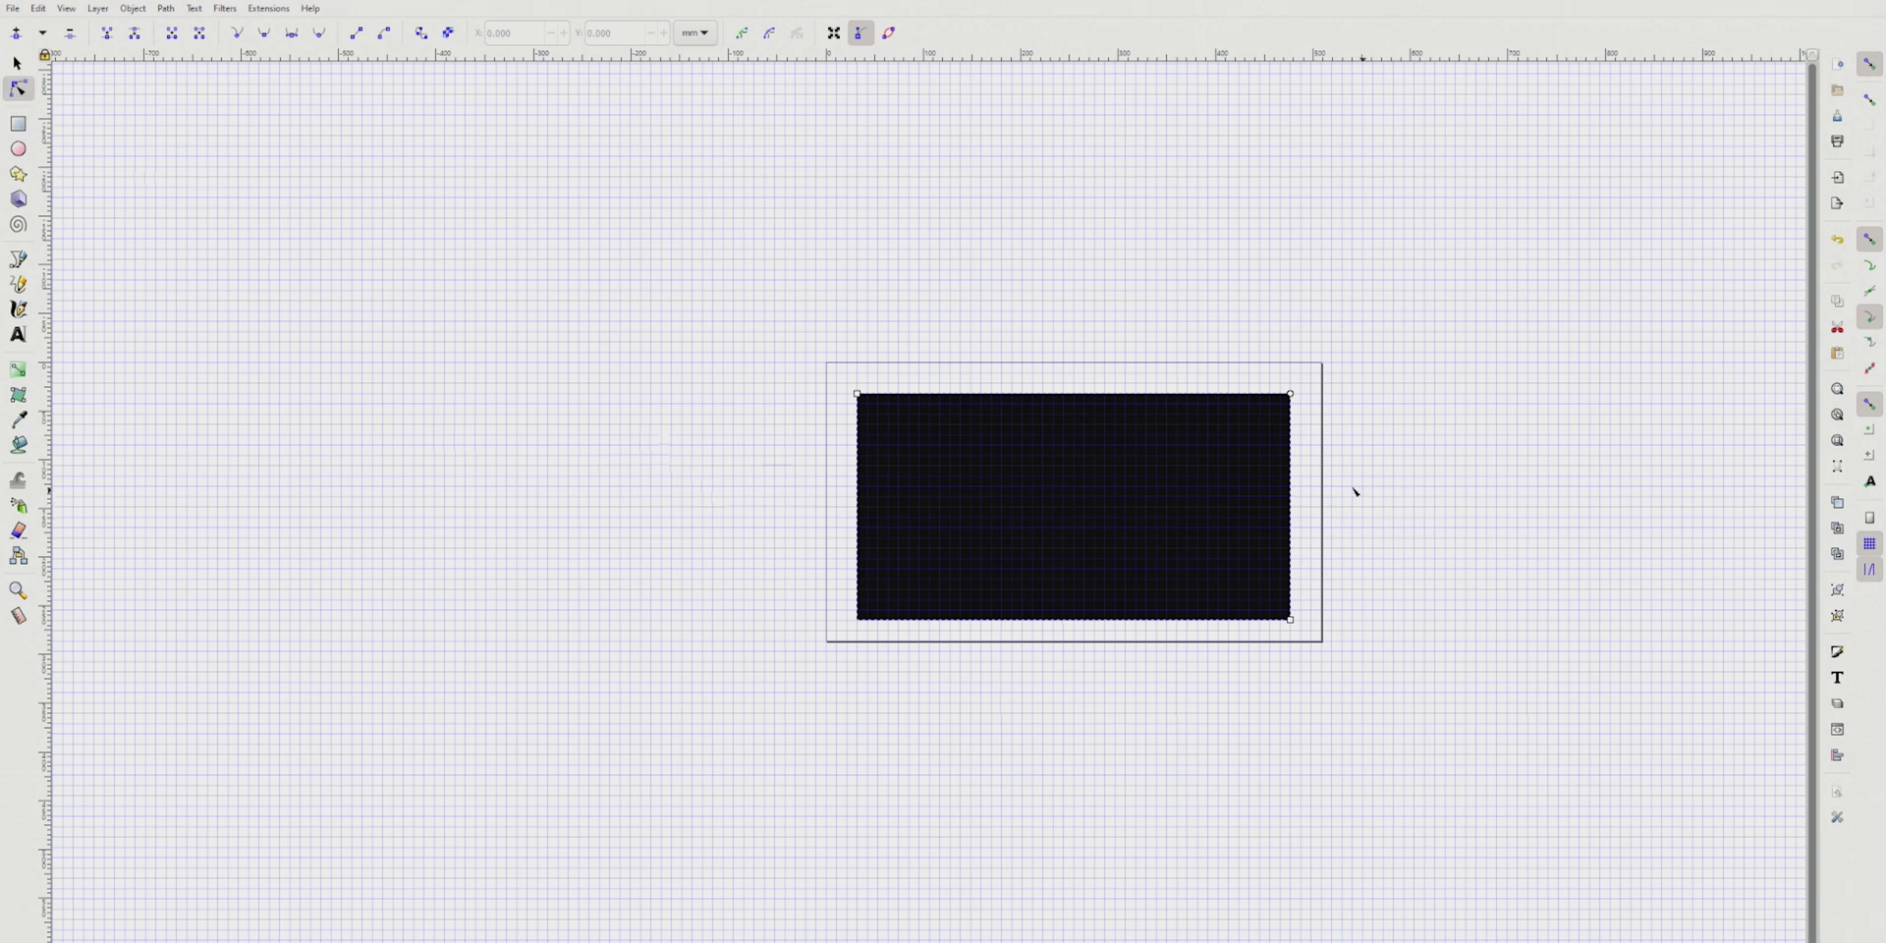
drag(1291, 395, 1291, 423)
click(19, 66)
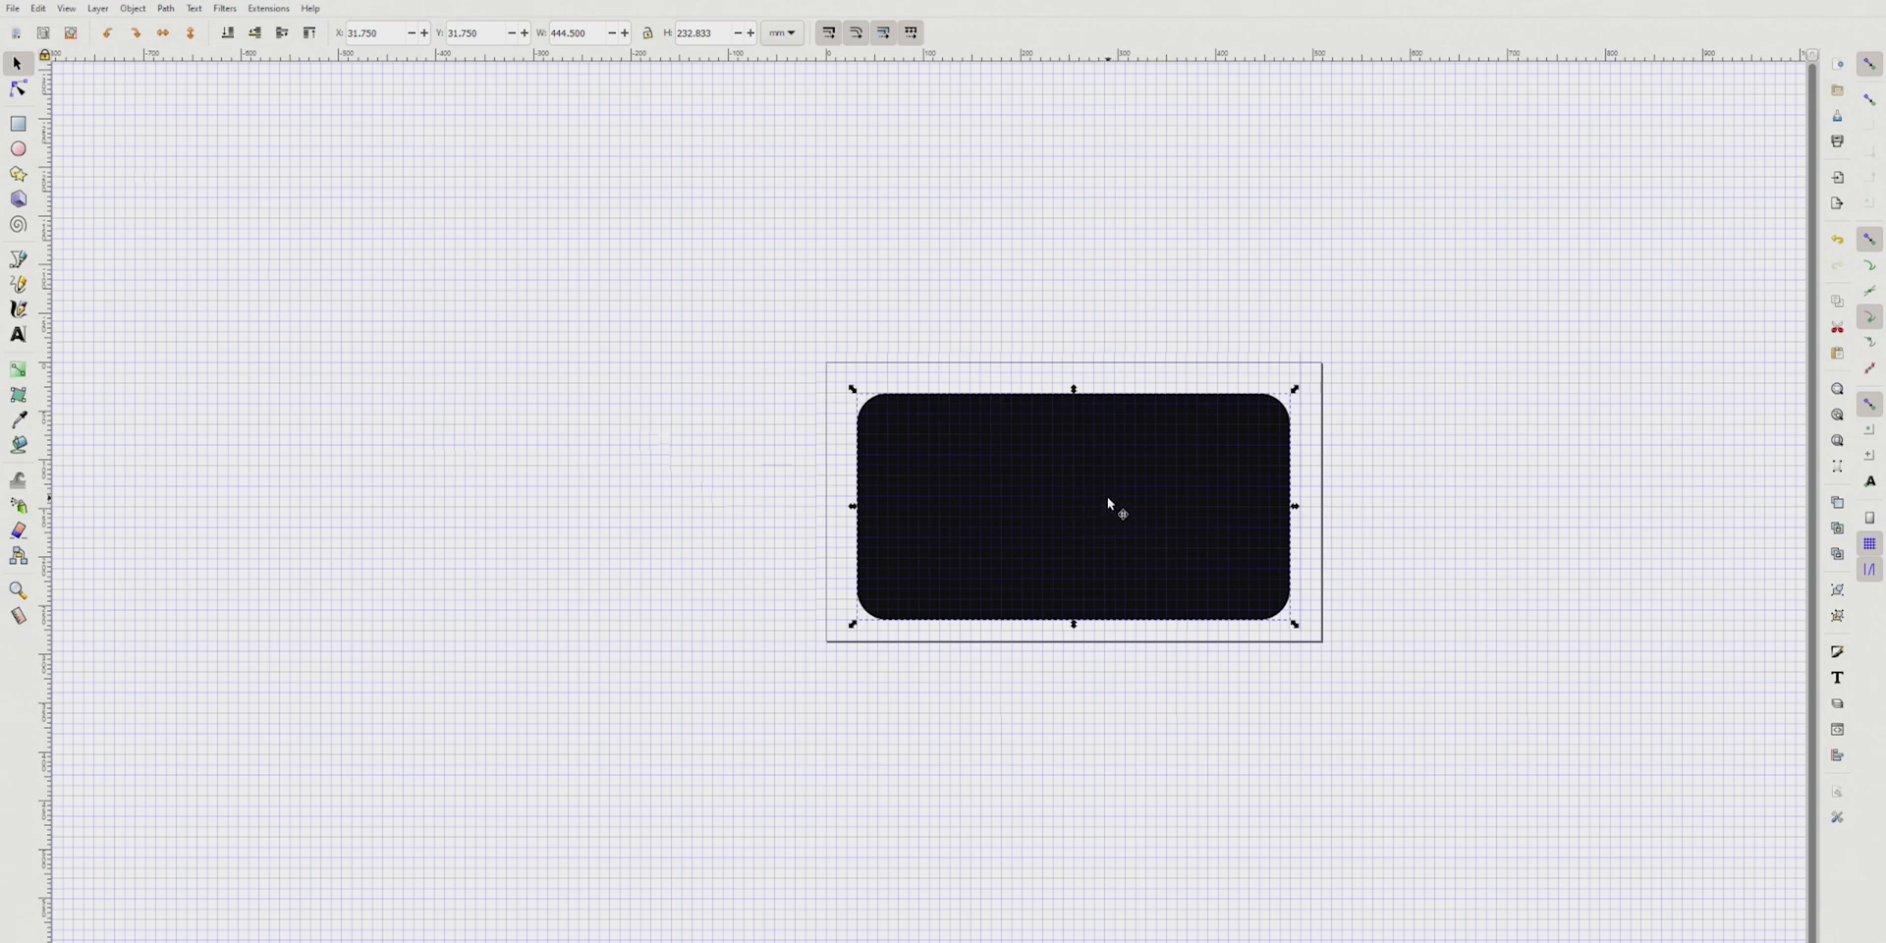
- Export the whole 1920 × 1080 page as 'rounded webcam.png'
key(shift+ctrl+e)
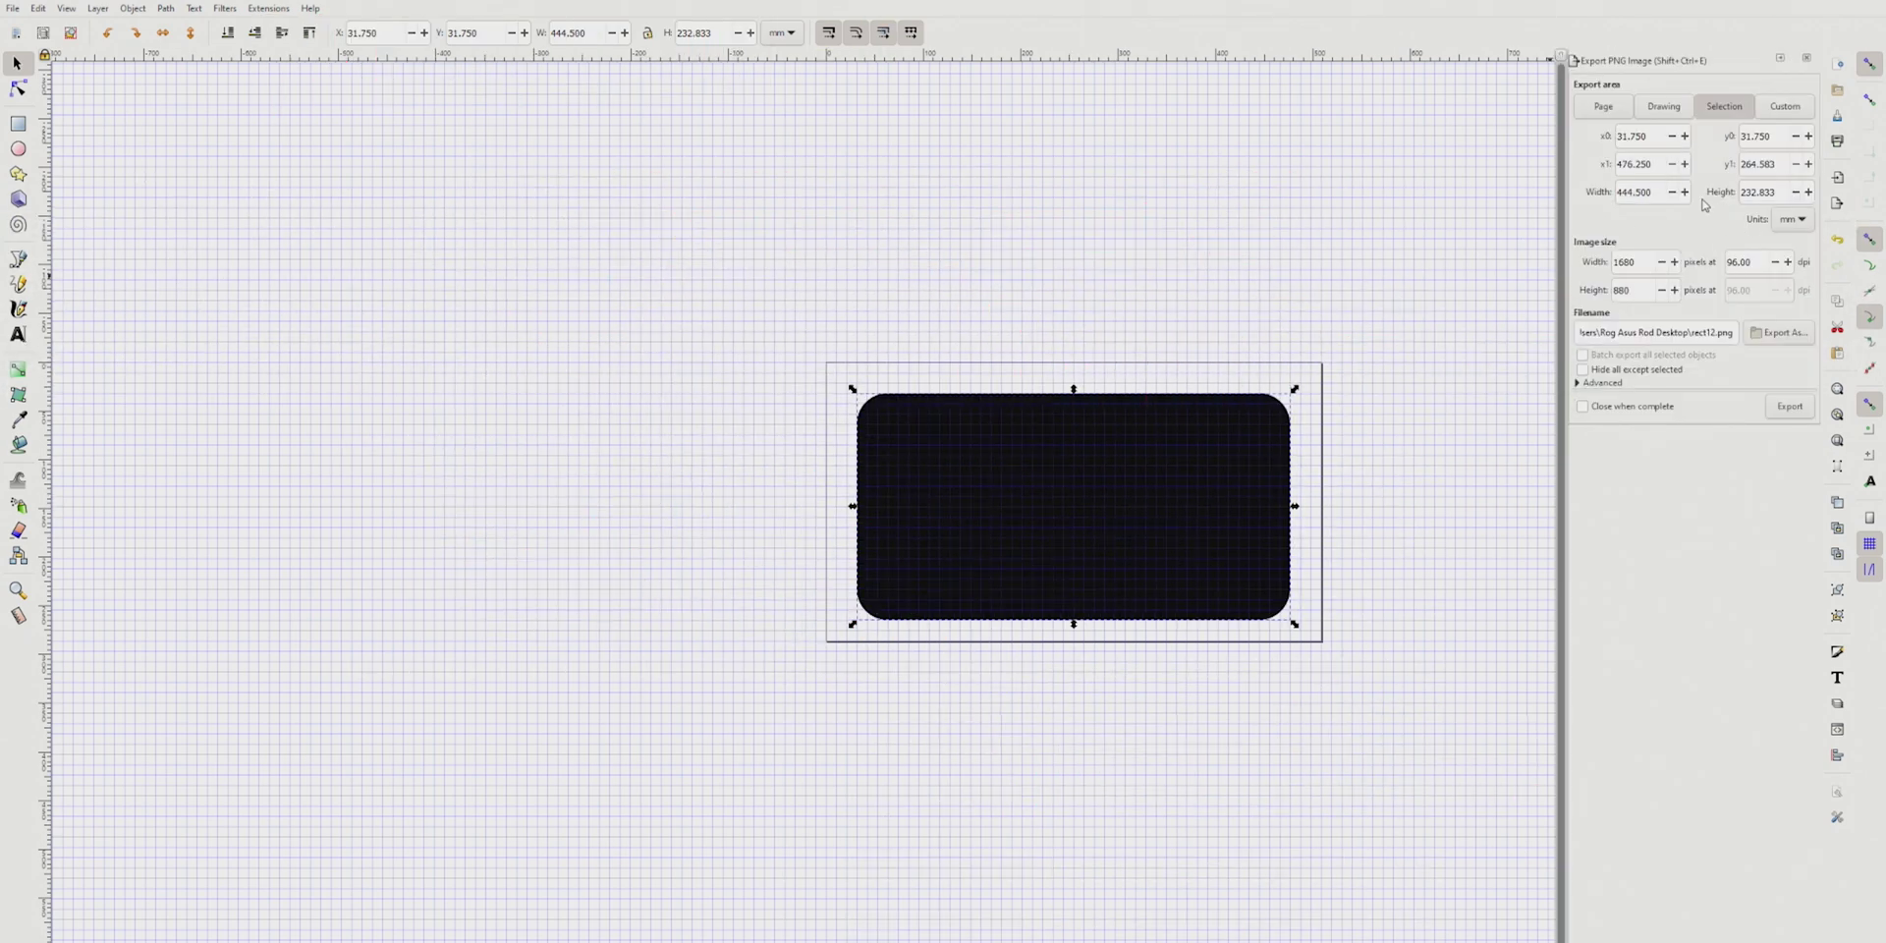
click(1602, 110)
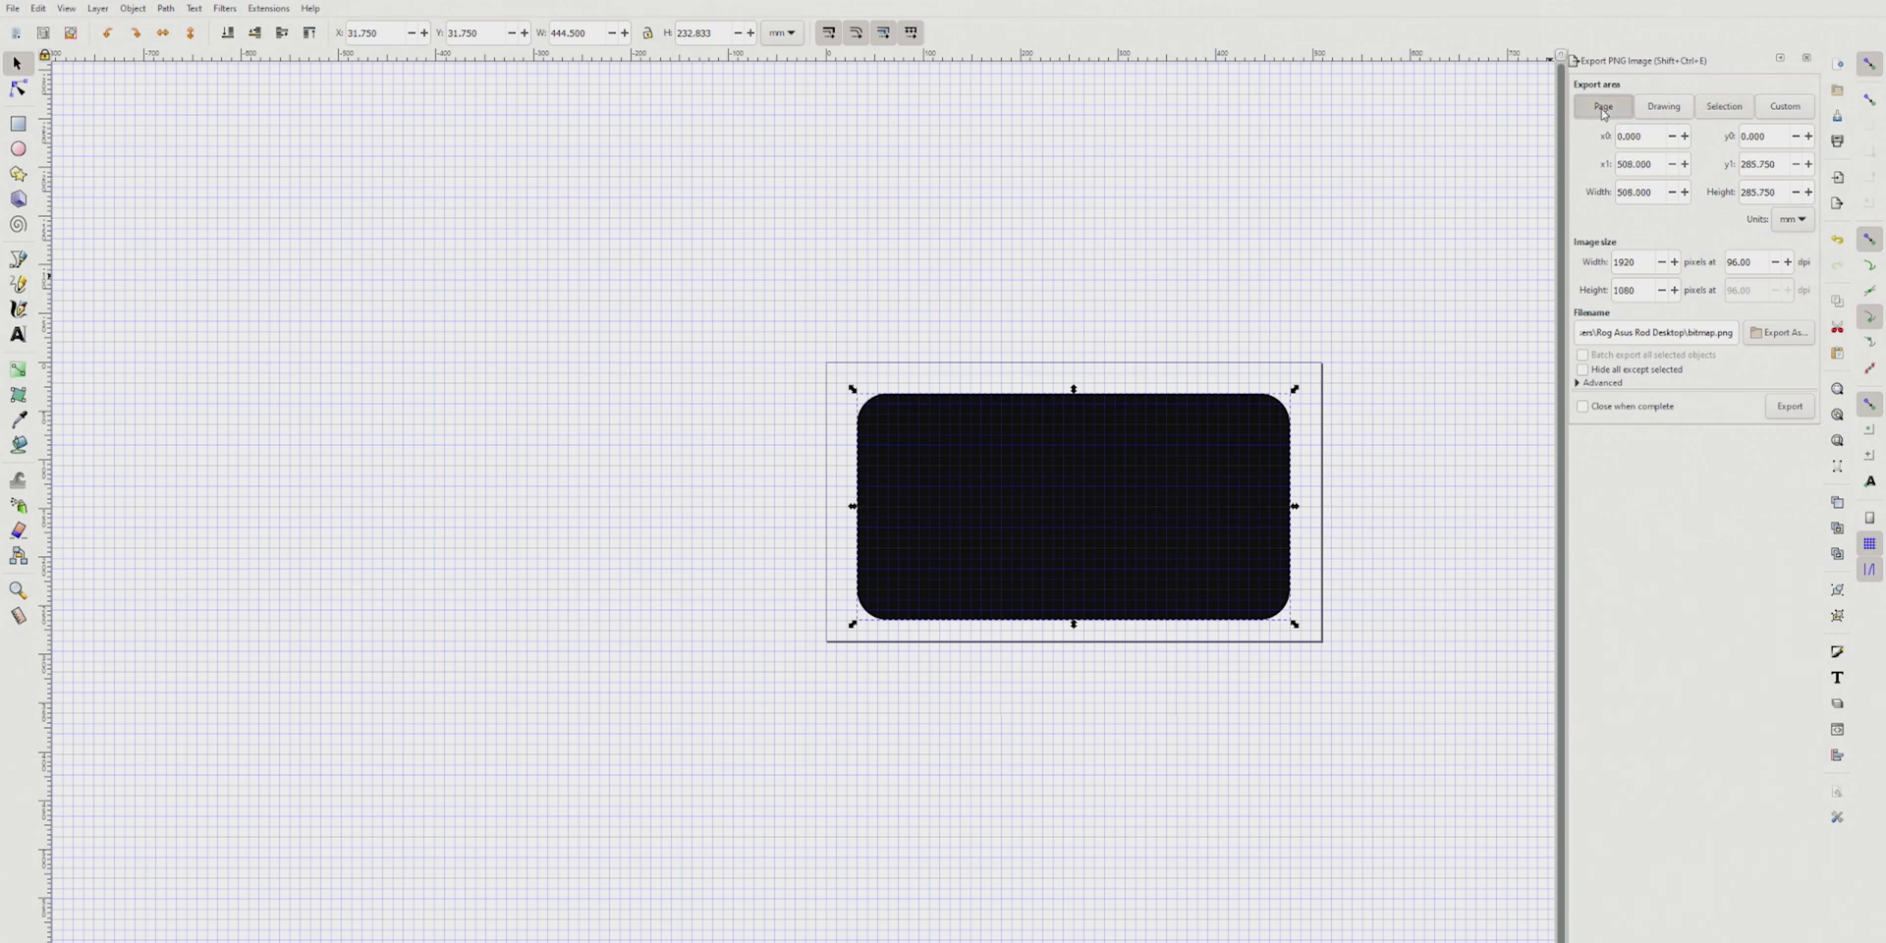
click(1778, 333)
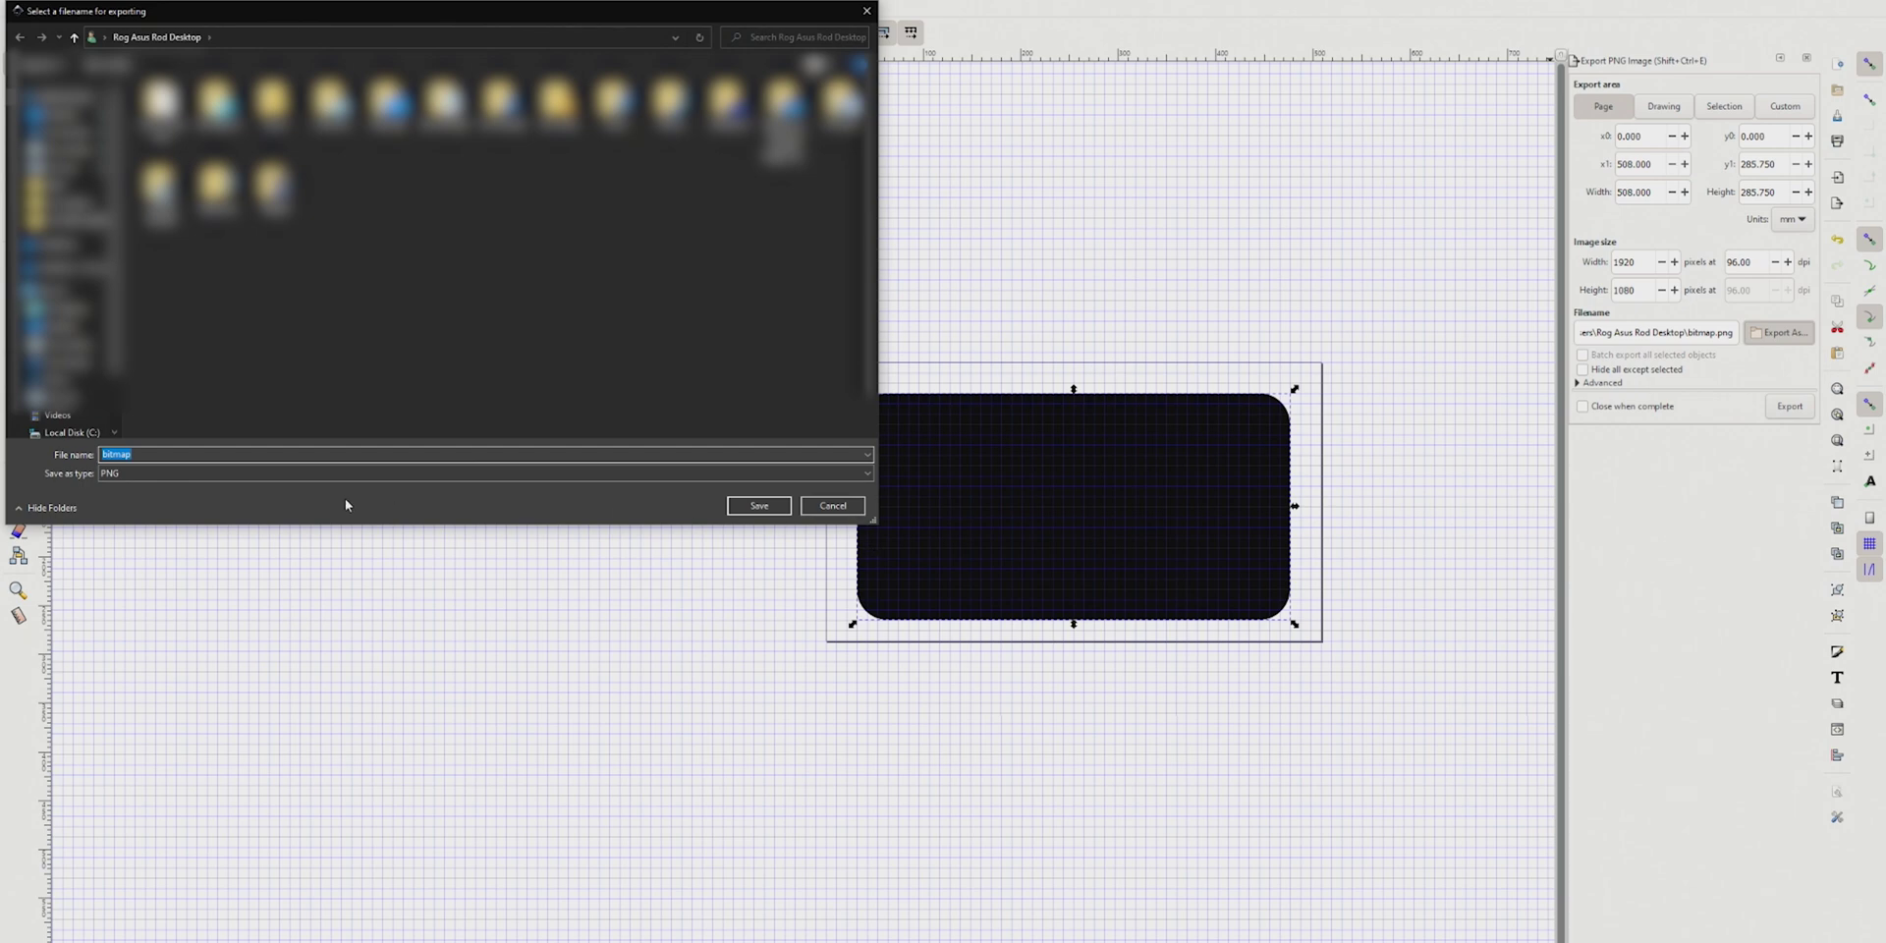
text(rounded webcam)
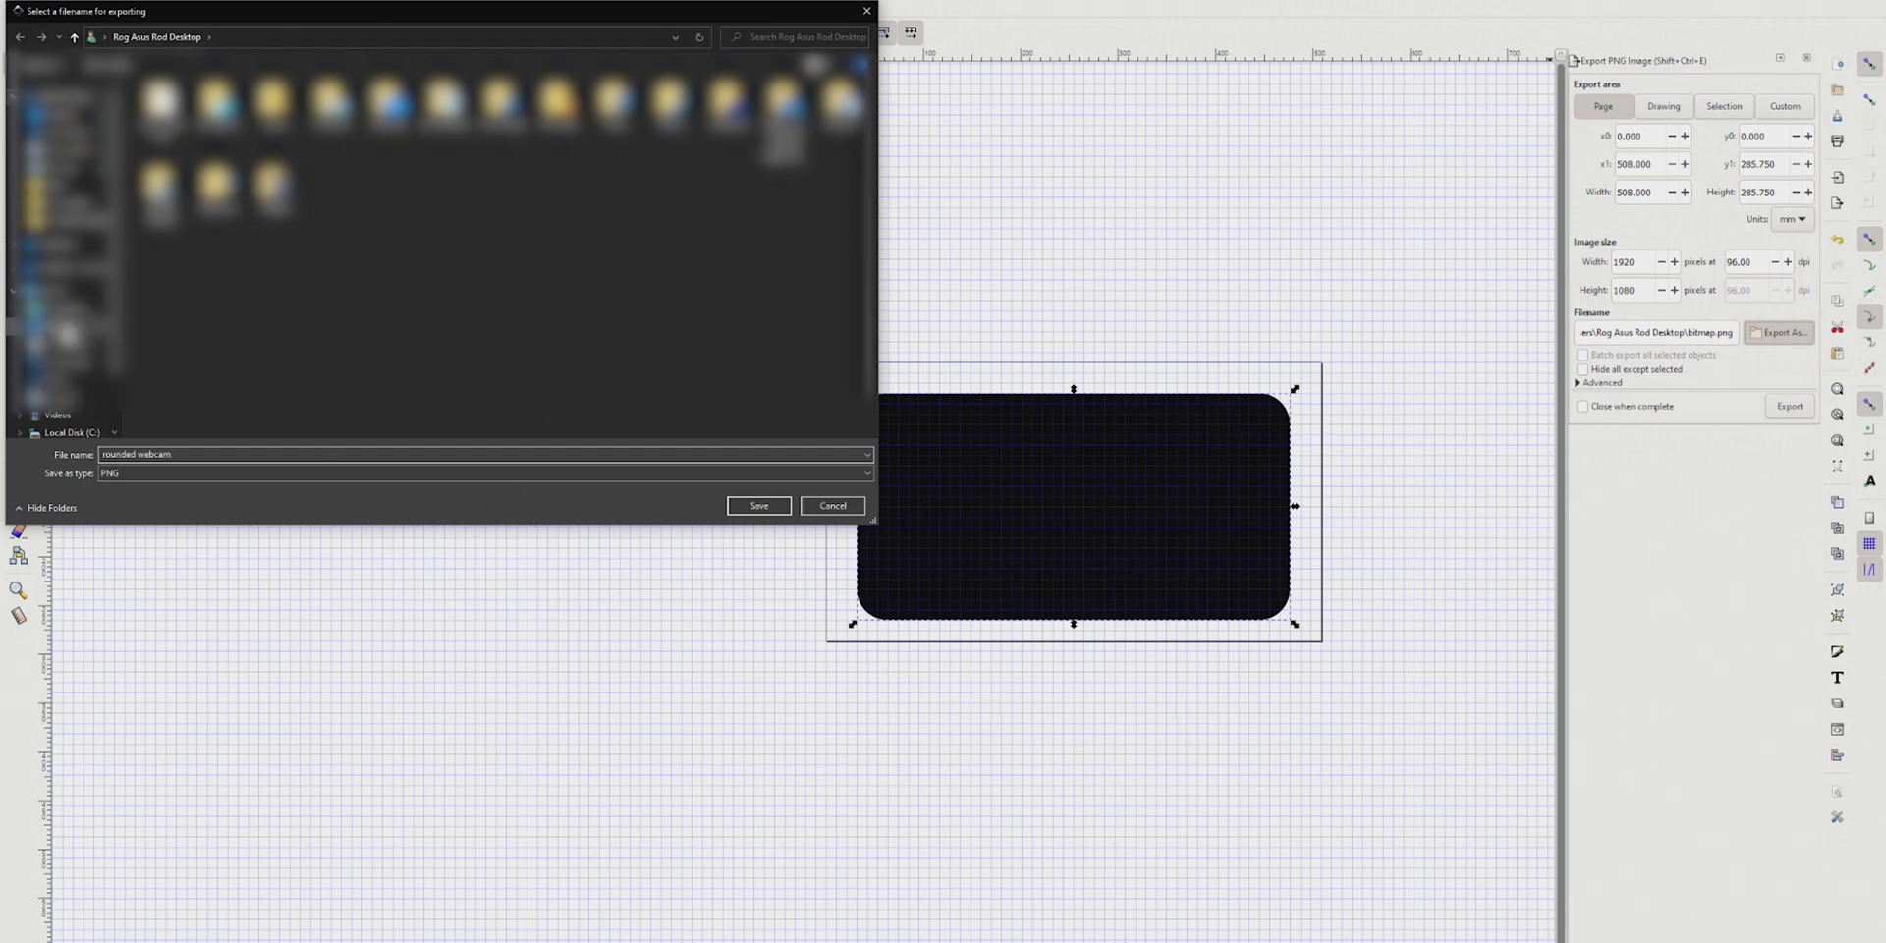
click(759, 505)
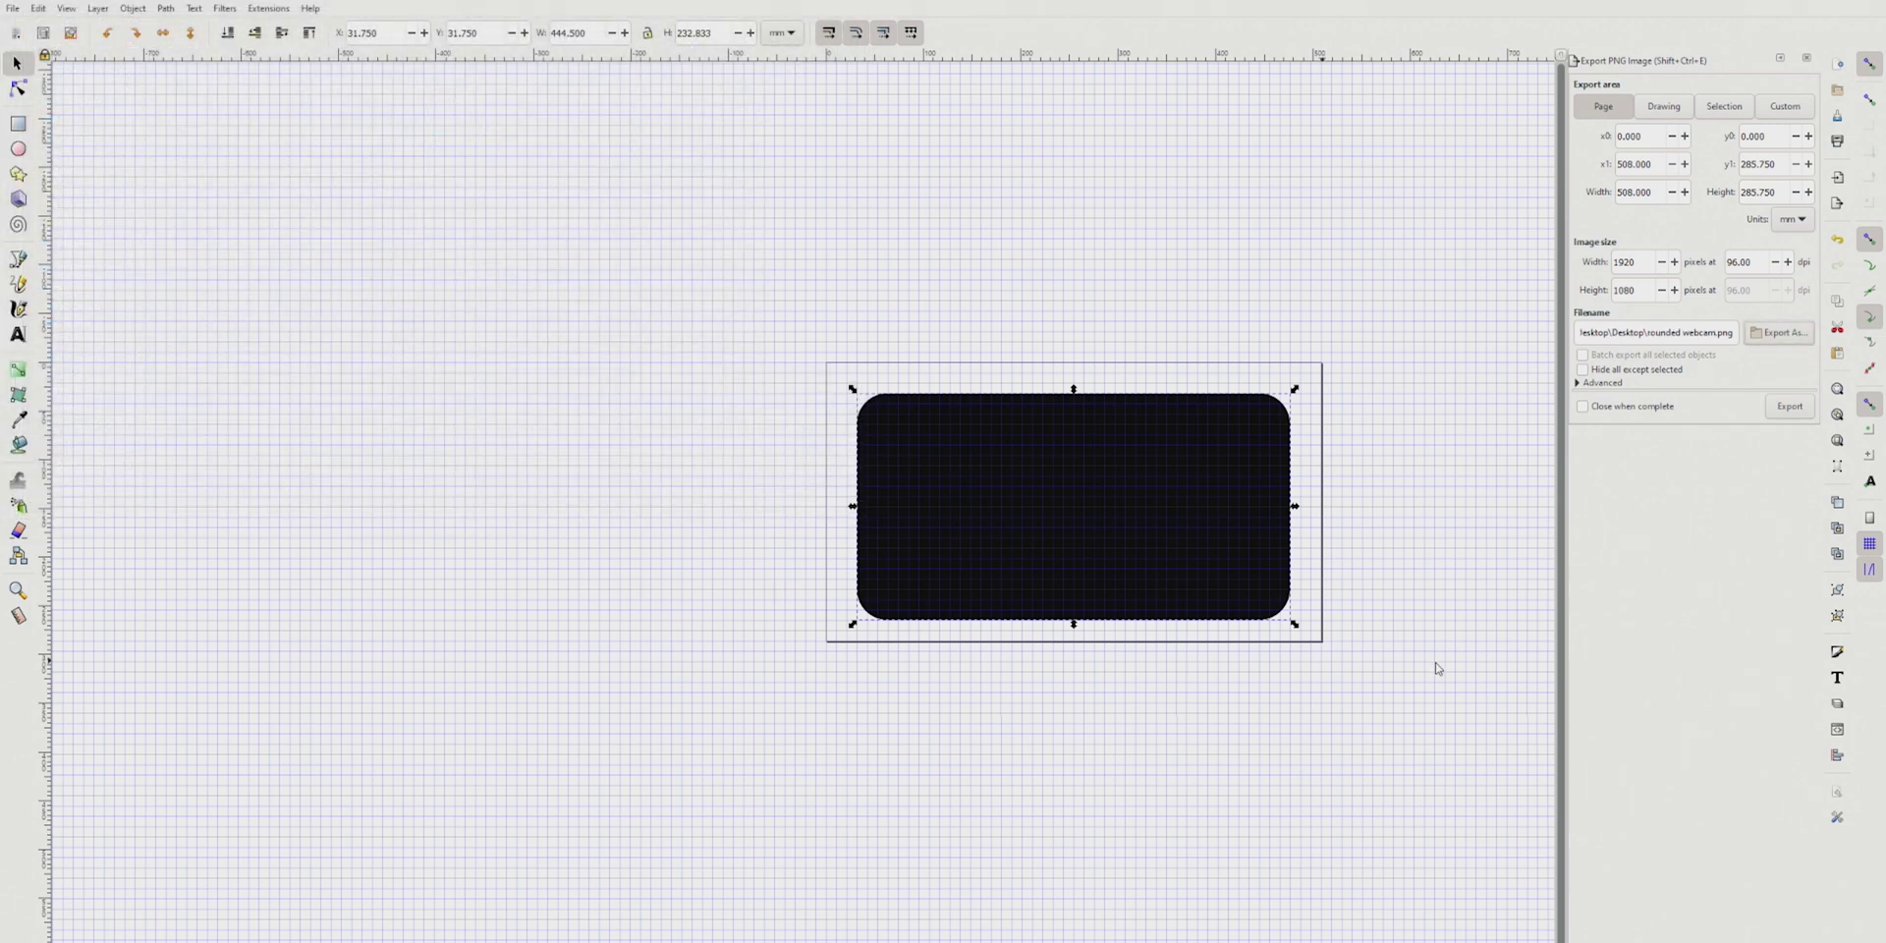
click(1794, 408)
- Give the rectangle 62.3% opacity and a 21.9% blur in Fill and Stroke
key(ctrl+shift+f)
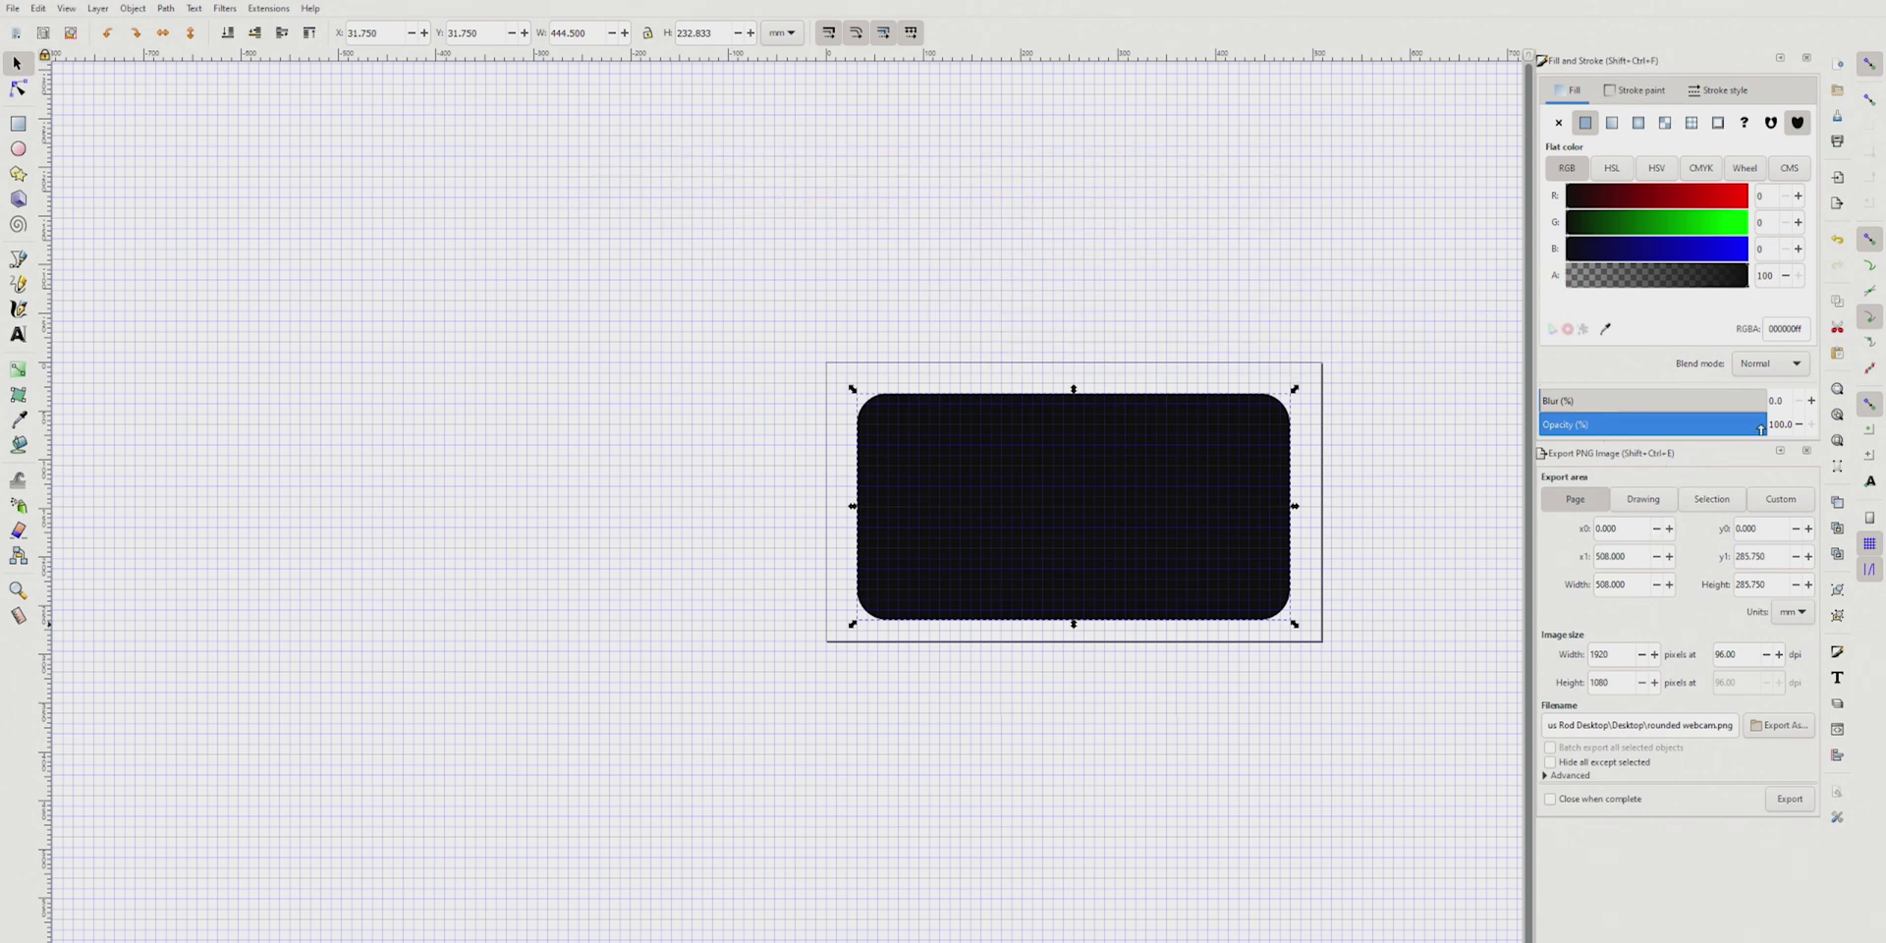
drag(1761, 424, 1676, 428)
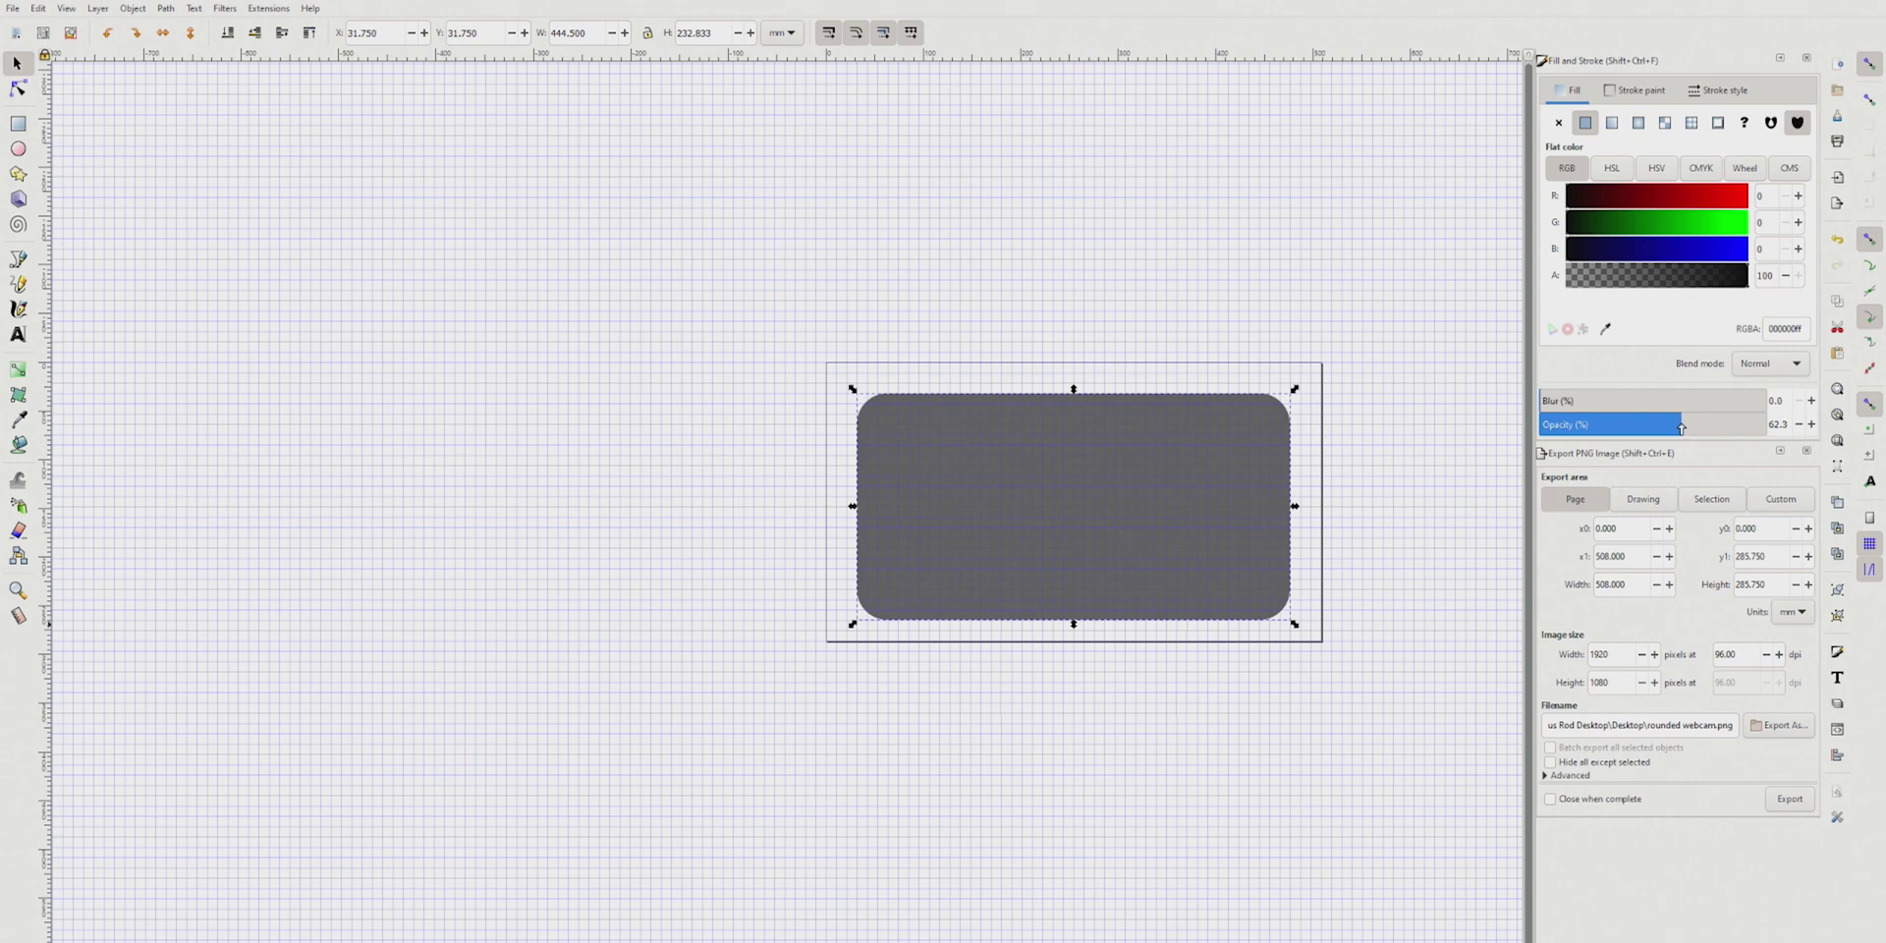
drag(1554, 401, 1589, 401)
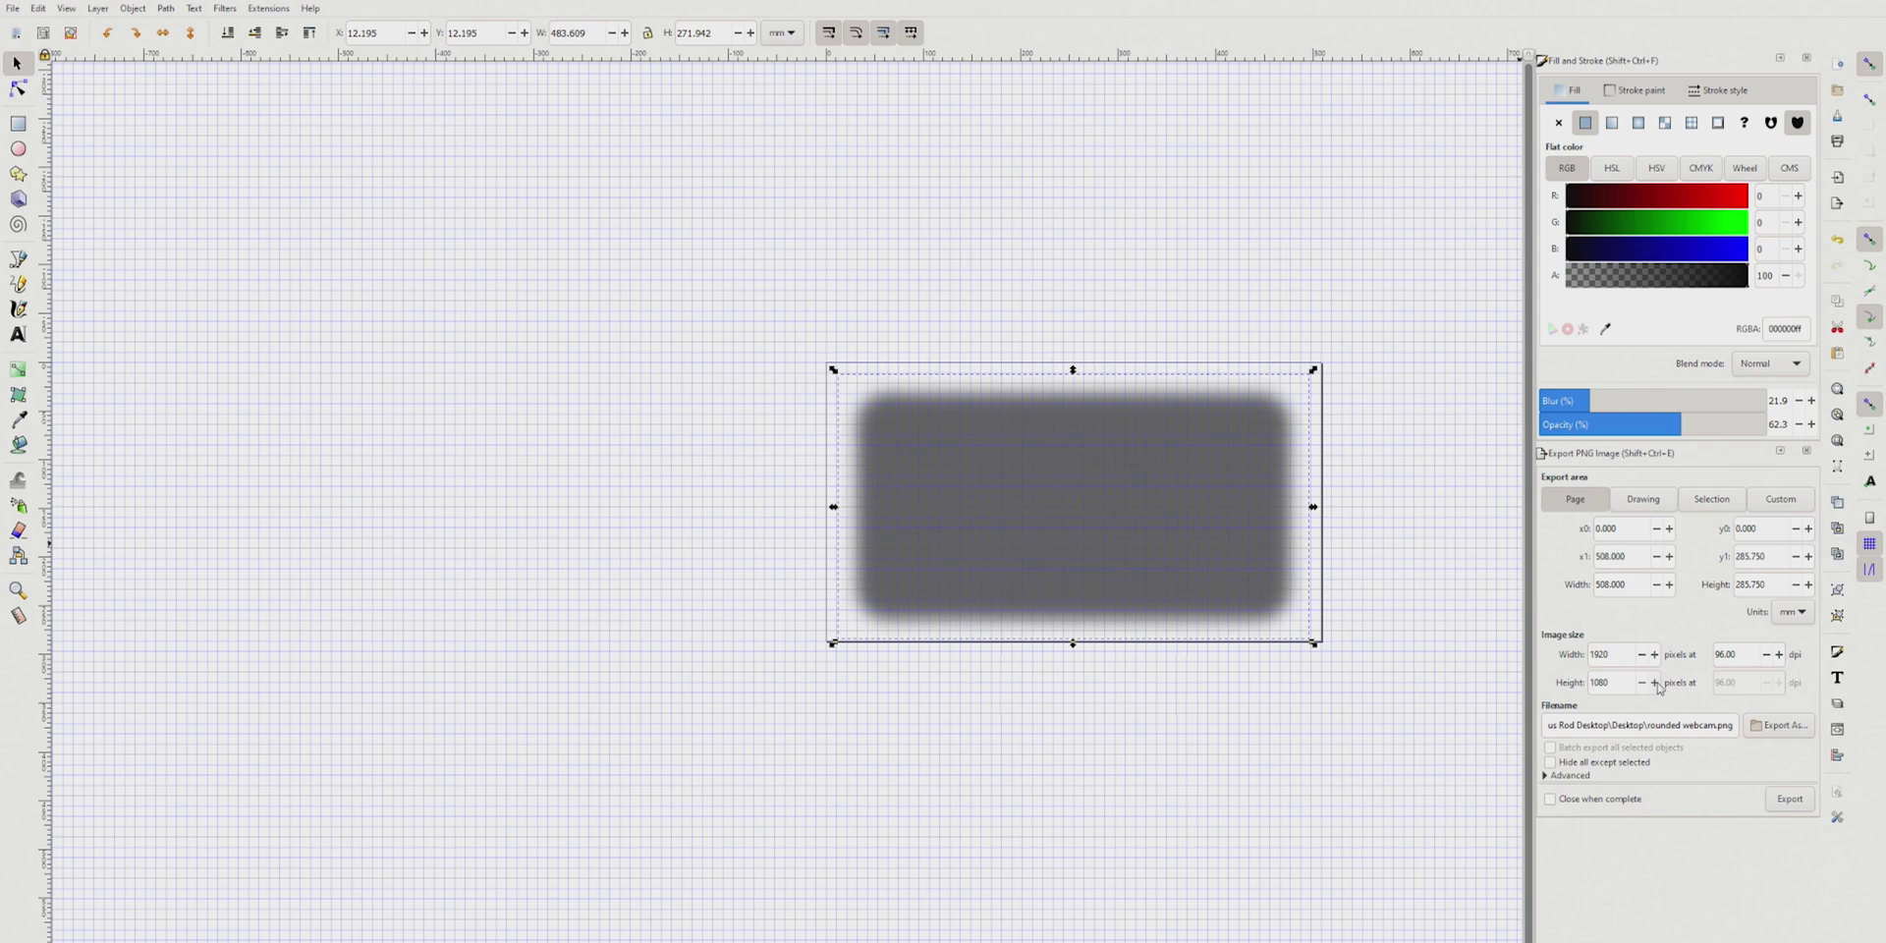
- Export the blurred page again under the file name 'shadow webcam.png'
click(1780, 727)
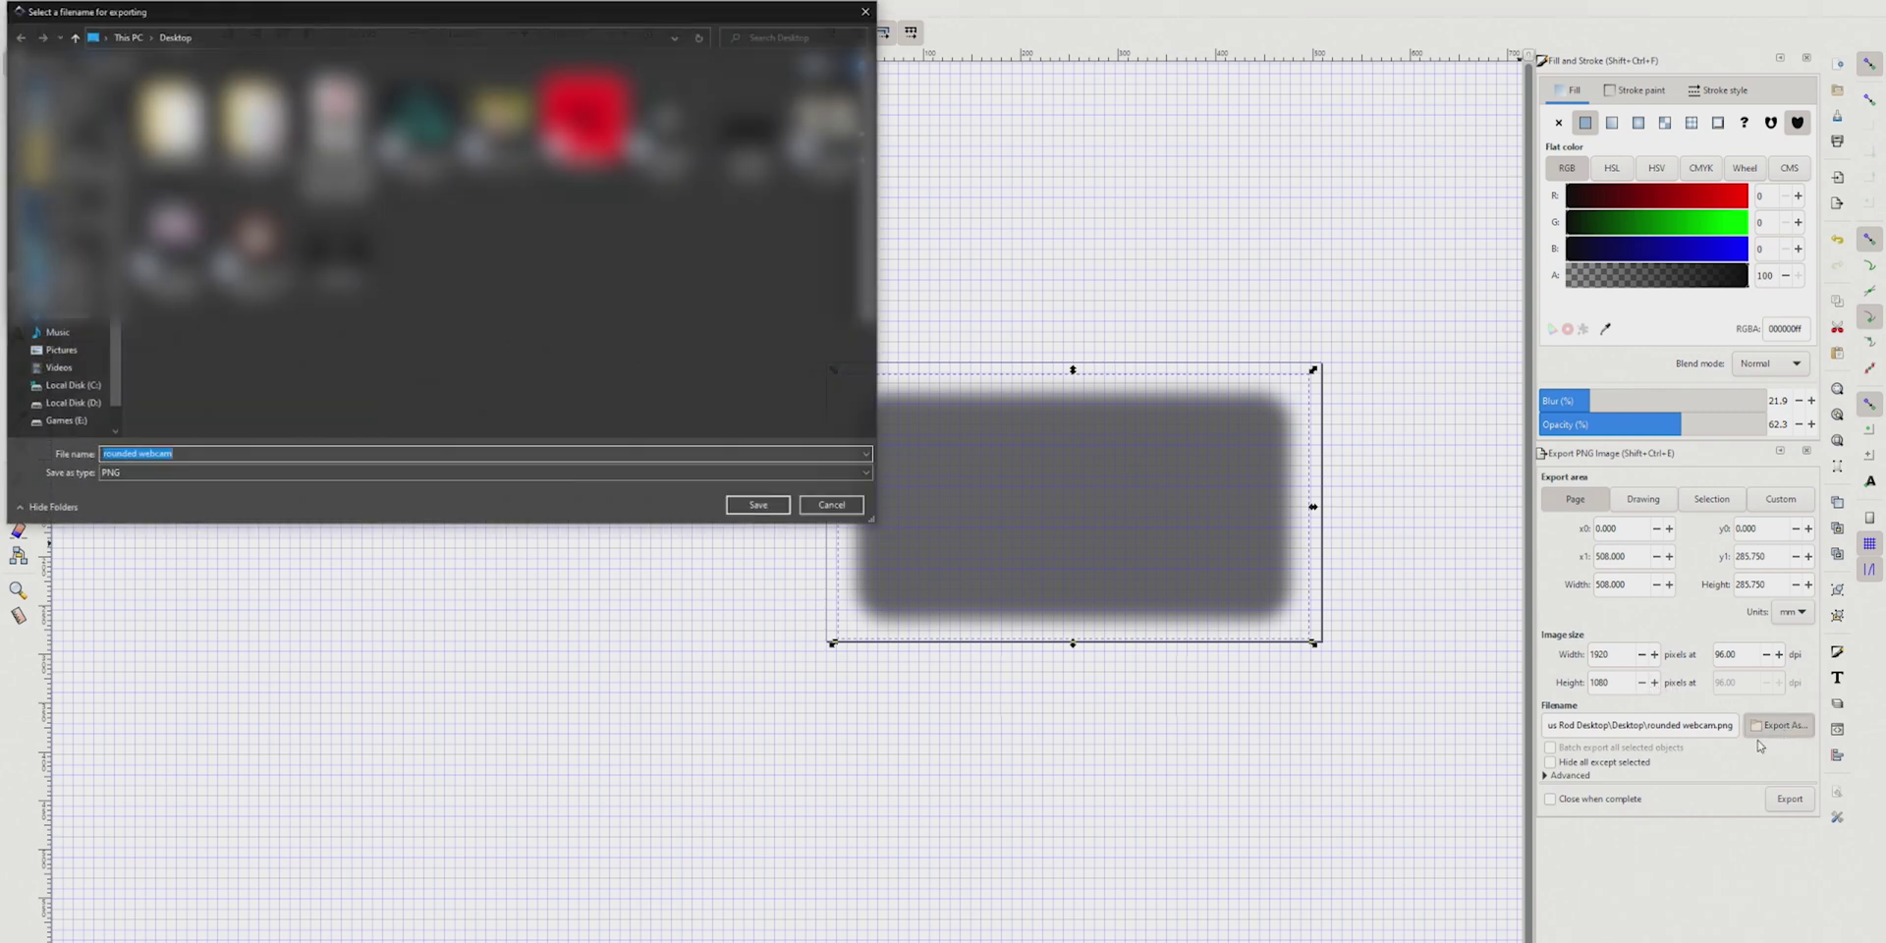
text(shadow)
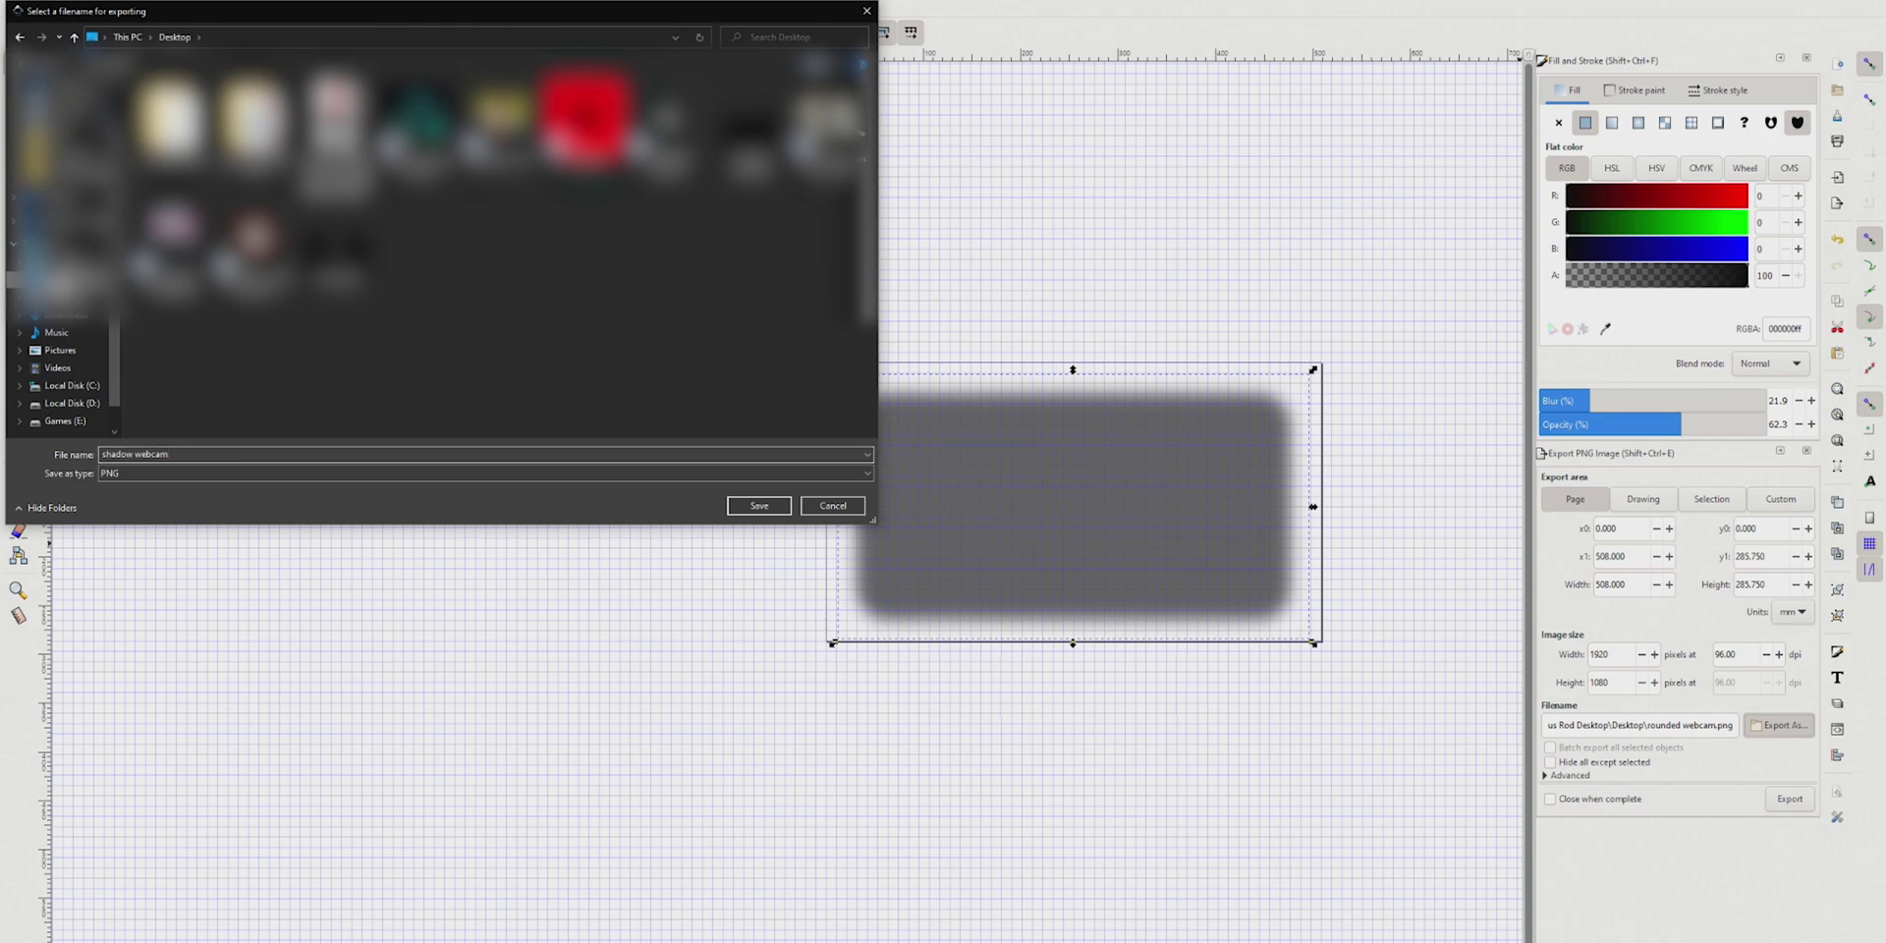
click(760, 505)
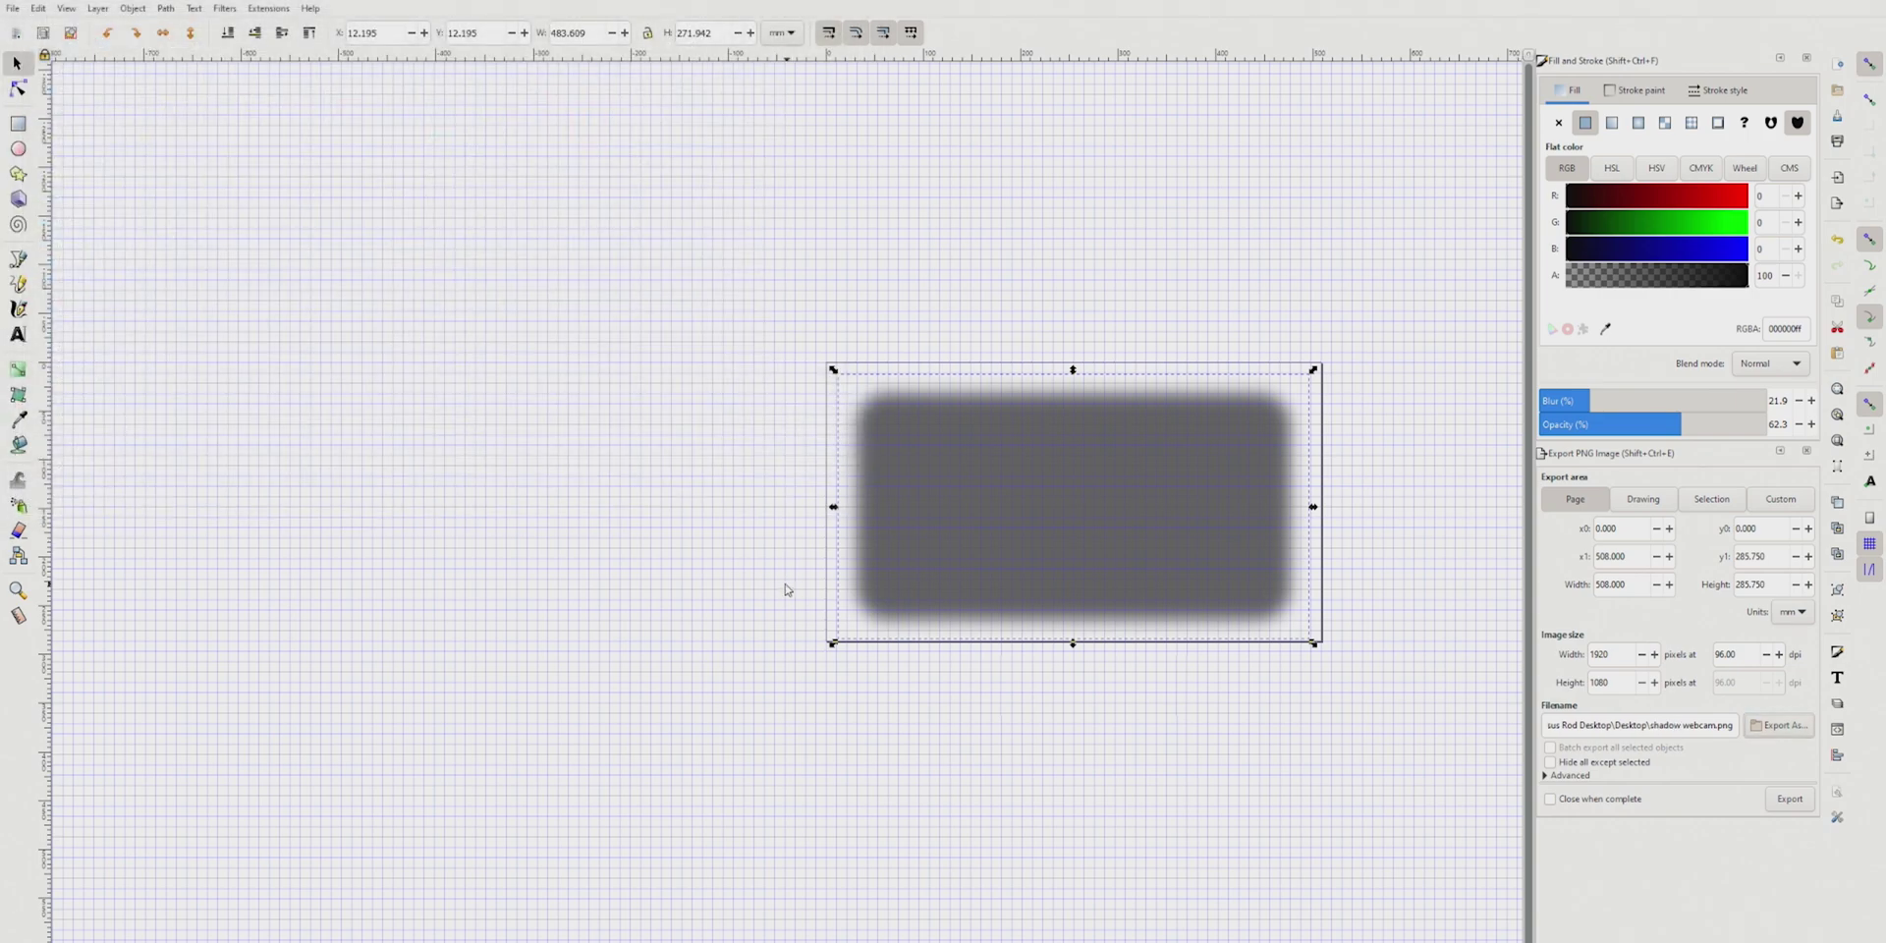
click(1792, 800)
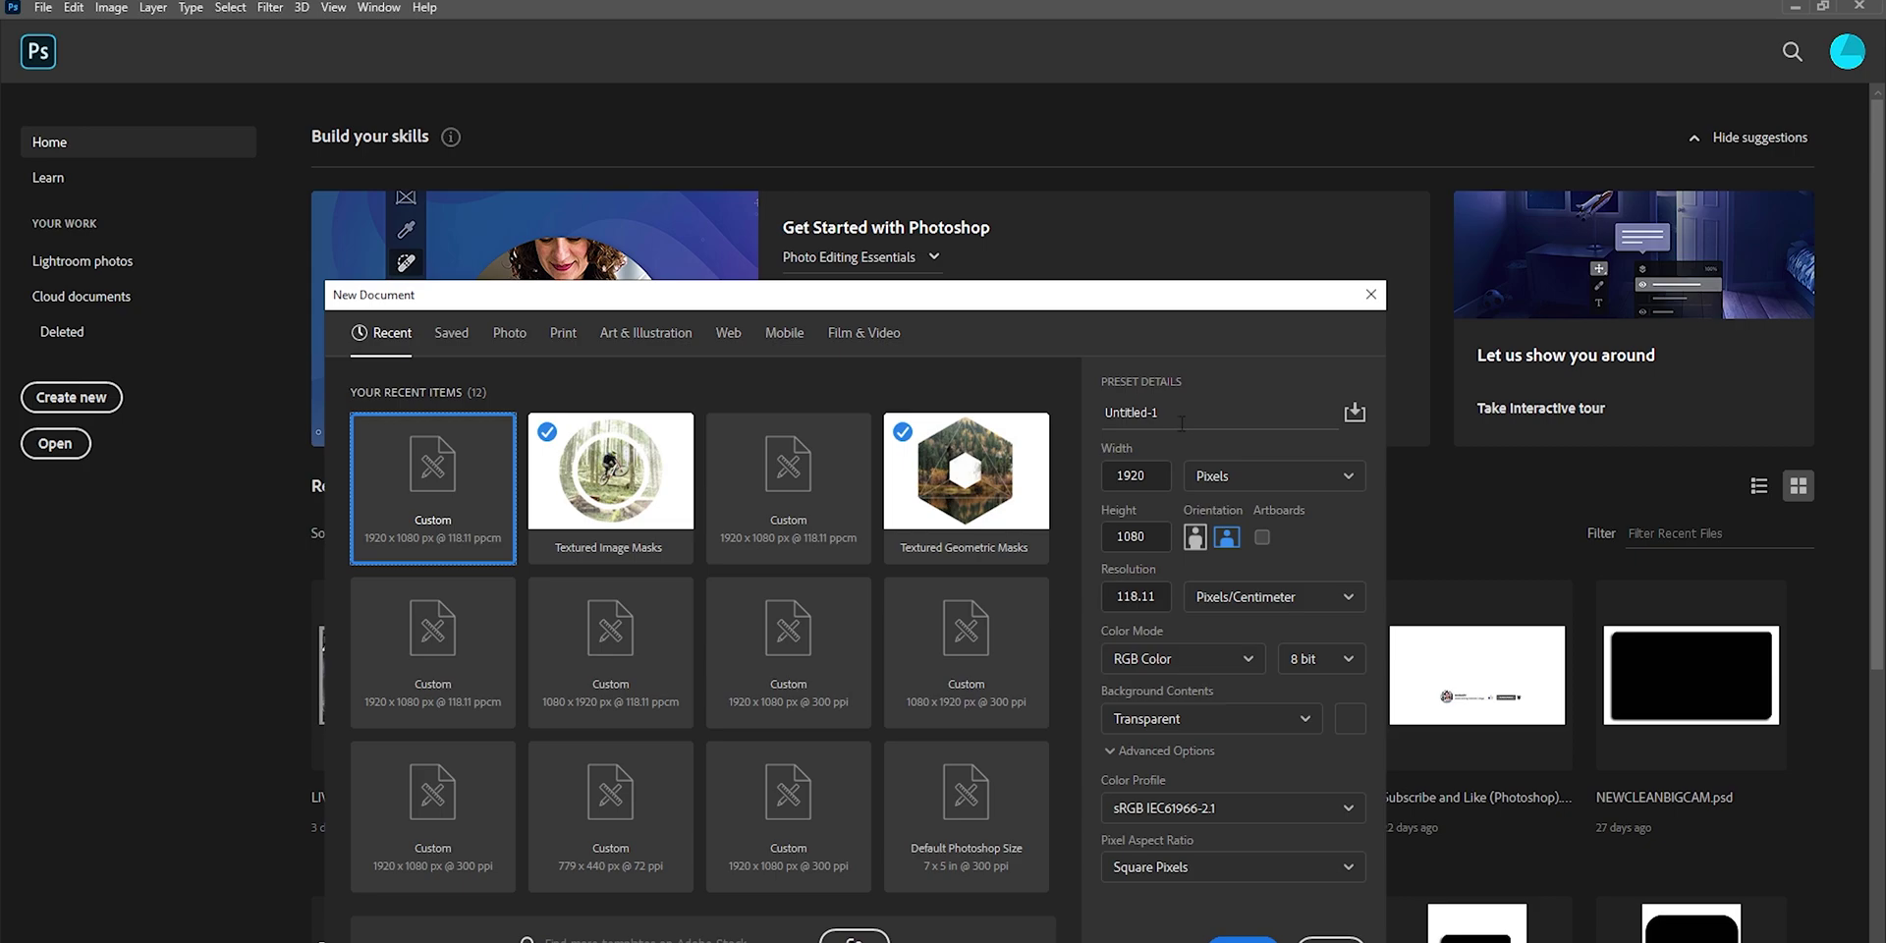
- Name the 1920 × 1080 transparent document 'Ronded Corners Camera' and create it
click(1168, 417)
key(BackSpace)
key(BackSpace)
key(BackSpace)
key(BackSpace)
key(BackSpace)
key(BackSpace)
key(BackSpace)
key(BackSpace)
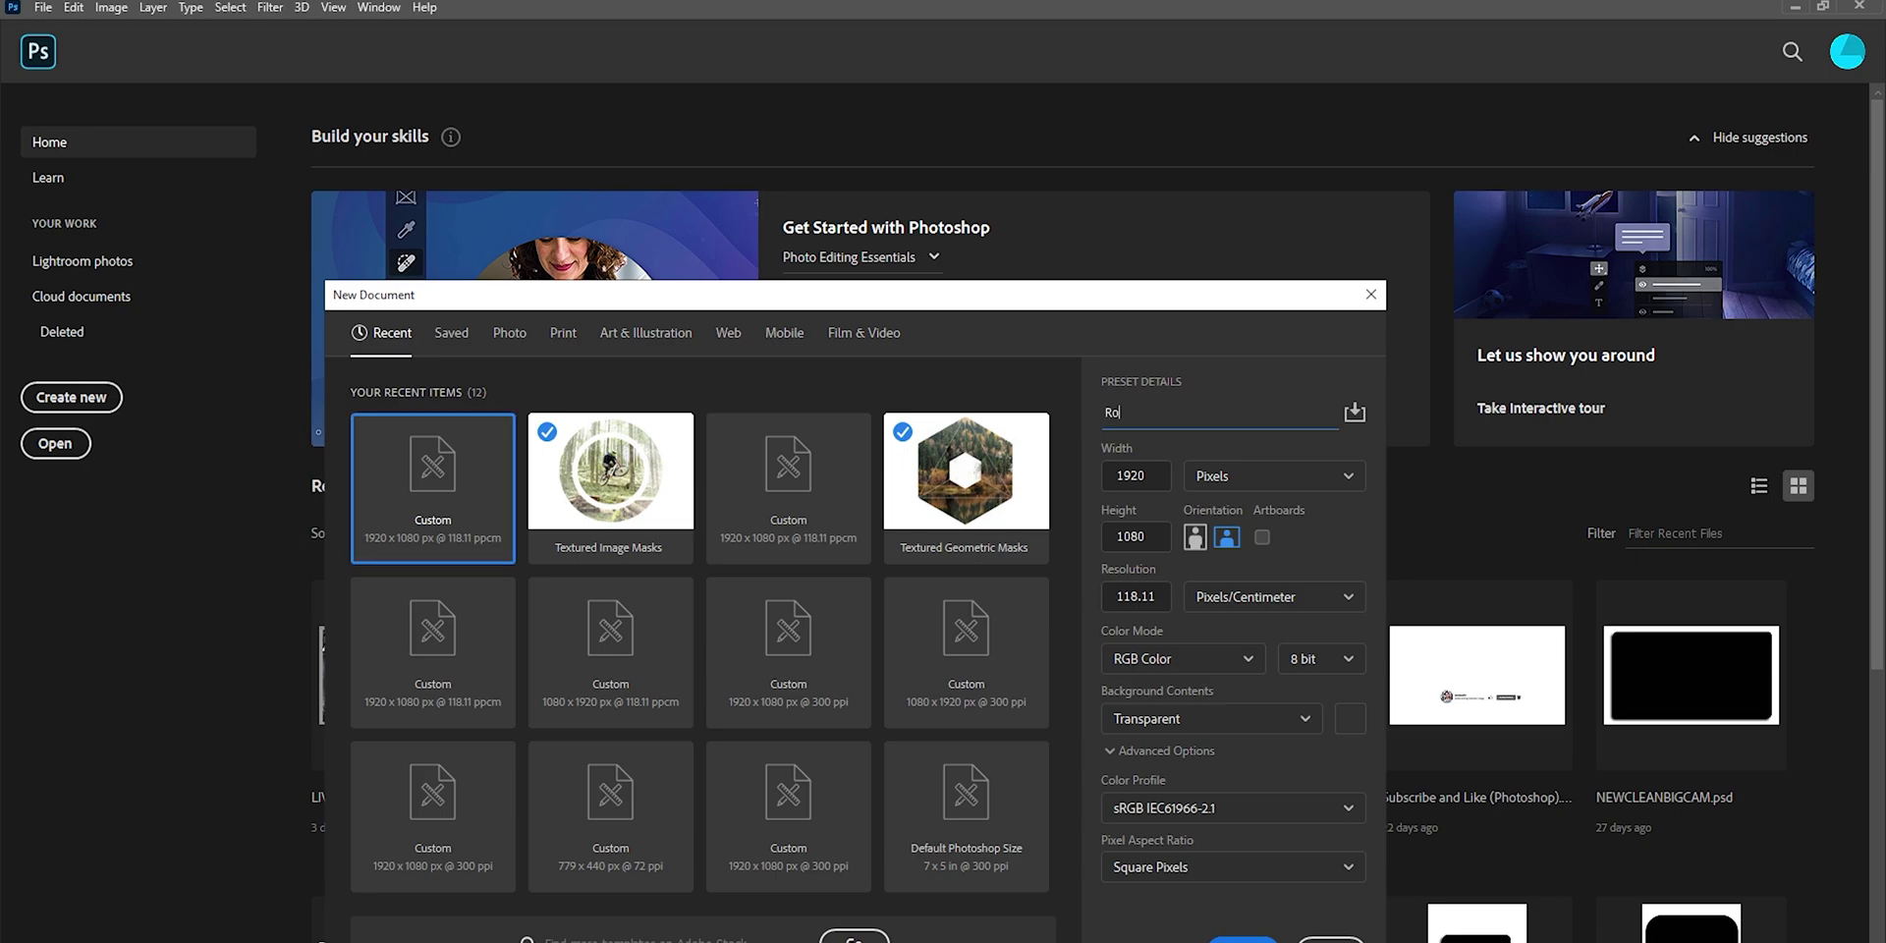
text(nded Corners Camera)
key(Escape)
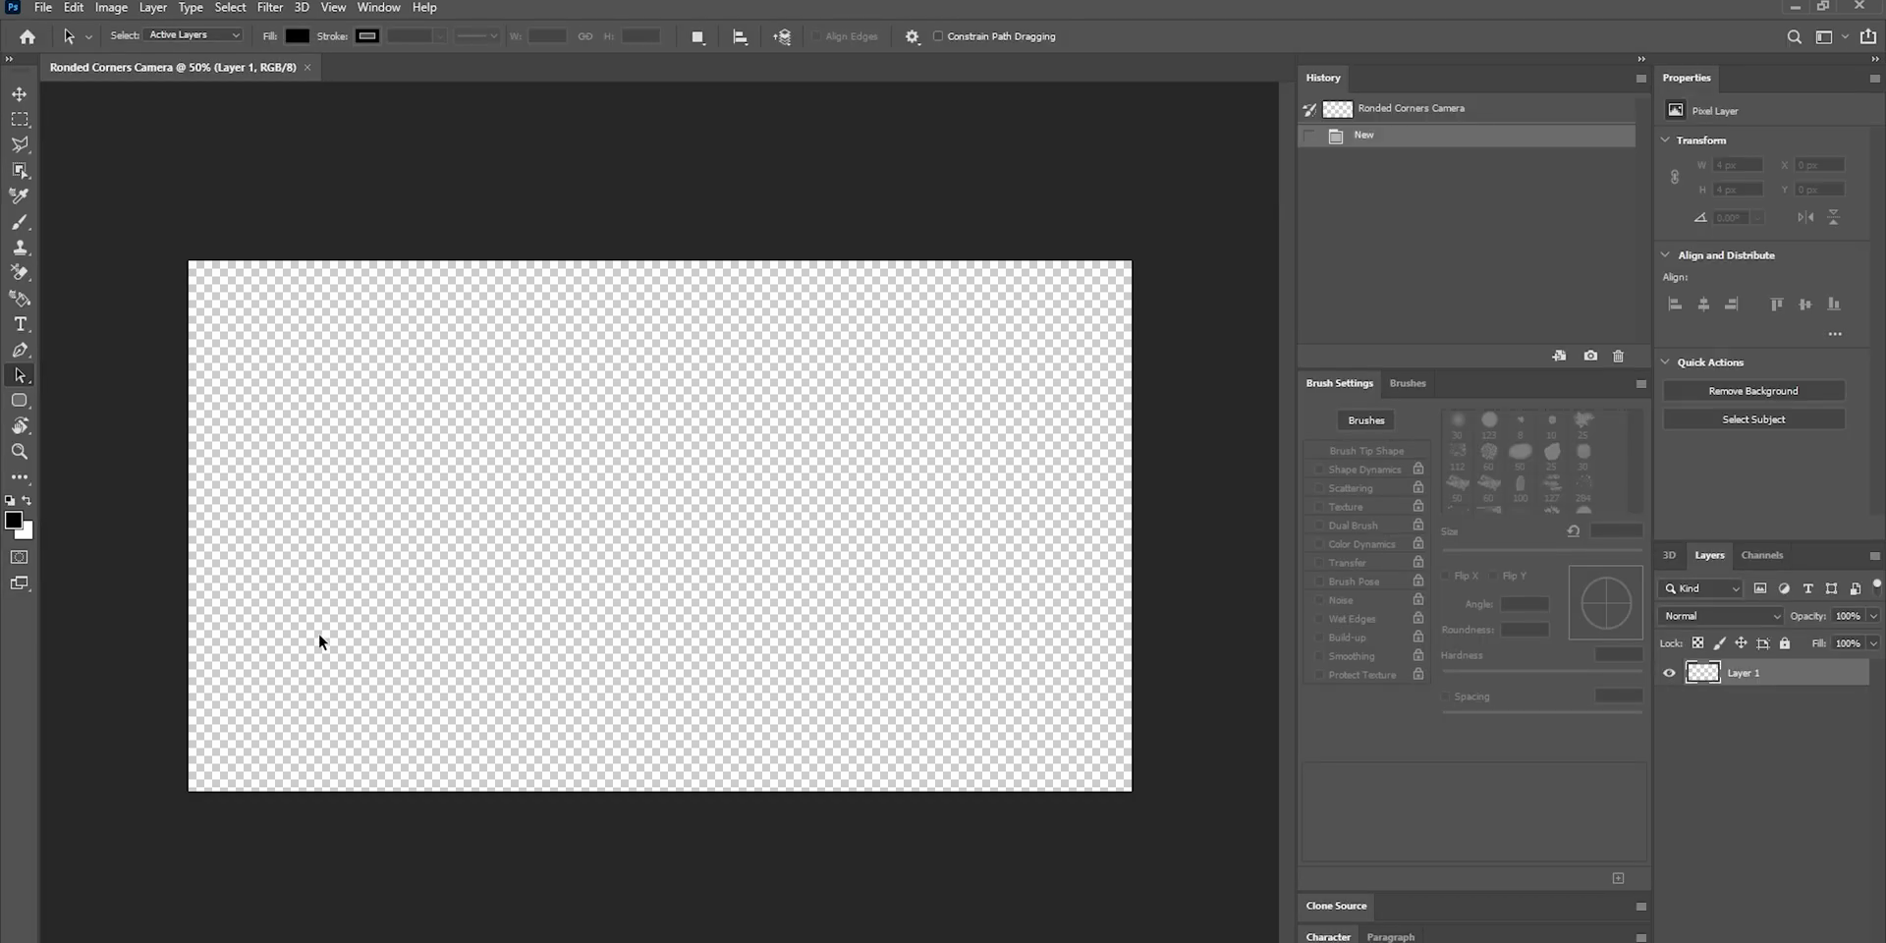
- Draw a 1654 × 878 px rounded rectangle with black fill and no stroke
click(19, 400)
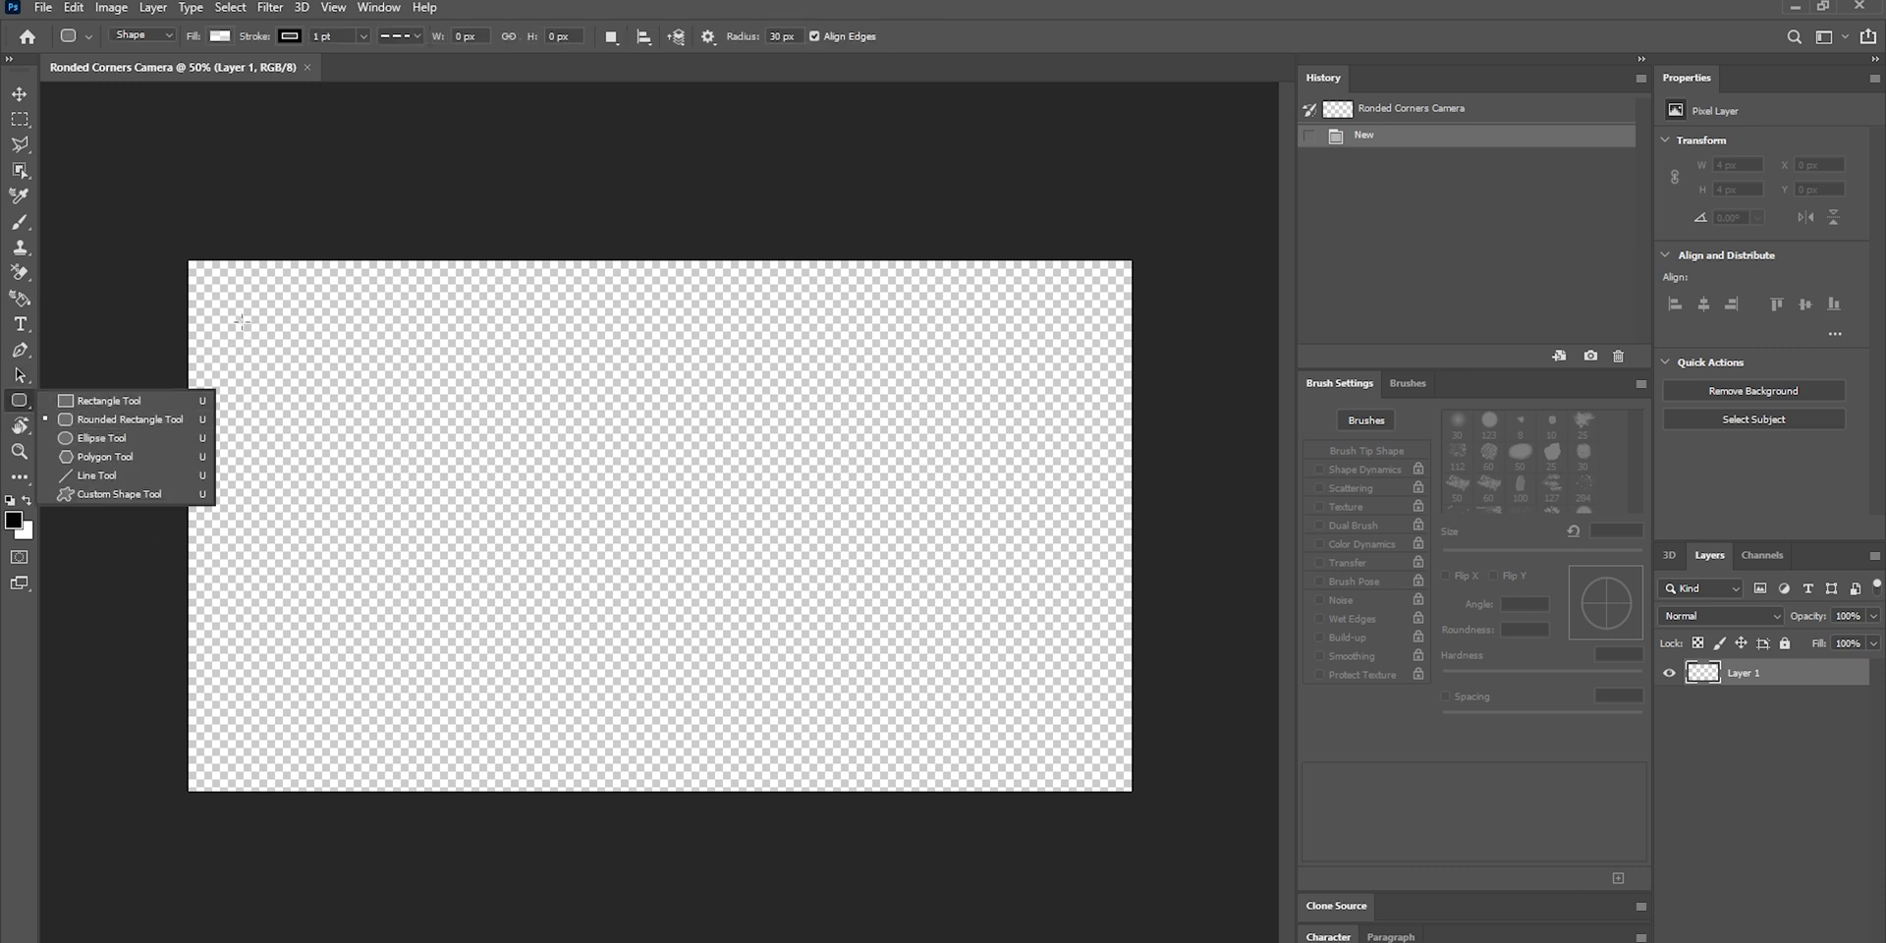
drag(241, 307, 1053, 738)
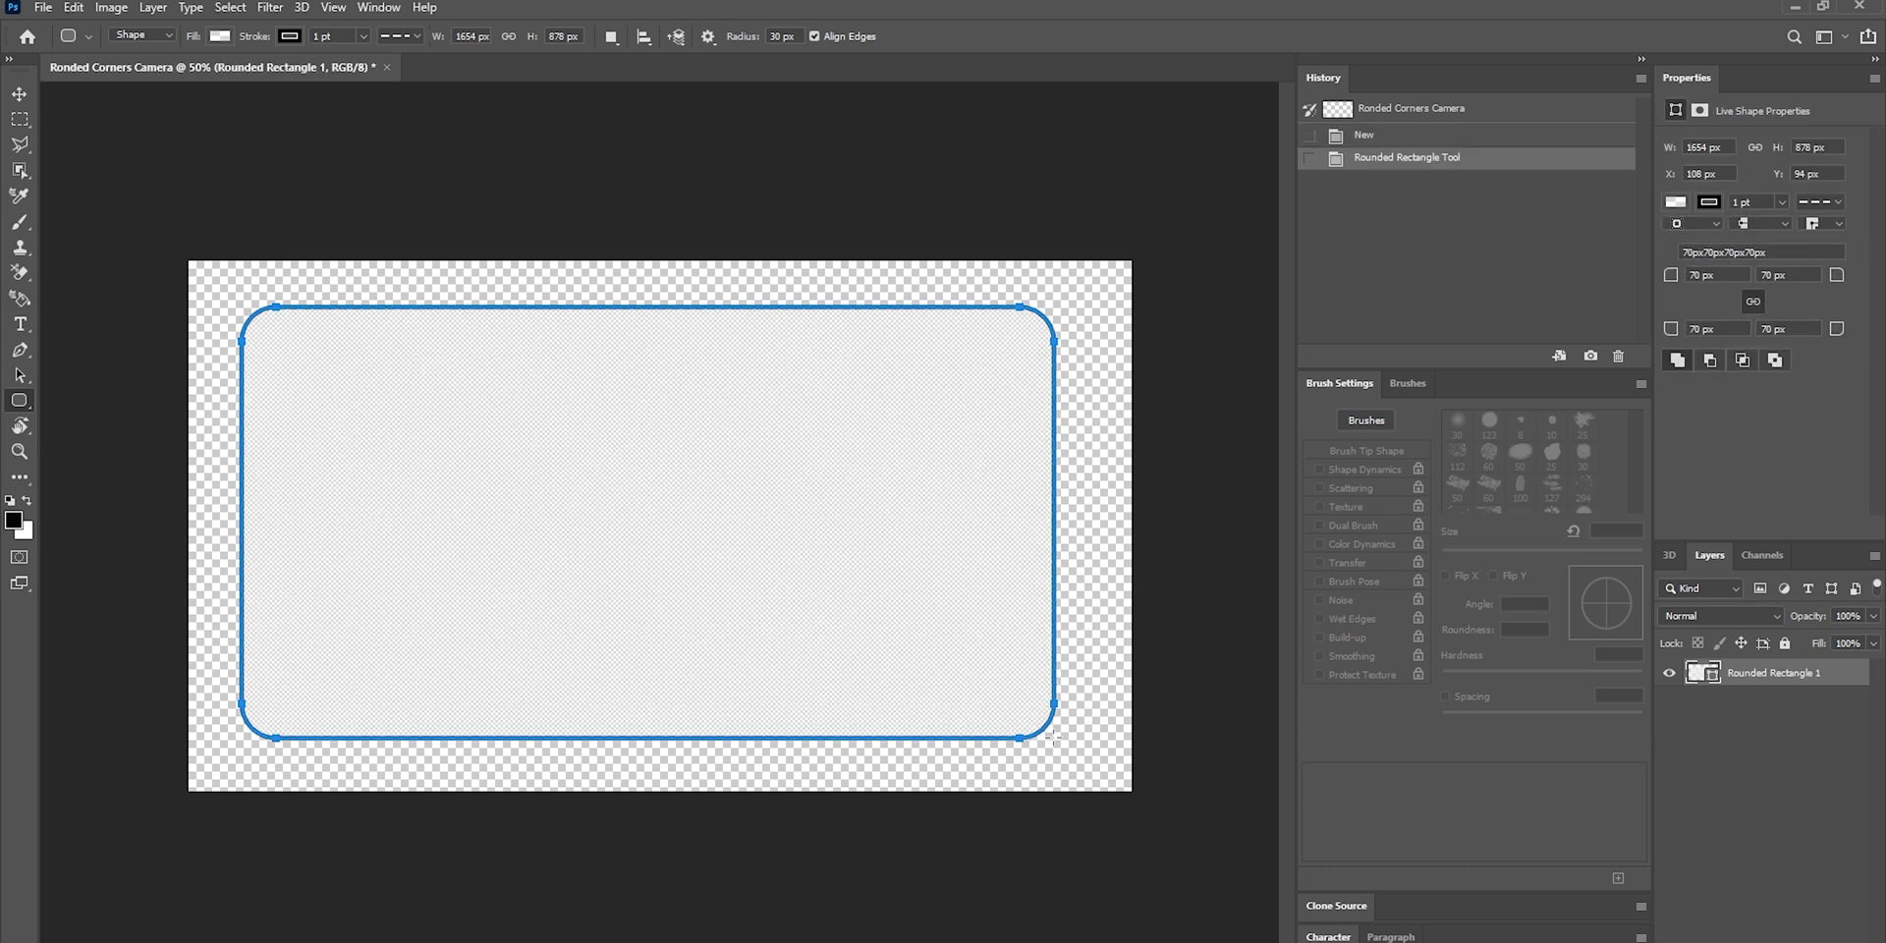
click(221, 37)
click(341, 73)
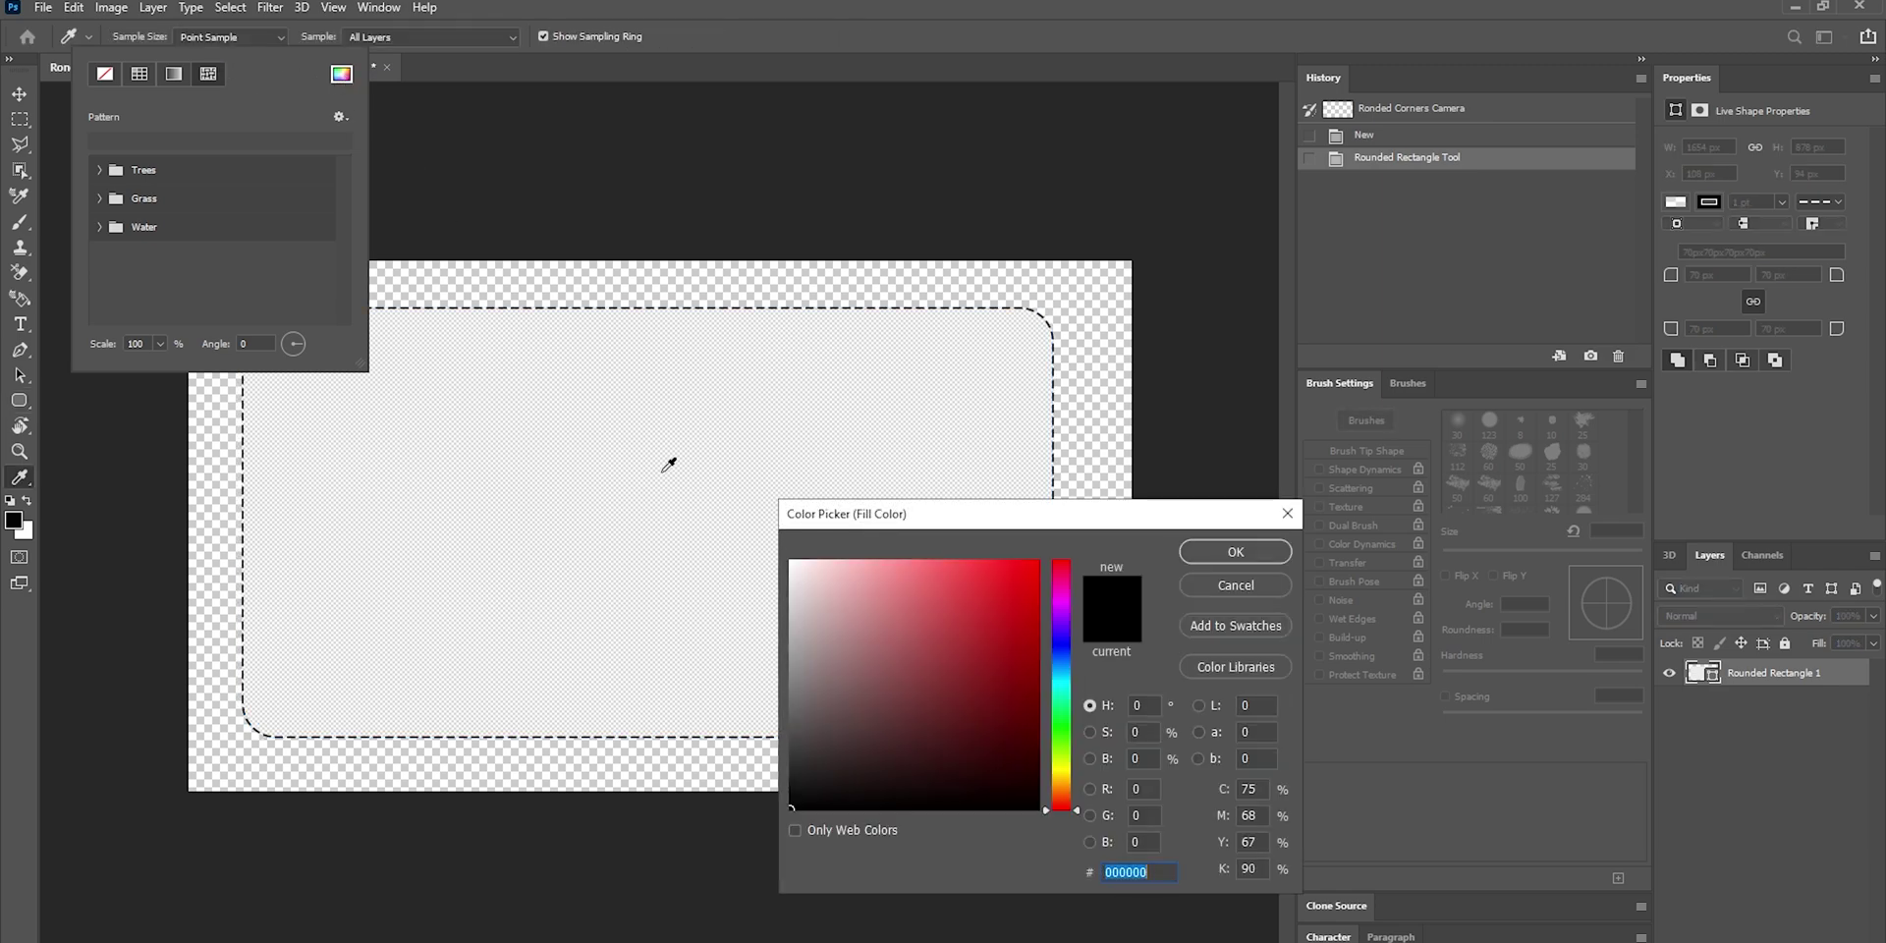
click(1236, 552)
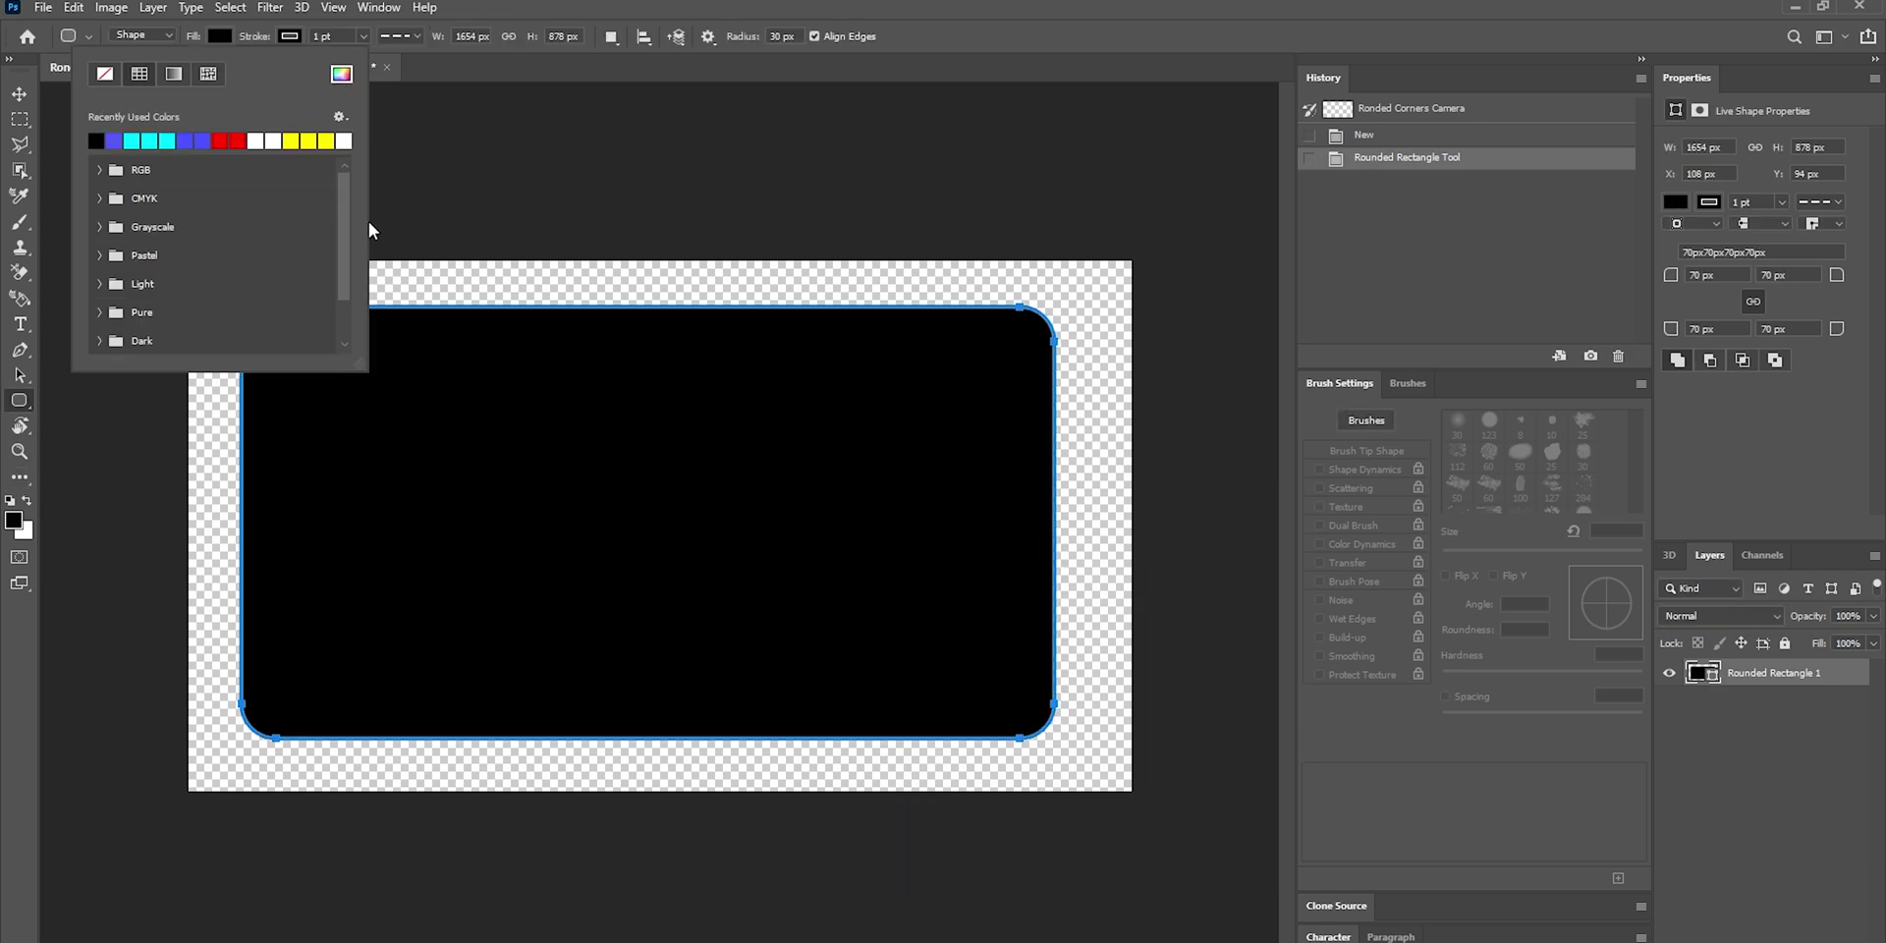
click(290, 36)
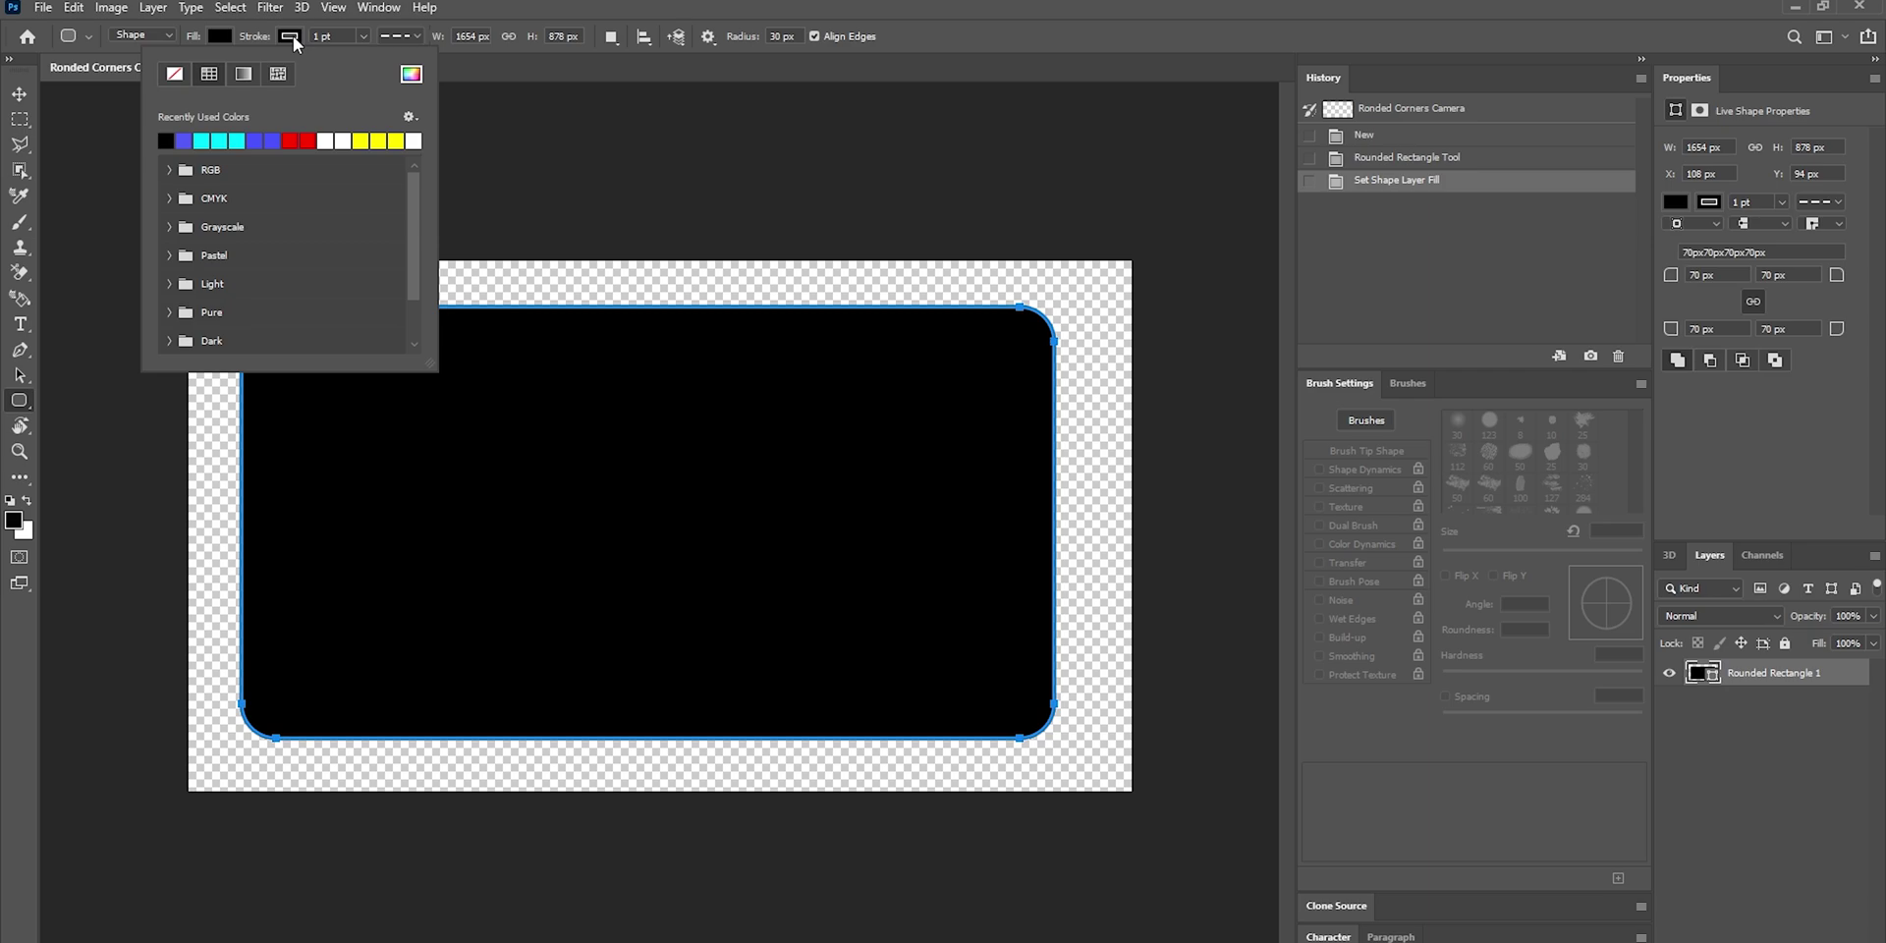
click(177, 74)
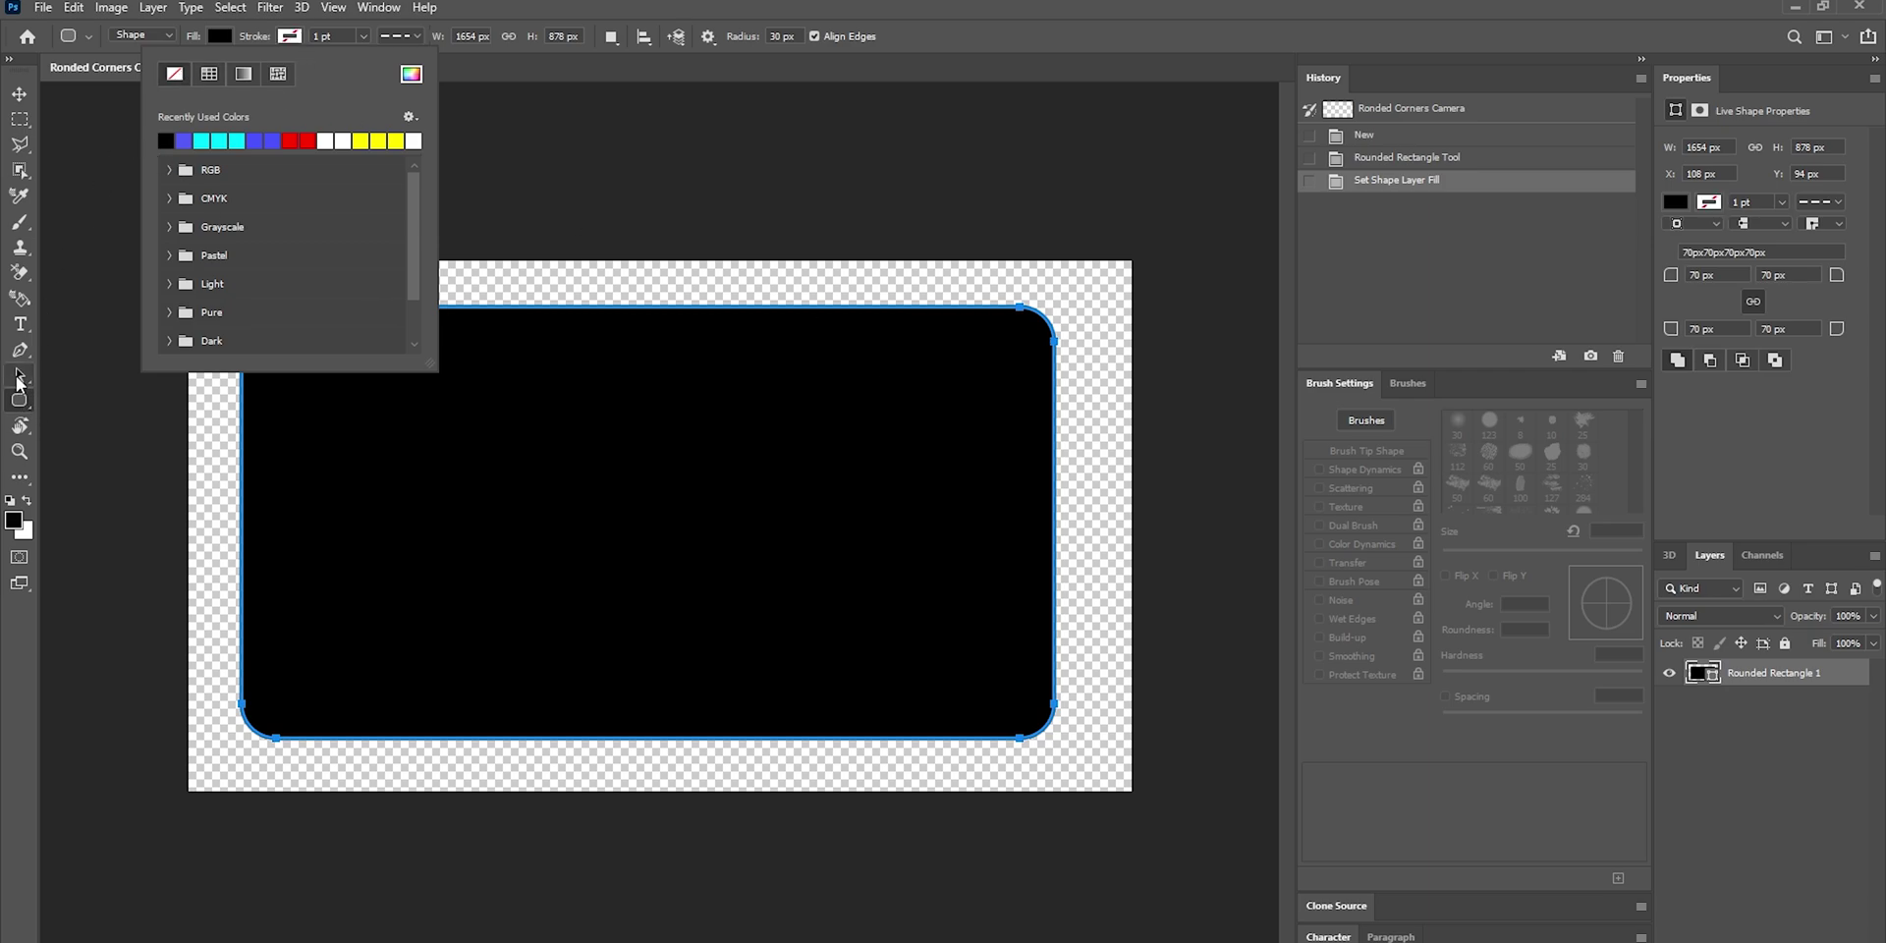
key(a)
click(1128, 433)
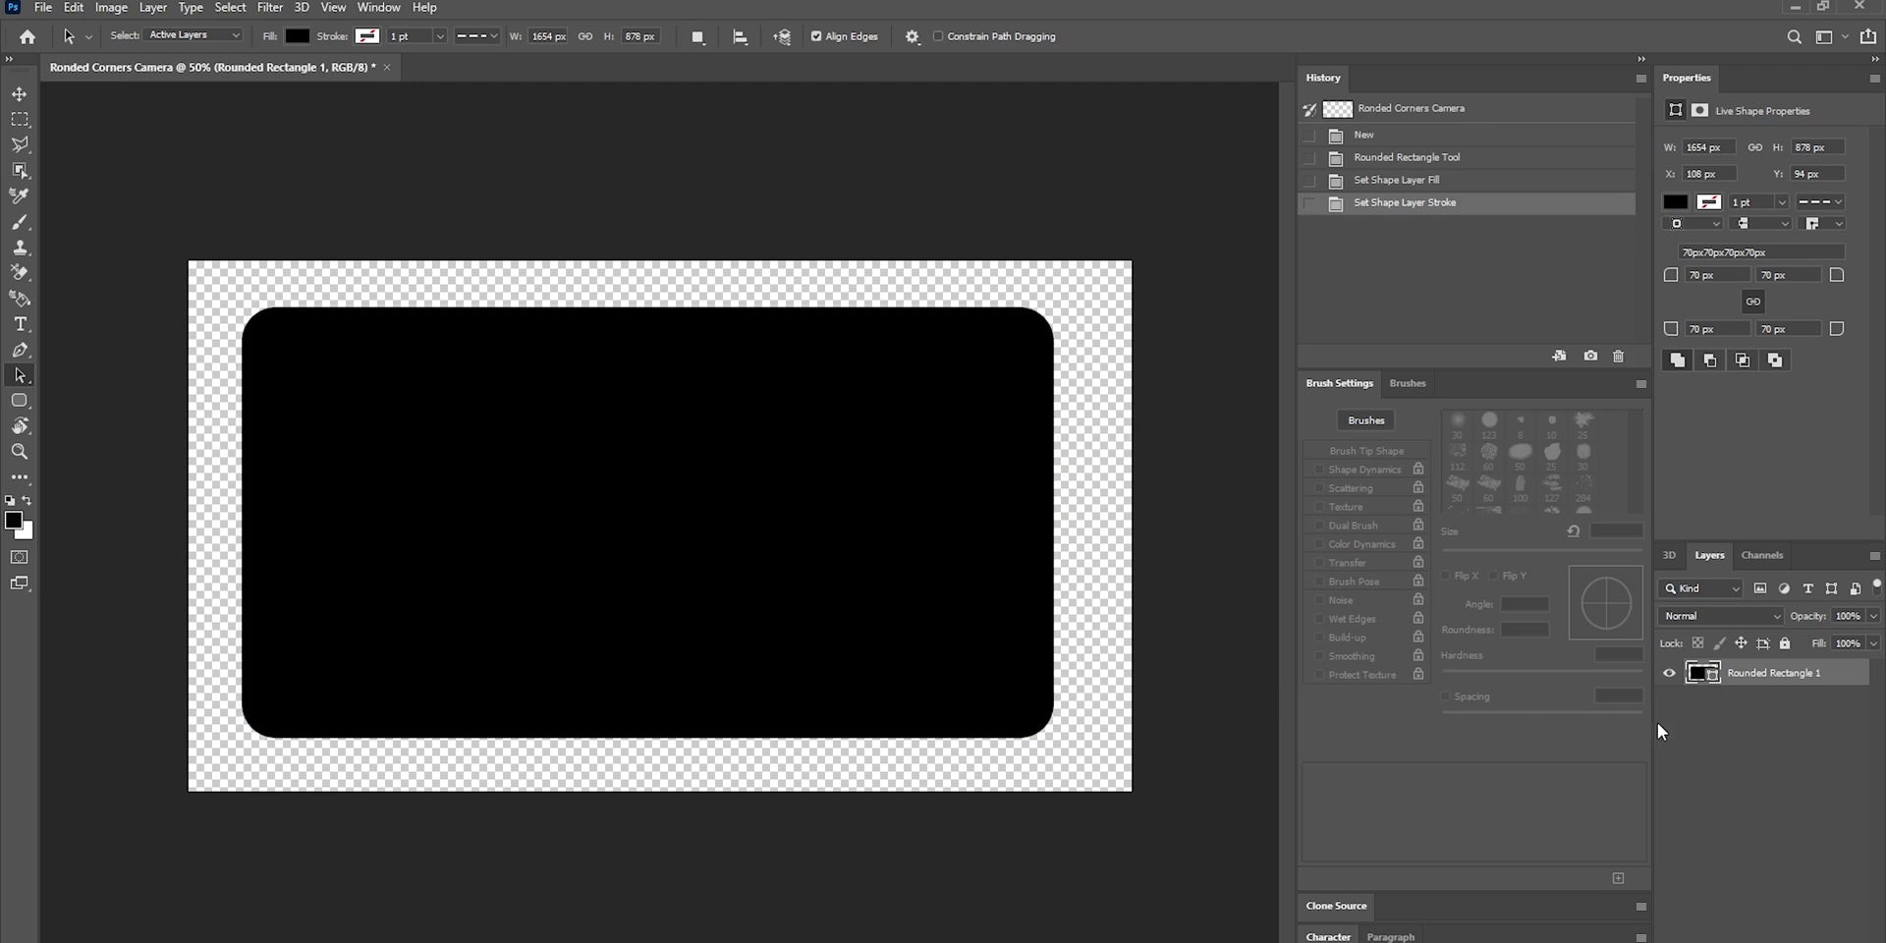
- Duplicate the rounded rectangle layer and name the copy 'Shadow'
right_click(1758, 678)
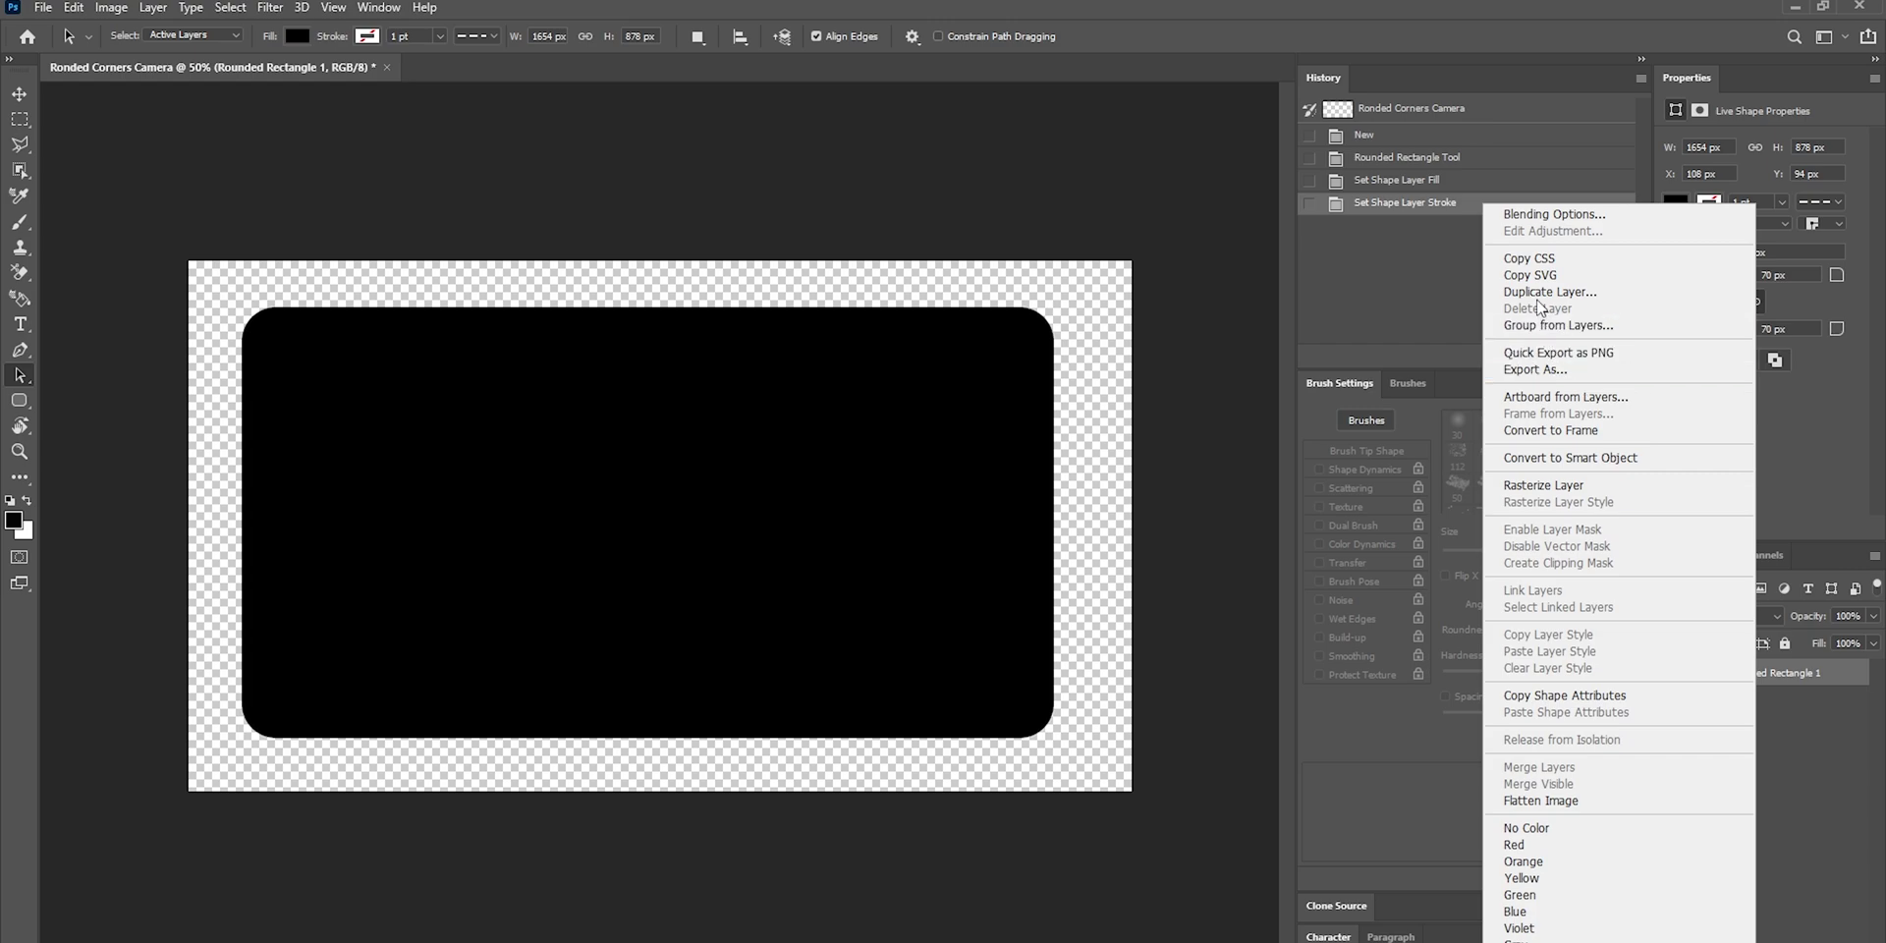
click(1560, 293)
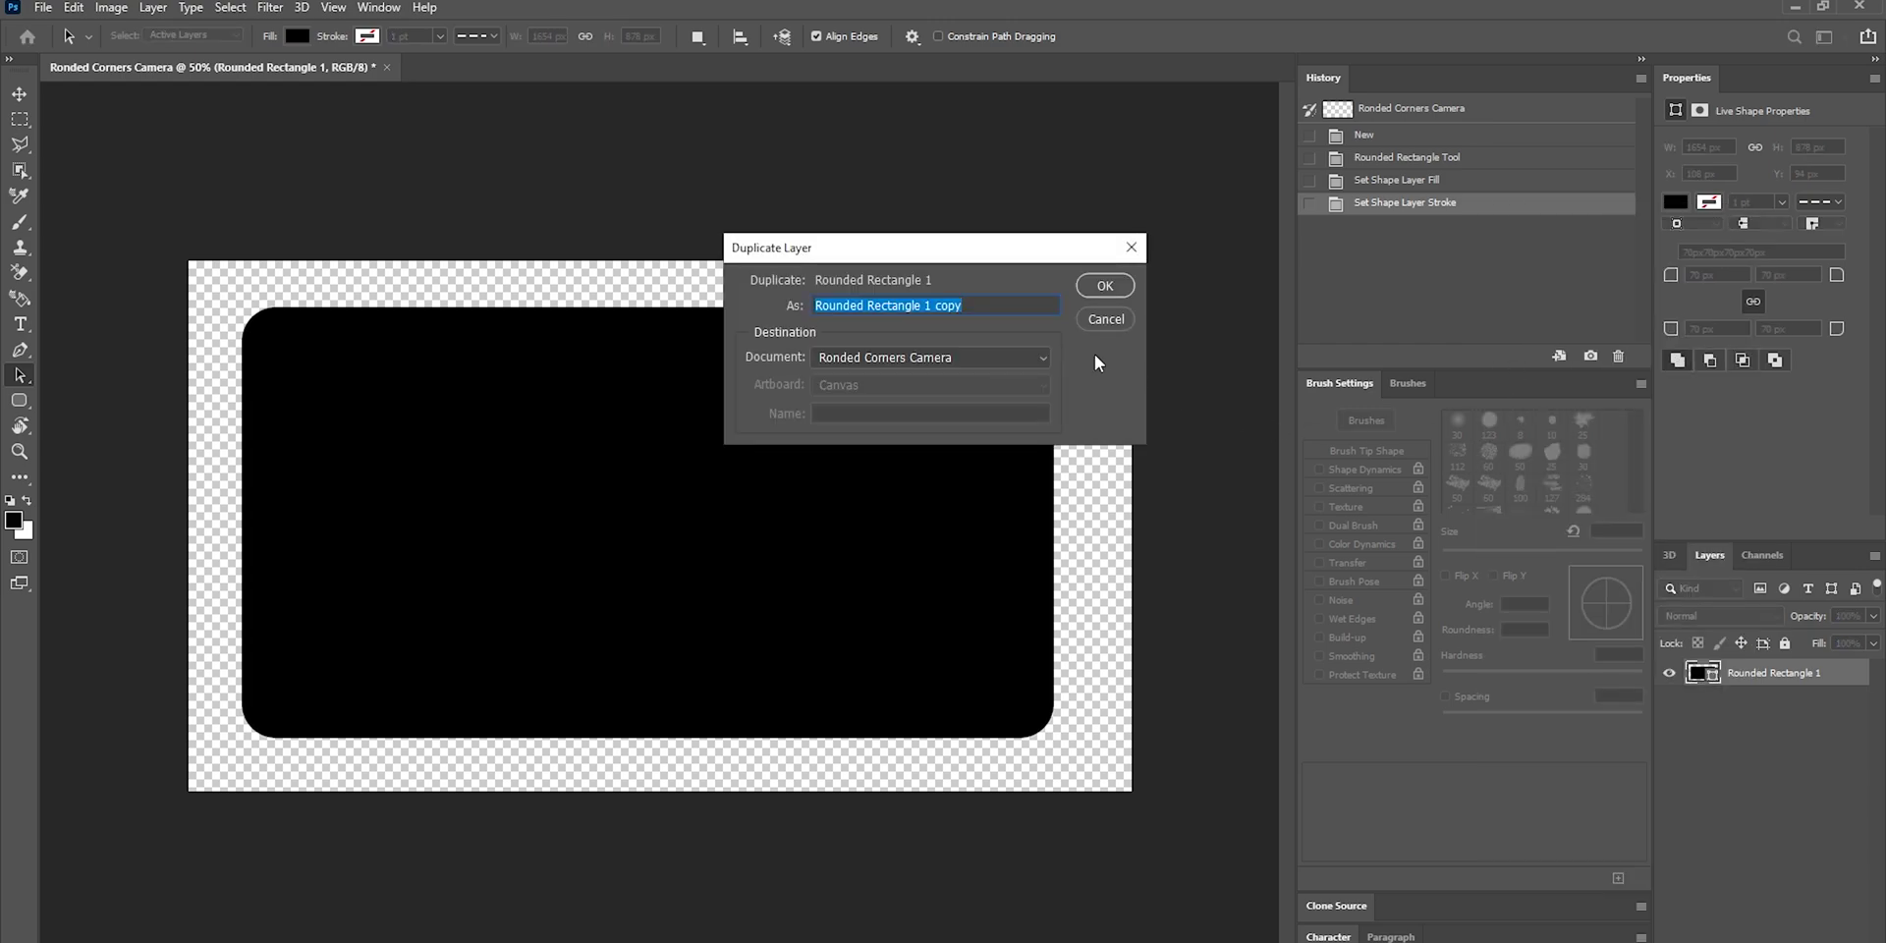
text(Shadow)
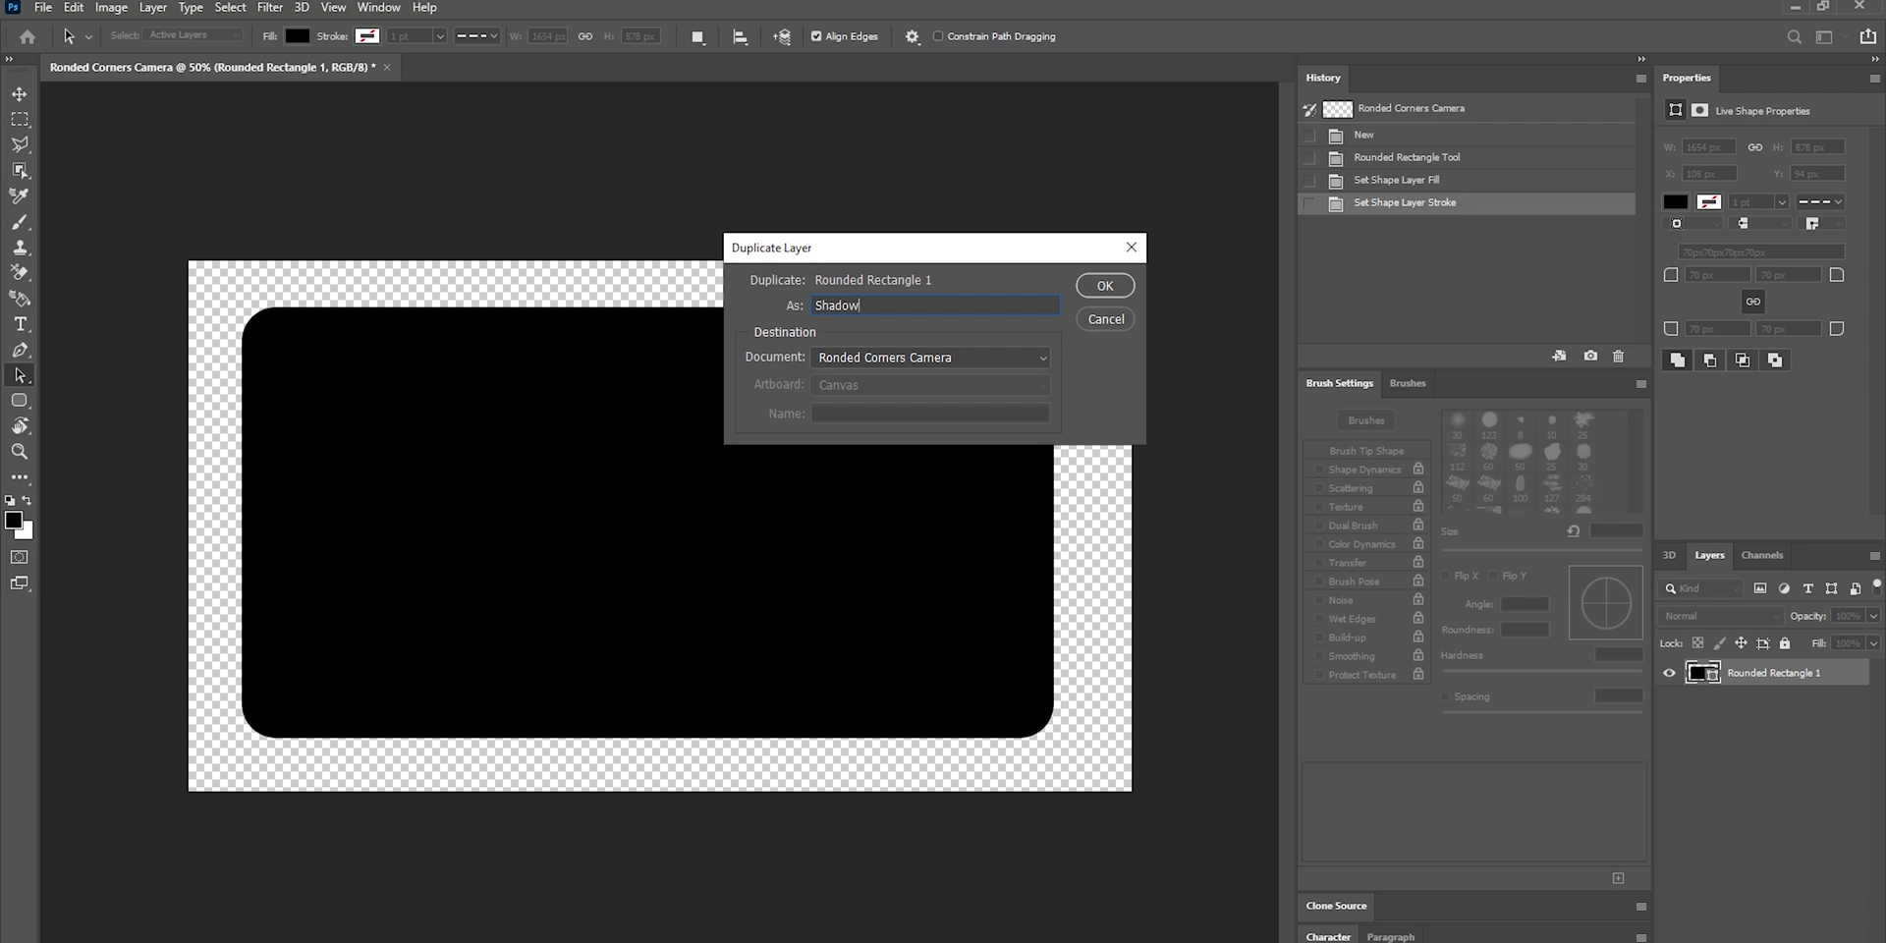
click(1105, 287)
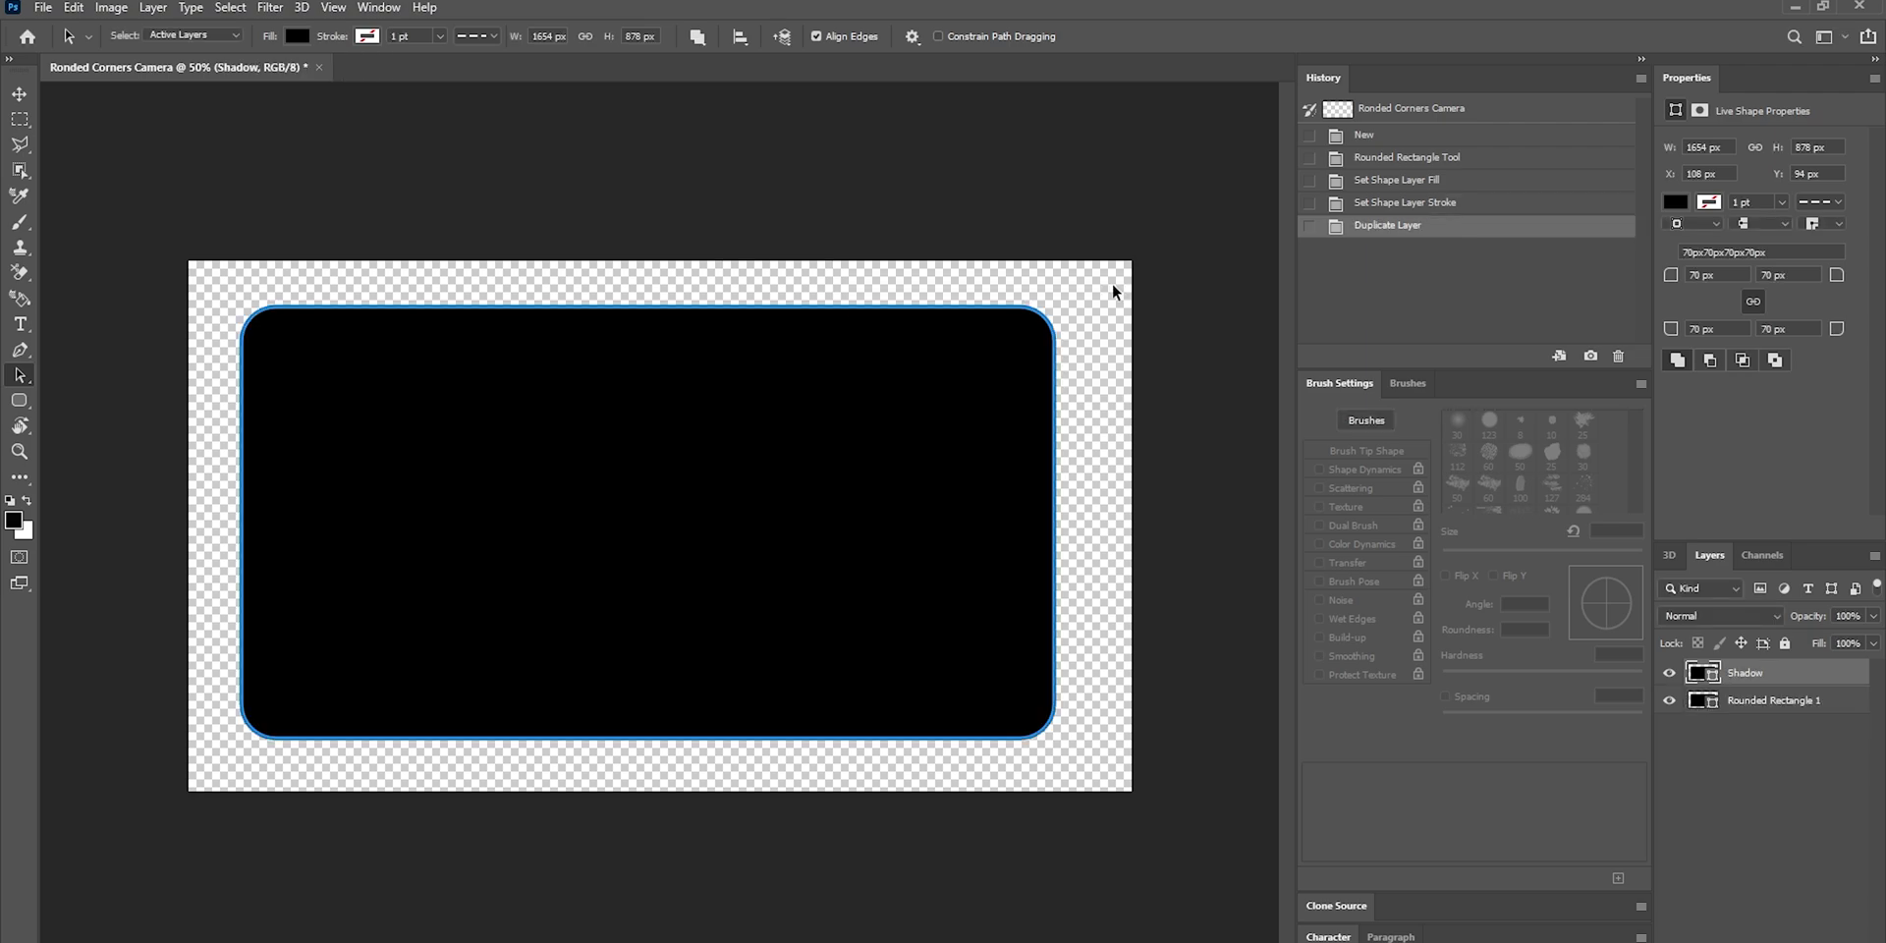
- Select Rounded Rectangle 1 and hide the Shadow layer
click(1752, 746)
click(1754, 680)
click(1765, 707)
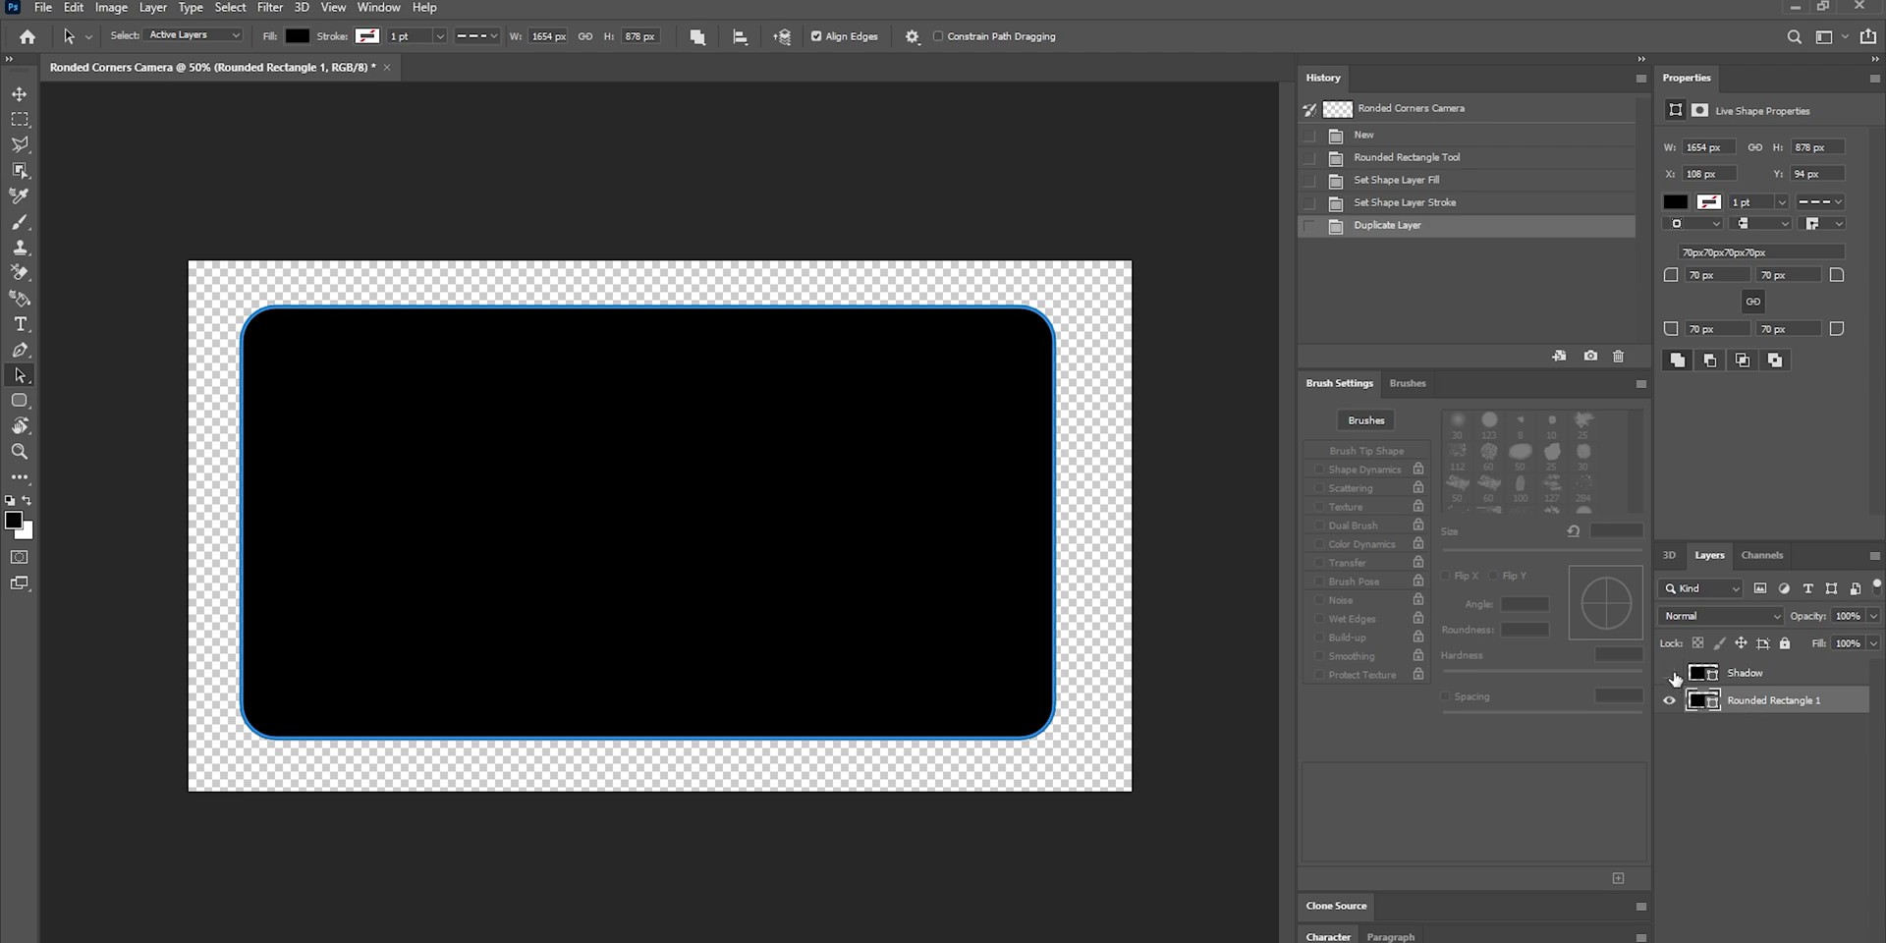
click(1669, 673)
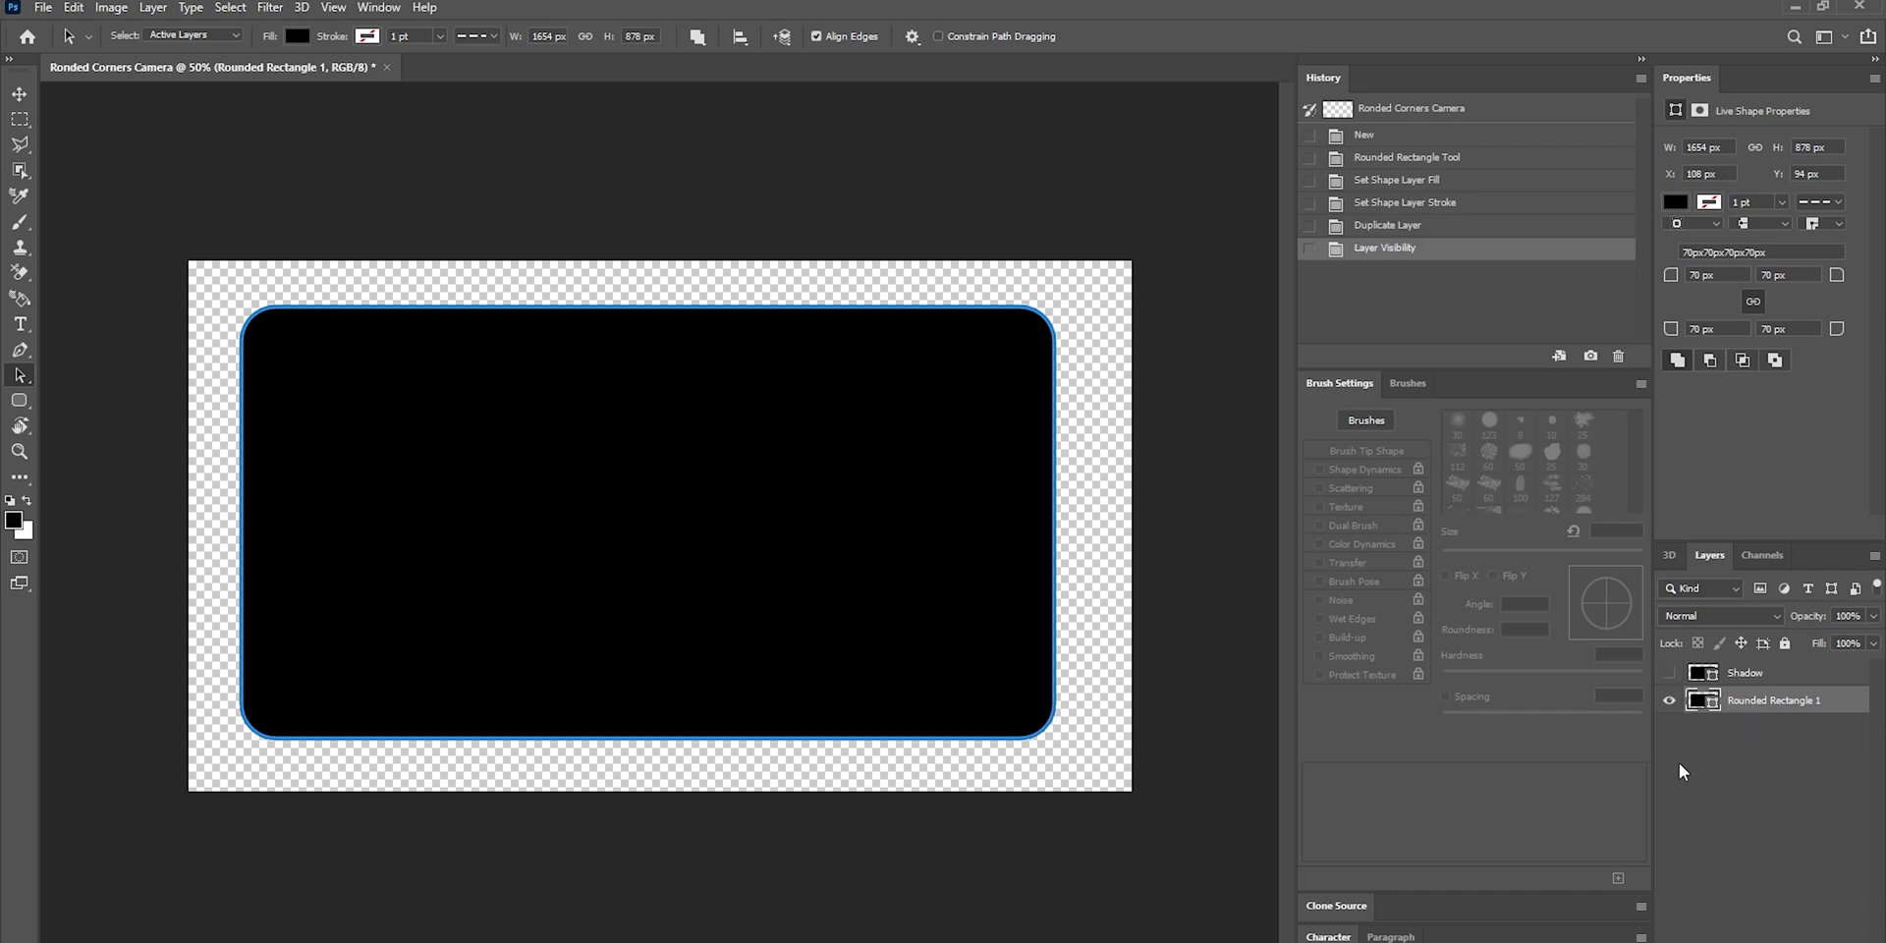
click(40, 10)
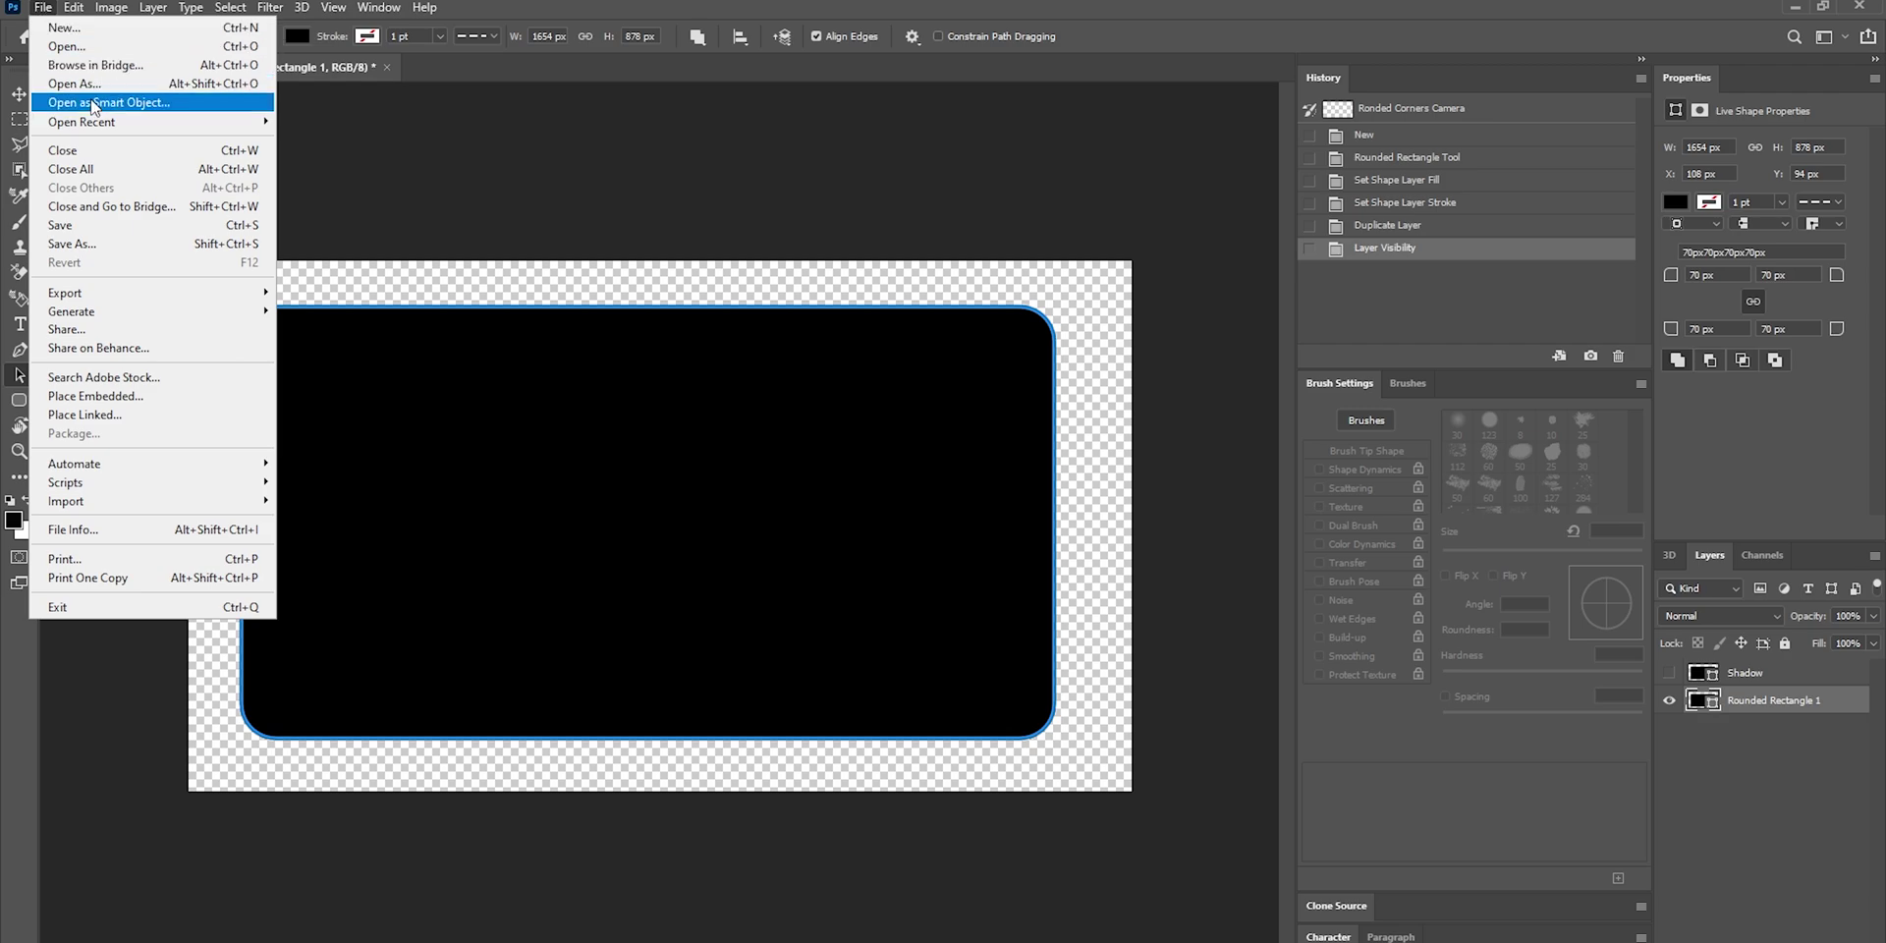
- Quick-export the plain mask as a PNG to the Desktop, then make the Shadow layer visible again
mouse_move(111, 303)
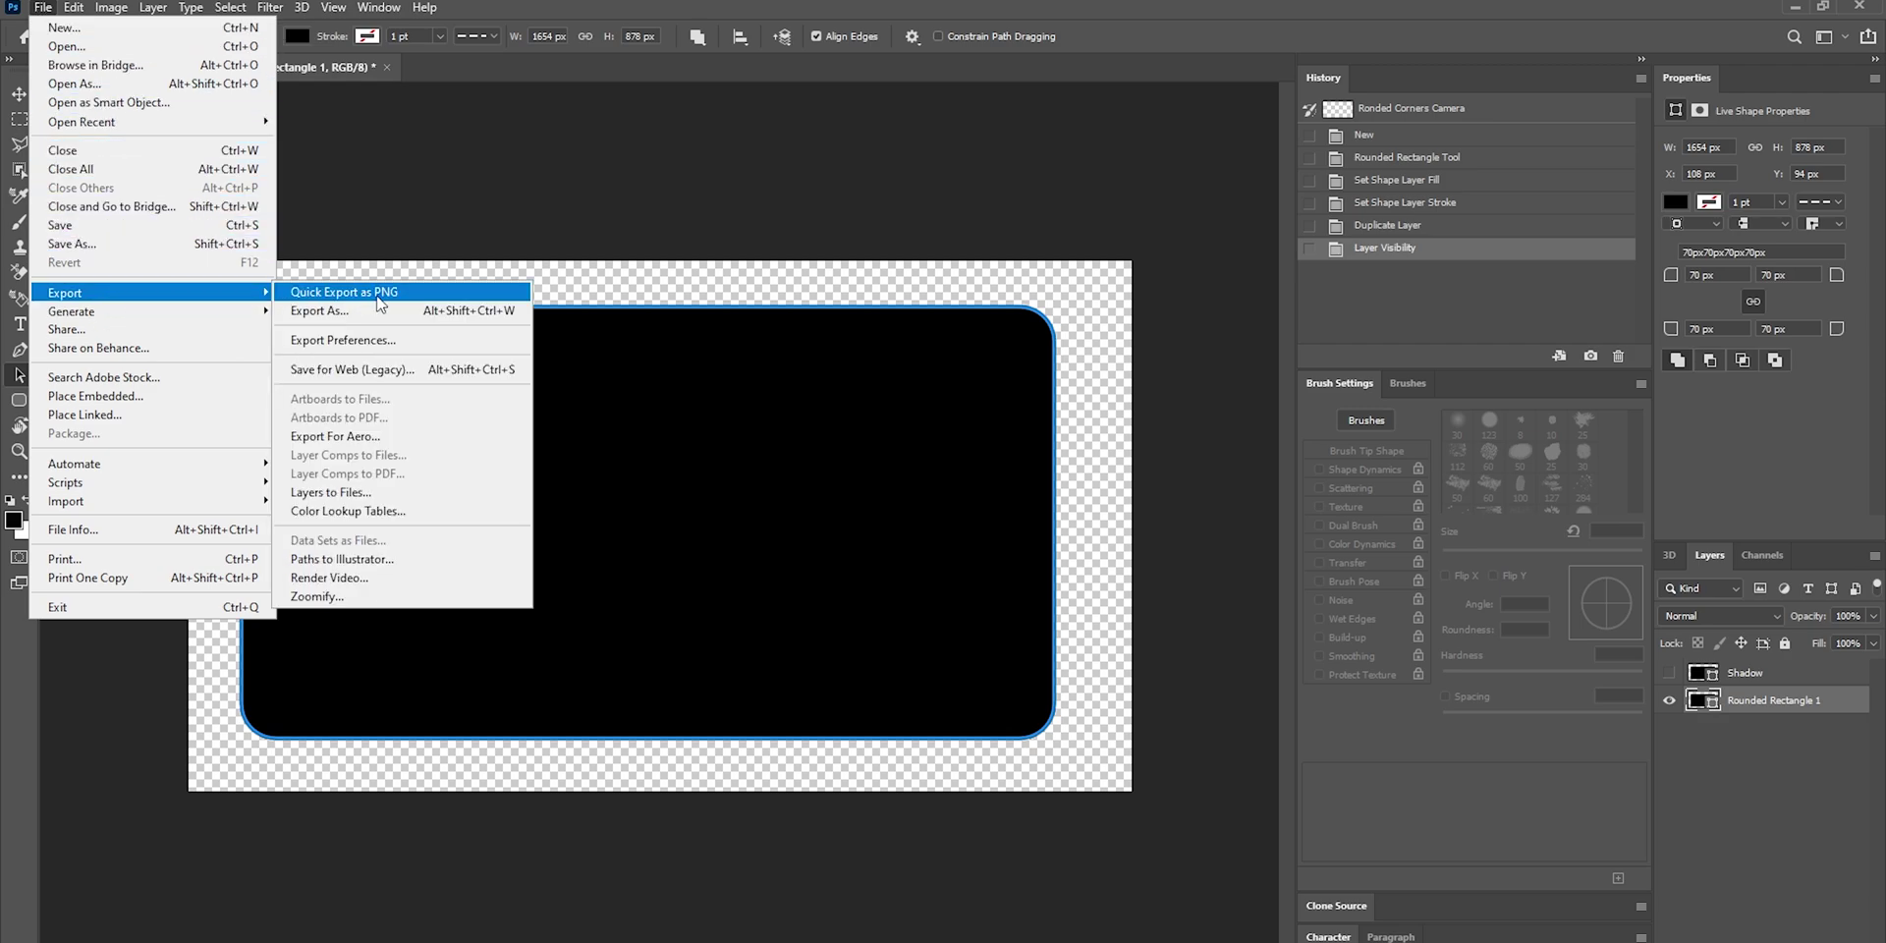
click(439, 295)
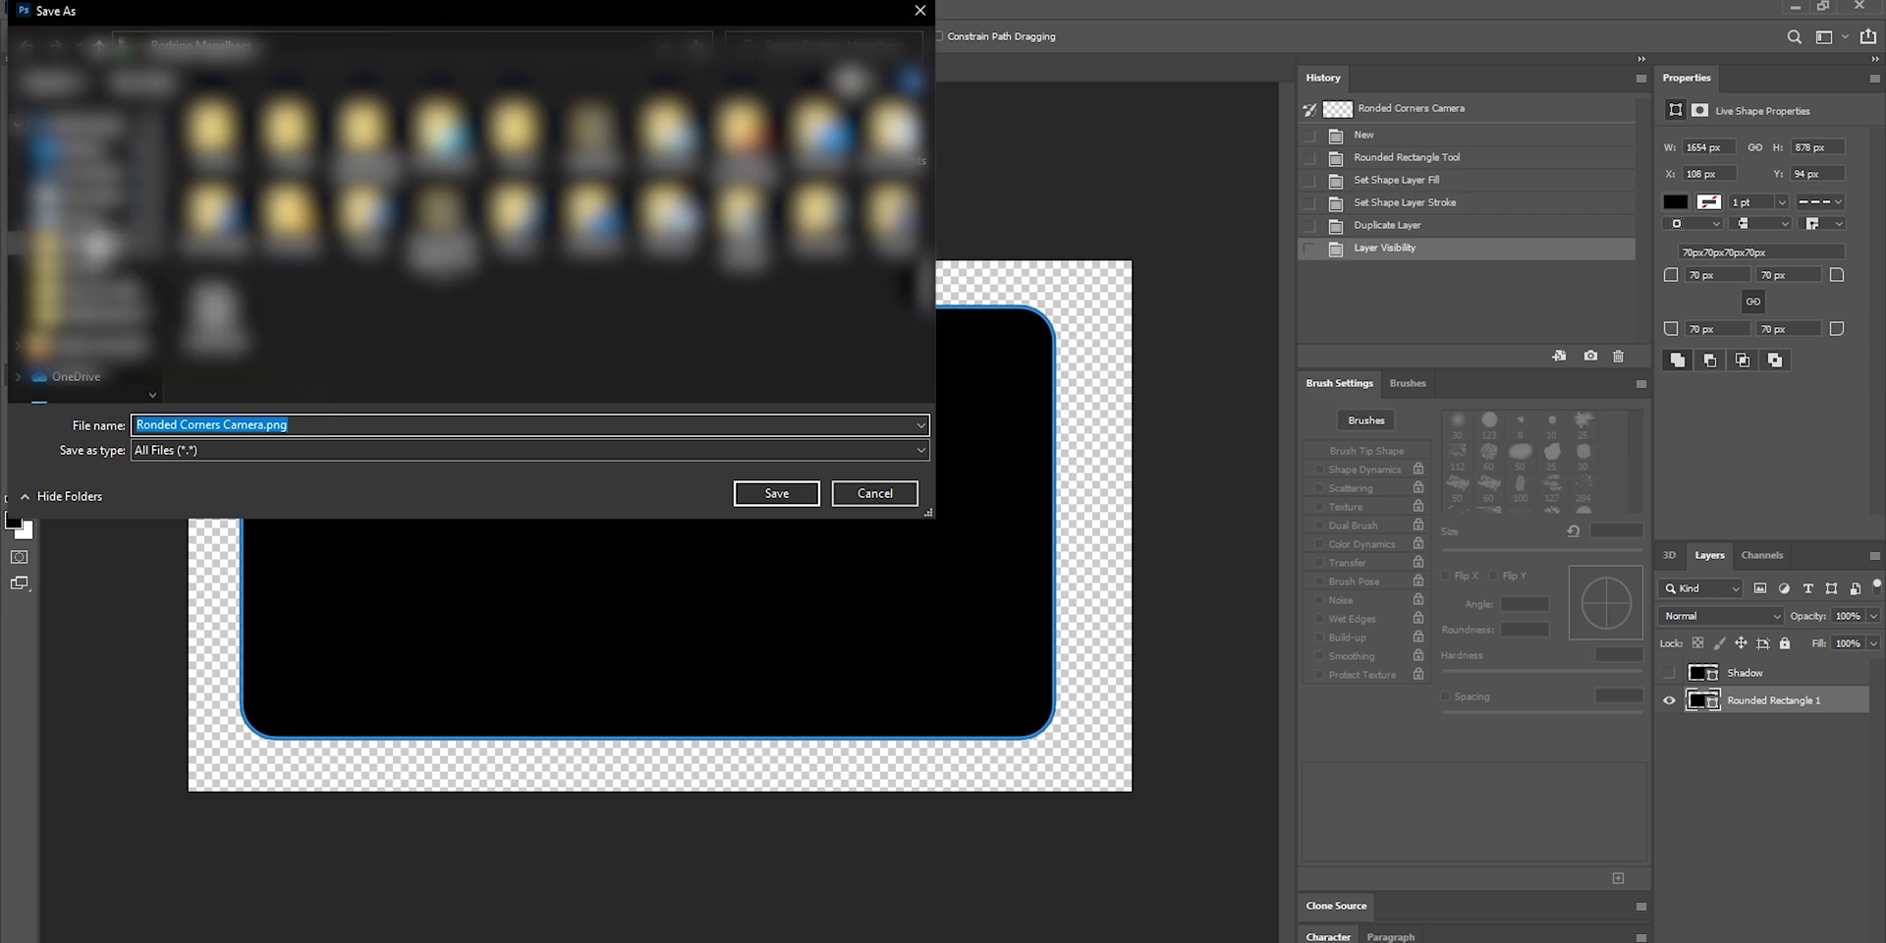
click(78, 157)
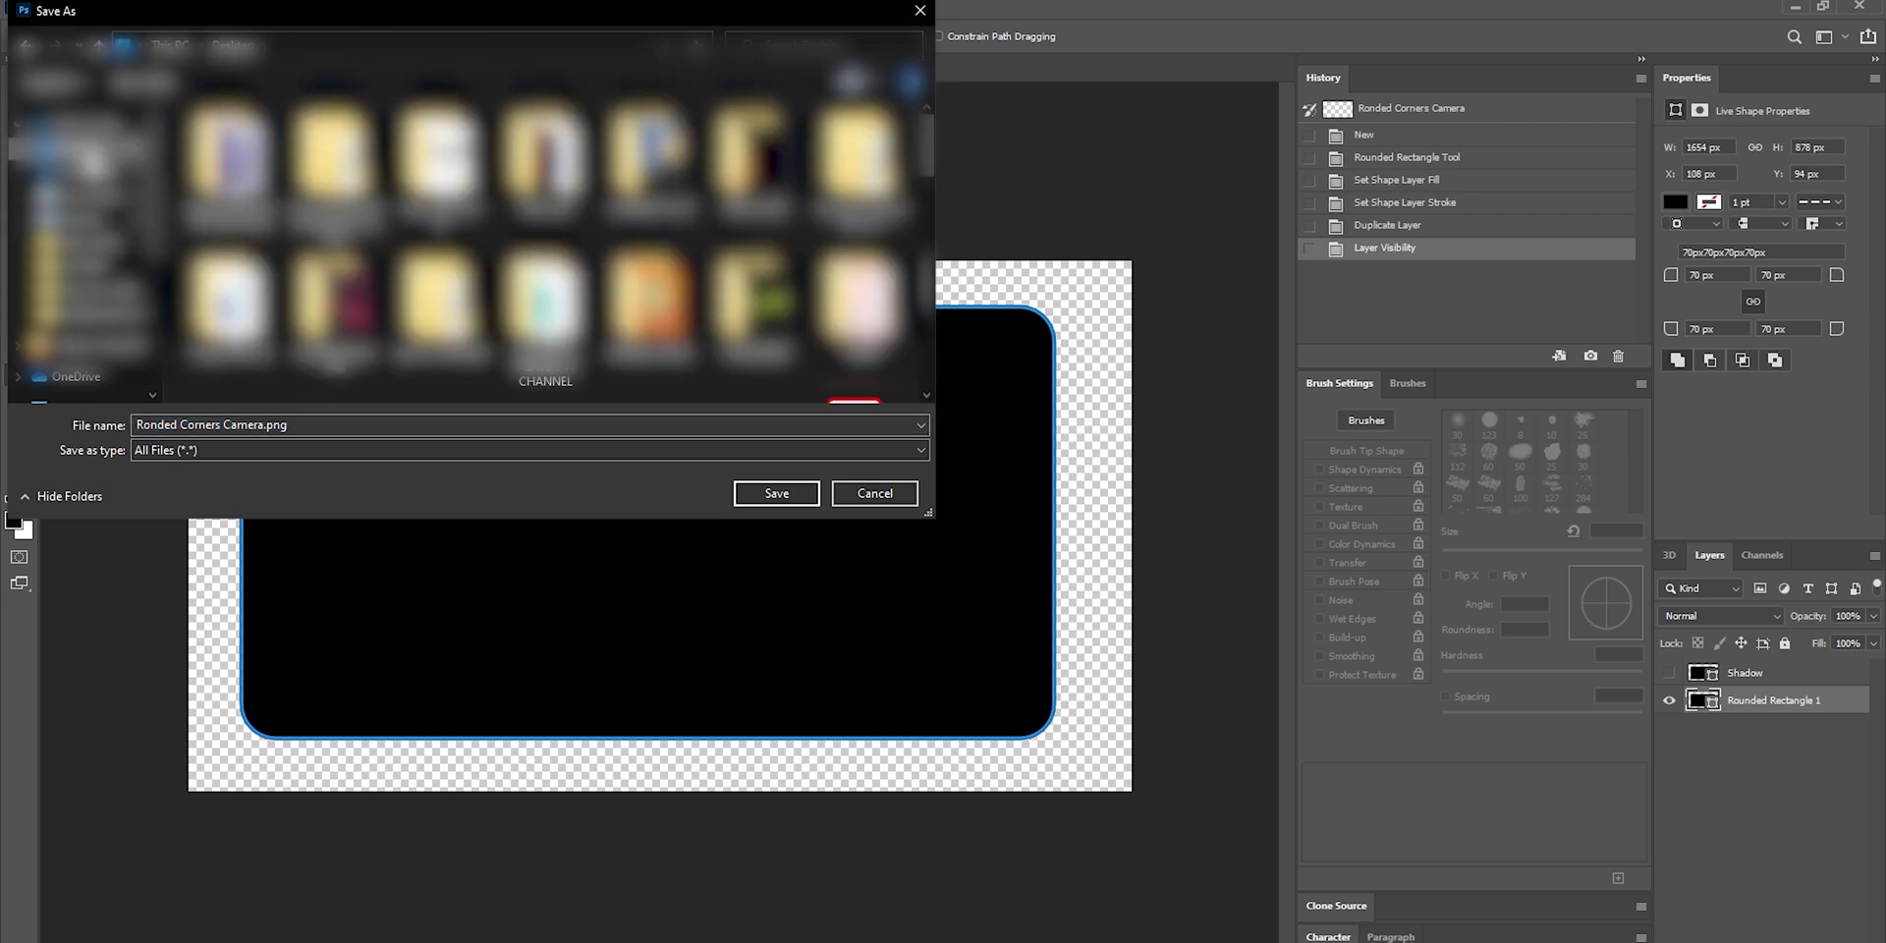
click(776, 494)
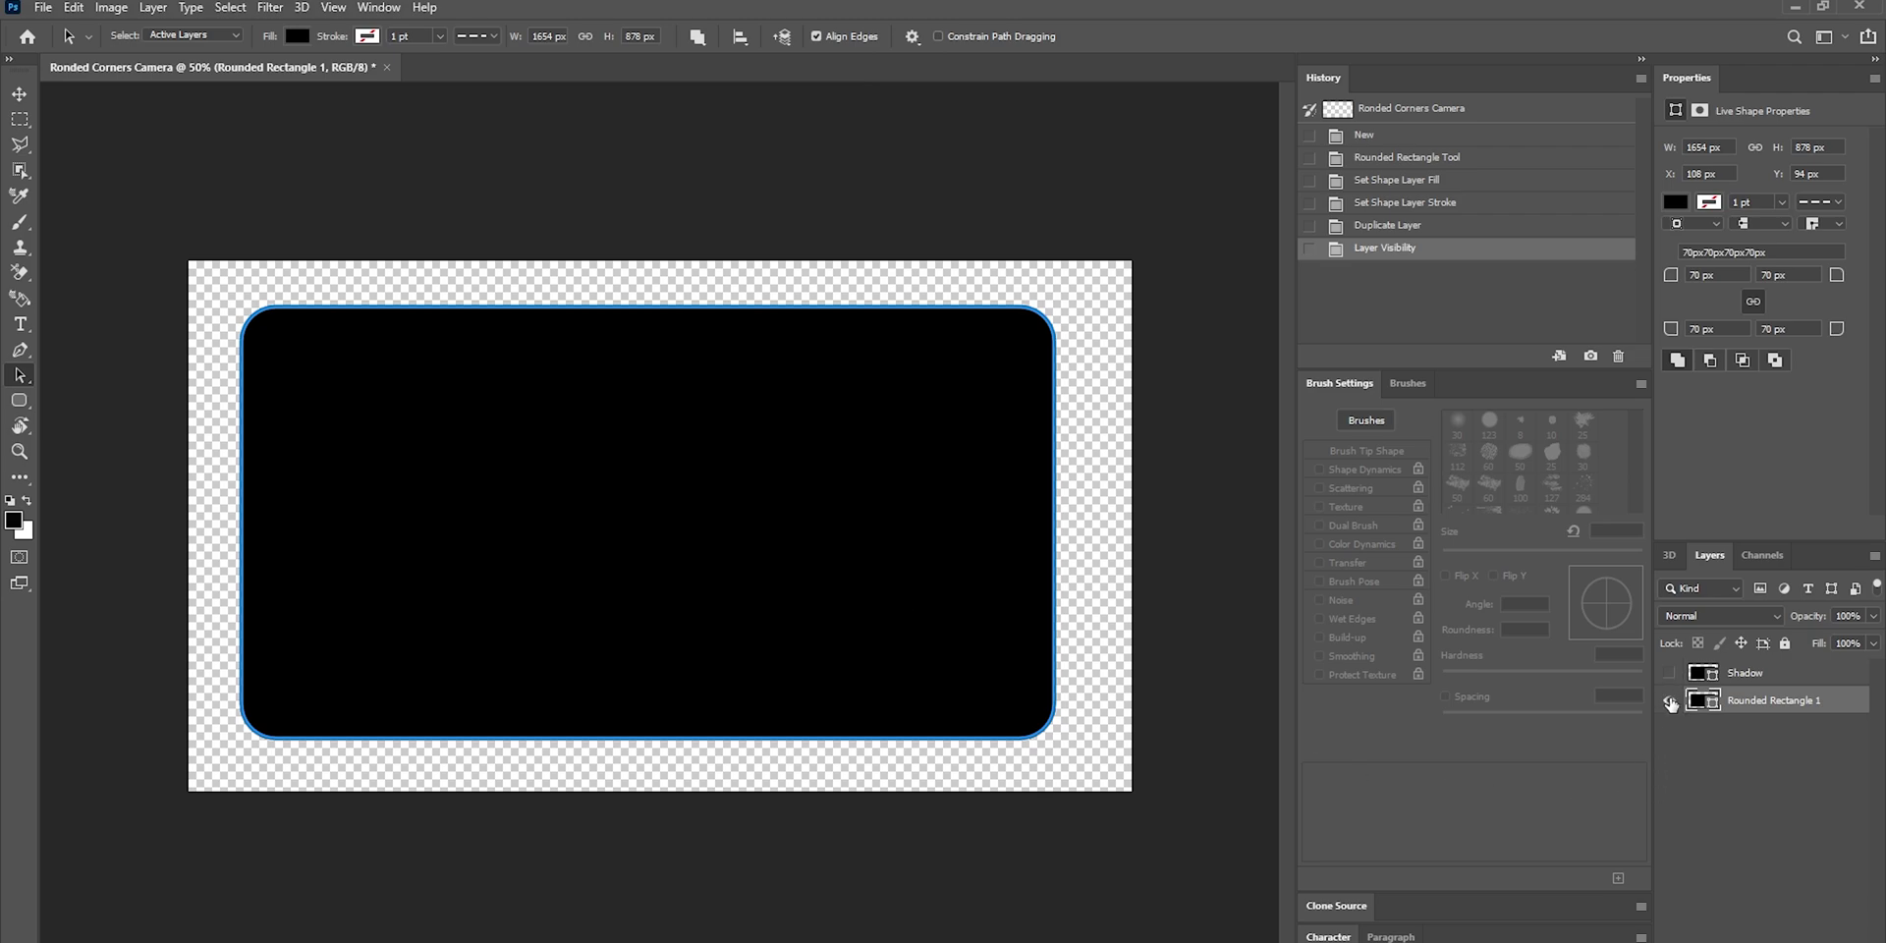
click(1669, 674)
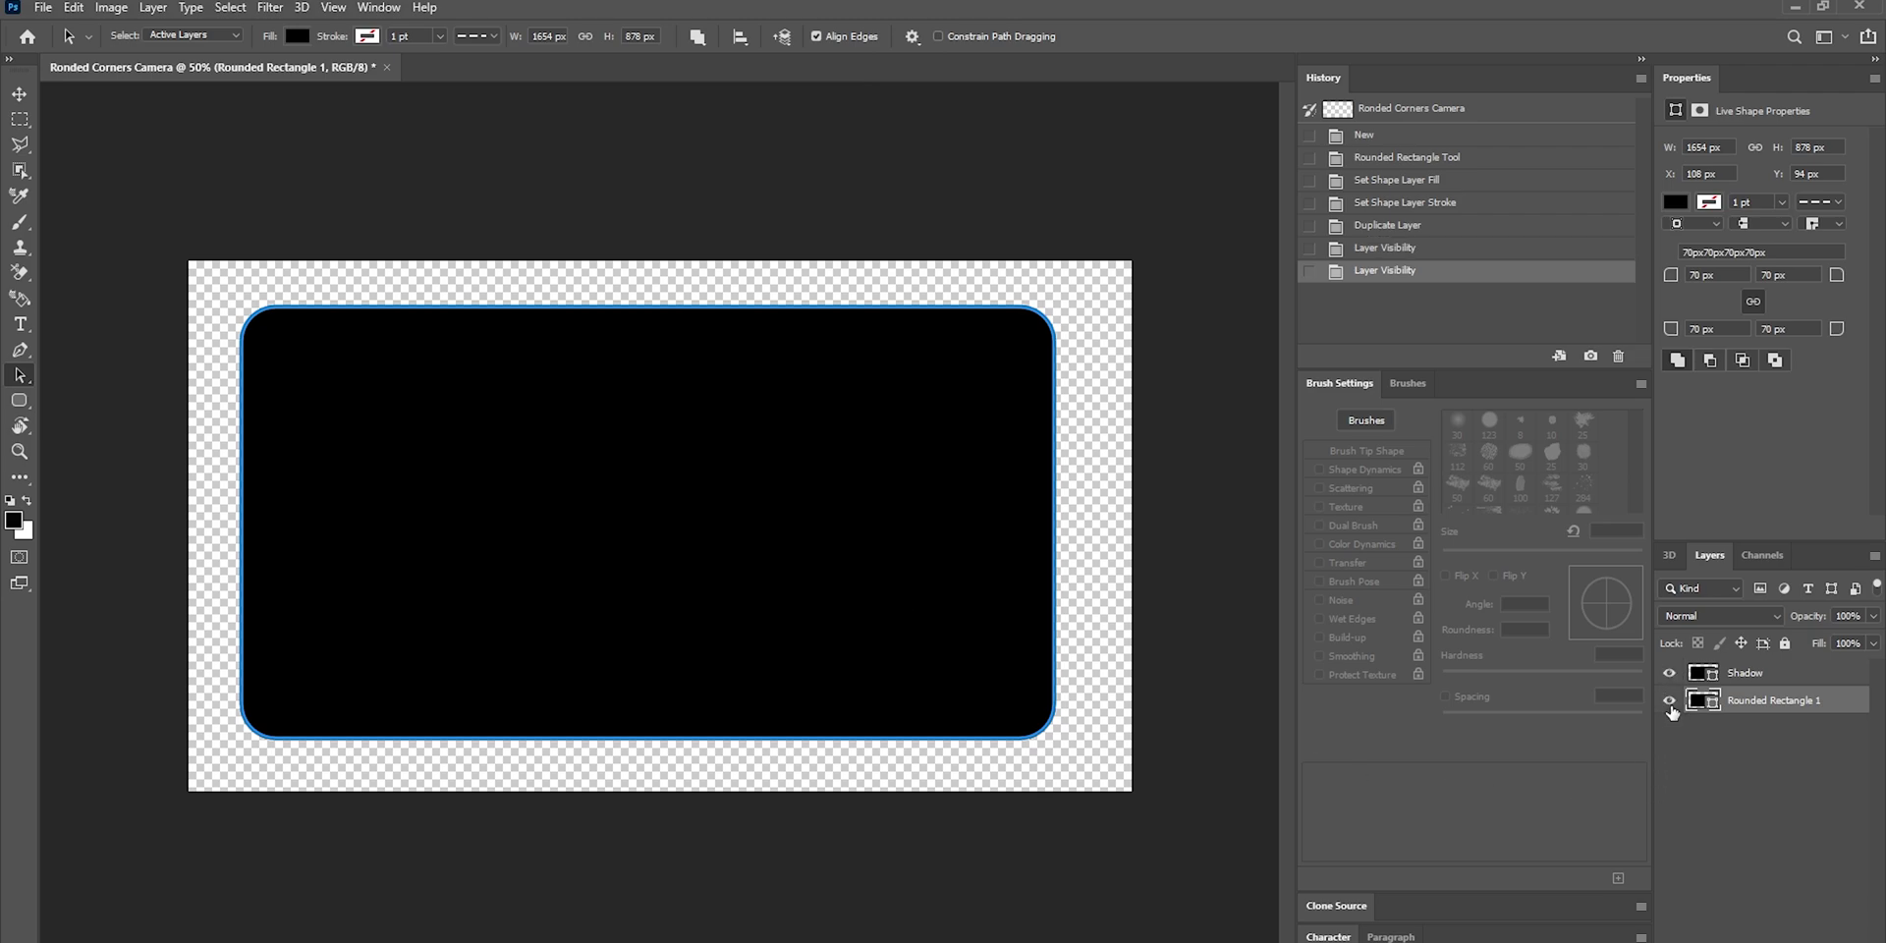